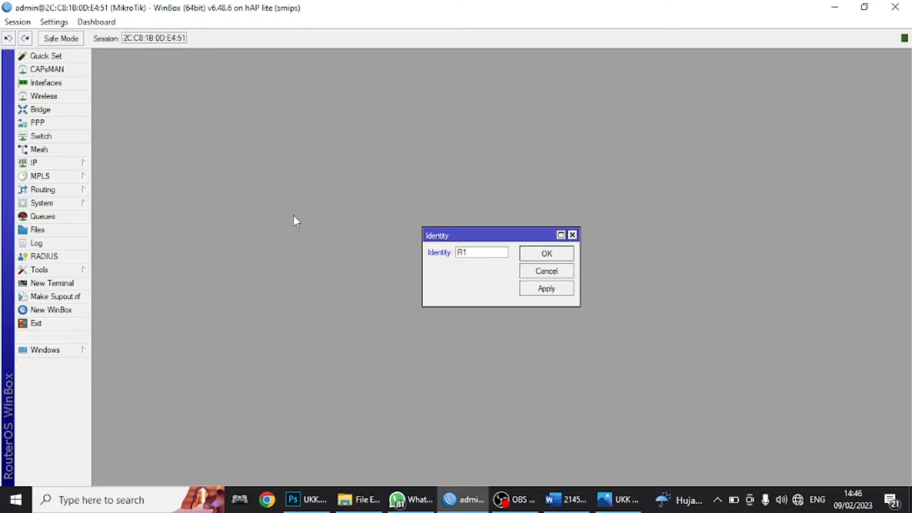
- Confirm R1's identity and connect a second WinBox session to the neighbor router, side by side
key(Return)
key(super+Left)
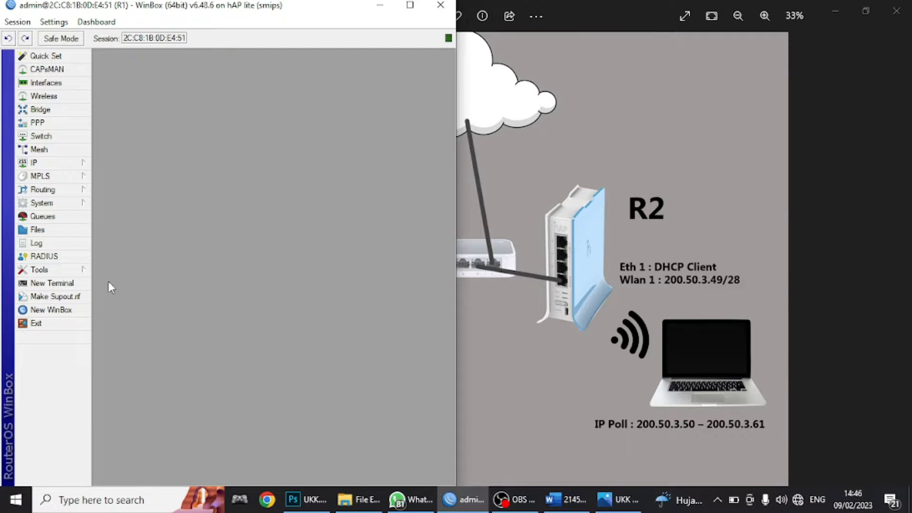
click(72, 309)
key(super+Right)
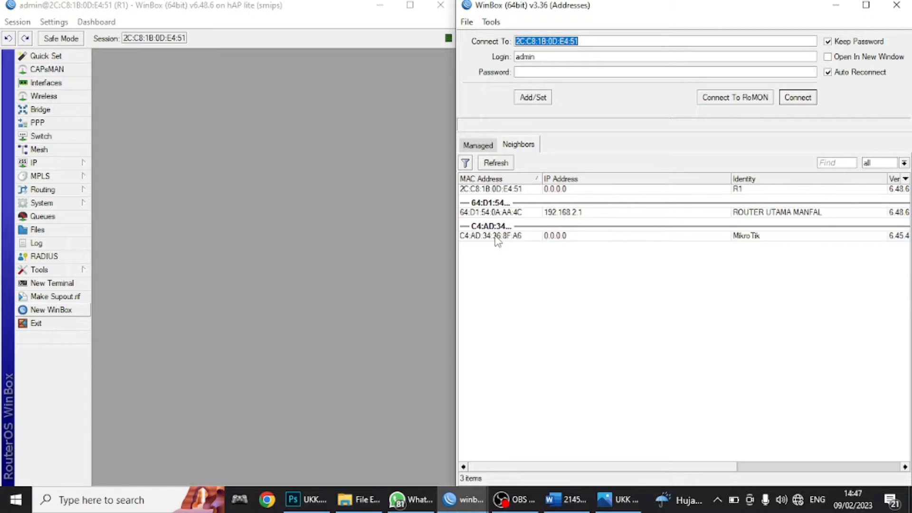
double_click(496, 236)
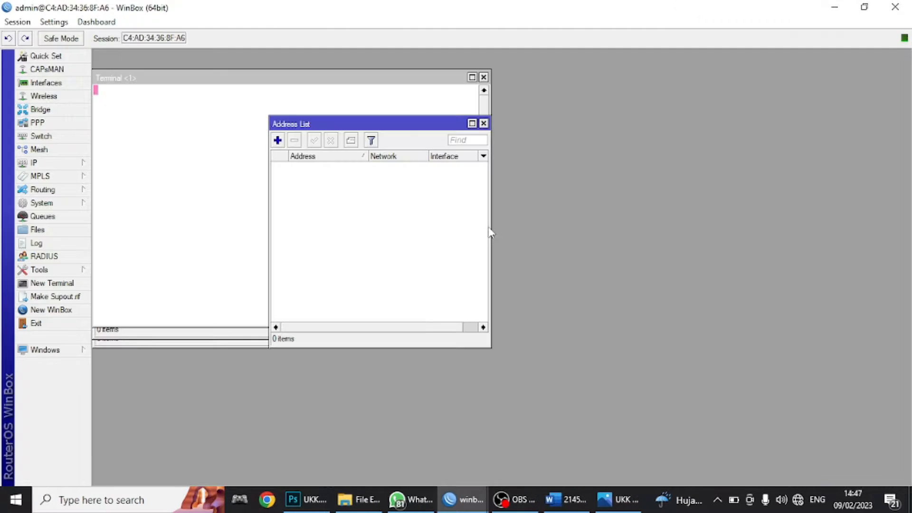
key(super+Right)
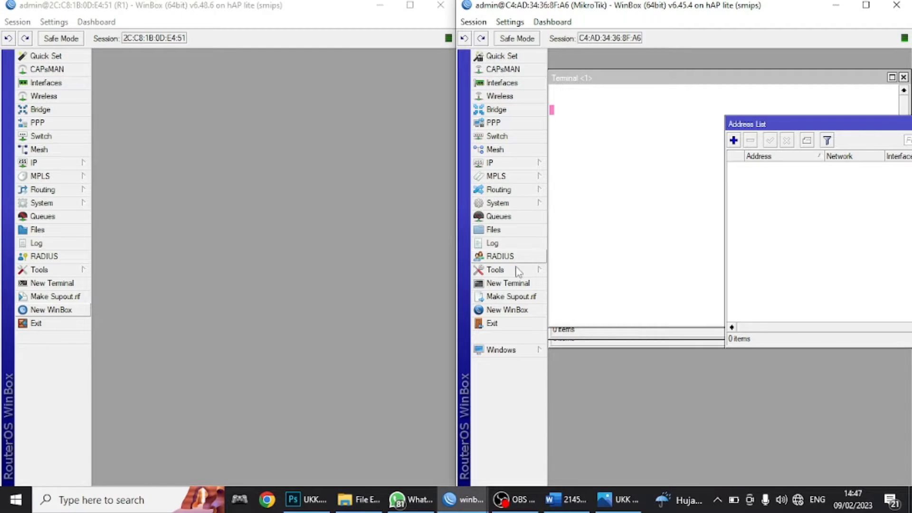
- Set the second router's System Identity to R2
click(508, 204)
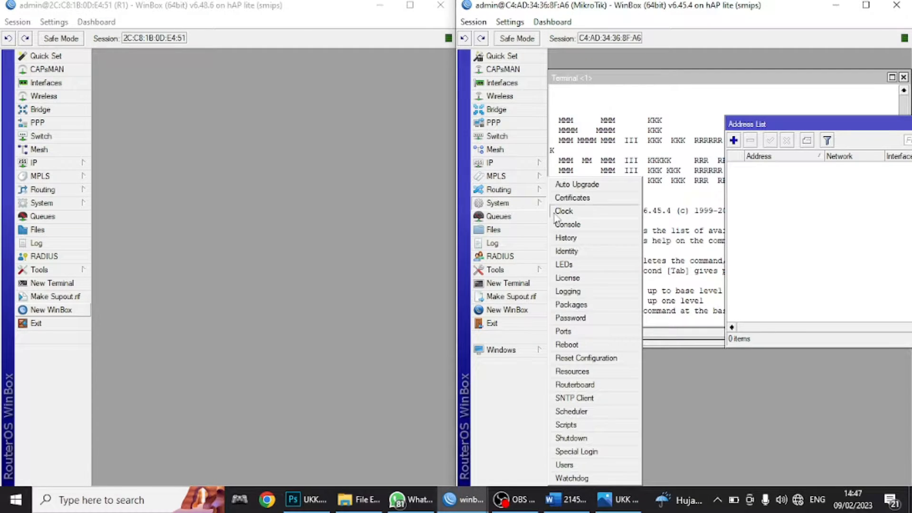
click(569, 256)
text(R2)
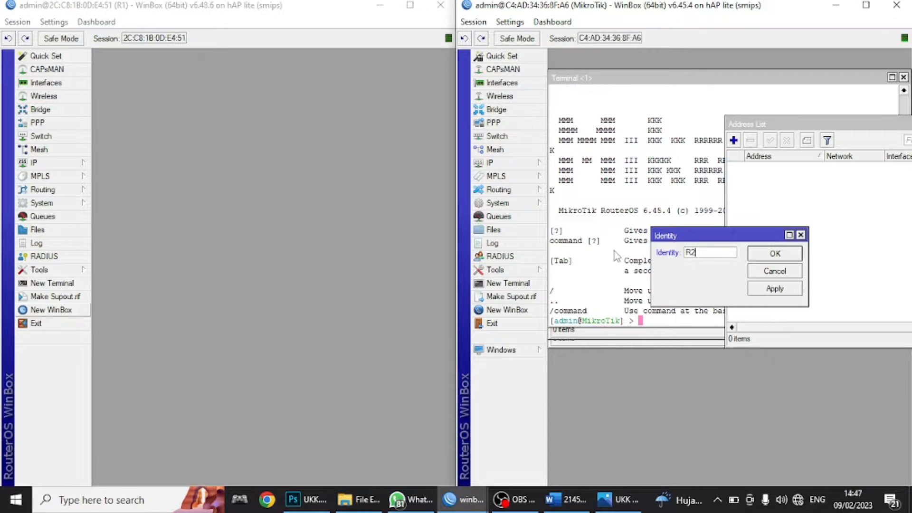
key(Return)
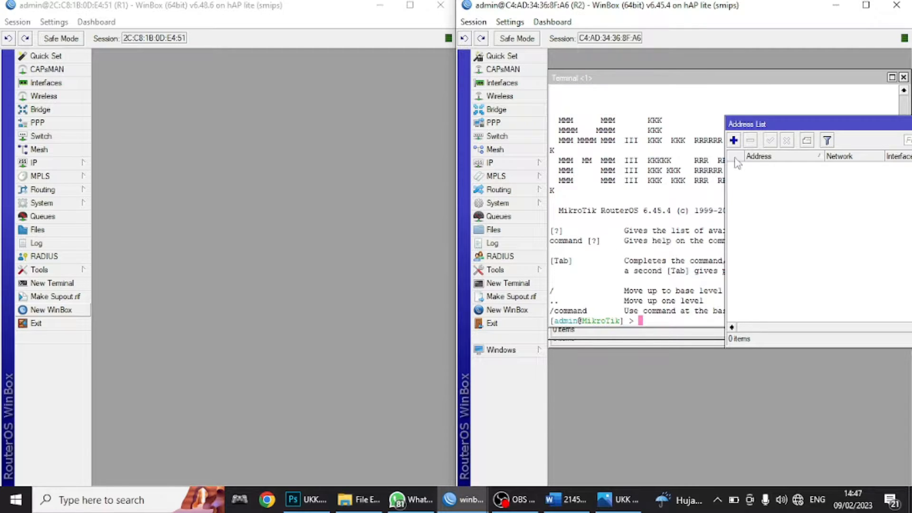
- Close R2's leftover address, terminal, route, DHCP and interface windows and bring up the task document
drag(778, 125, 673, 213)
click(826, 213)
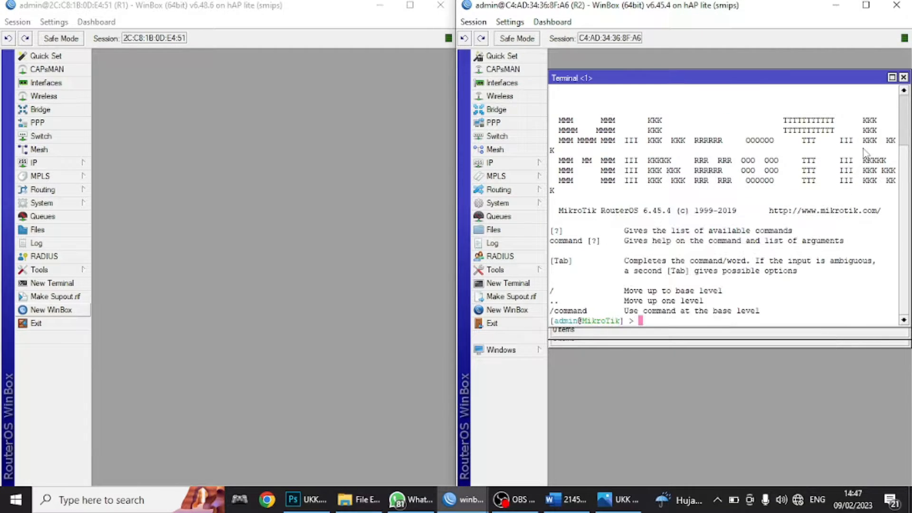
click(903, 77)
click(903, 95)
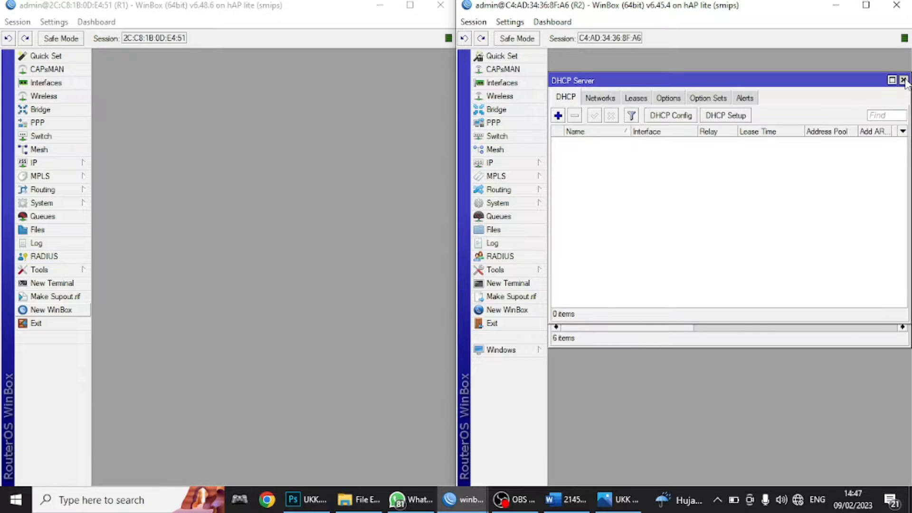
click(904, 81)
click(902, 80)
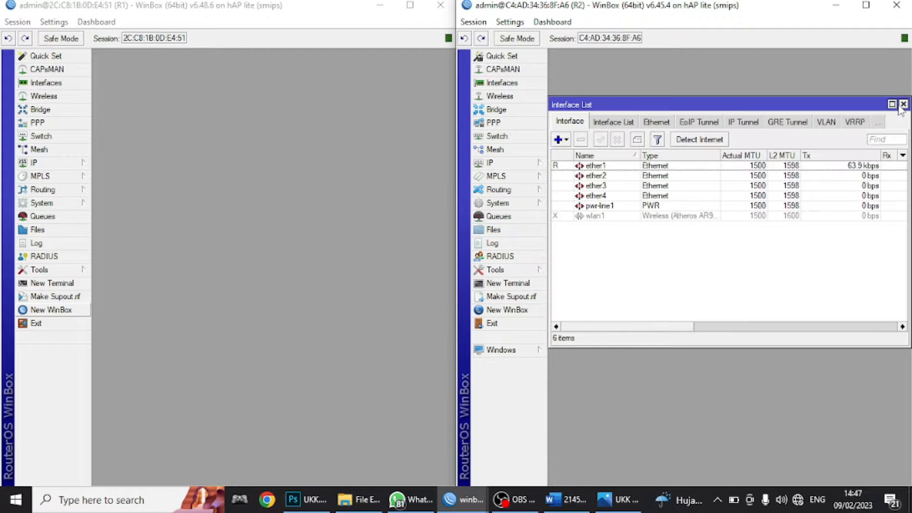
click(903, 104)
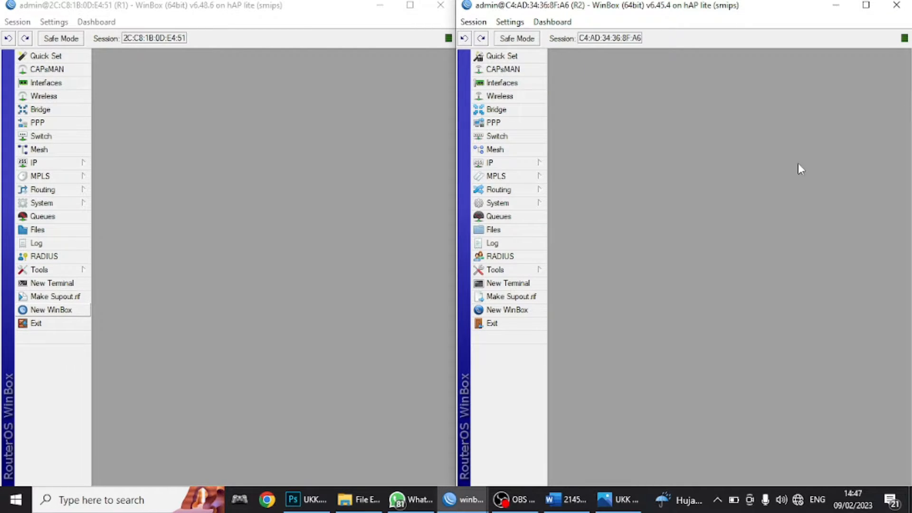
click(561, 506)
scroll(497, 388, up, 5)
- Scroll the Word task sheet to the TCP/IP addressing list and select the IP LAN client line
drag(908, 360, 910, 151)
scroll(444, 432, down, 3)
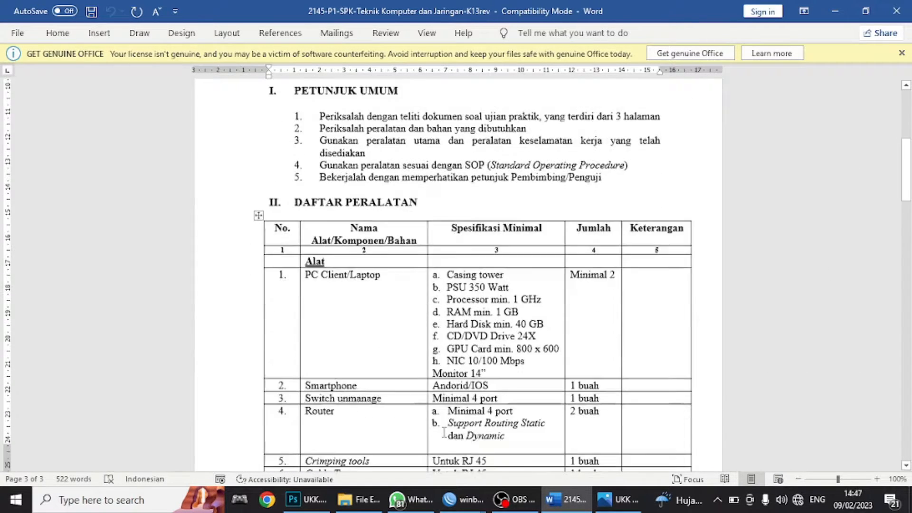
scroll(444, 432, down, 15)
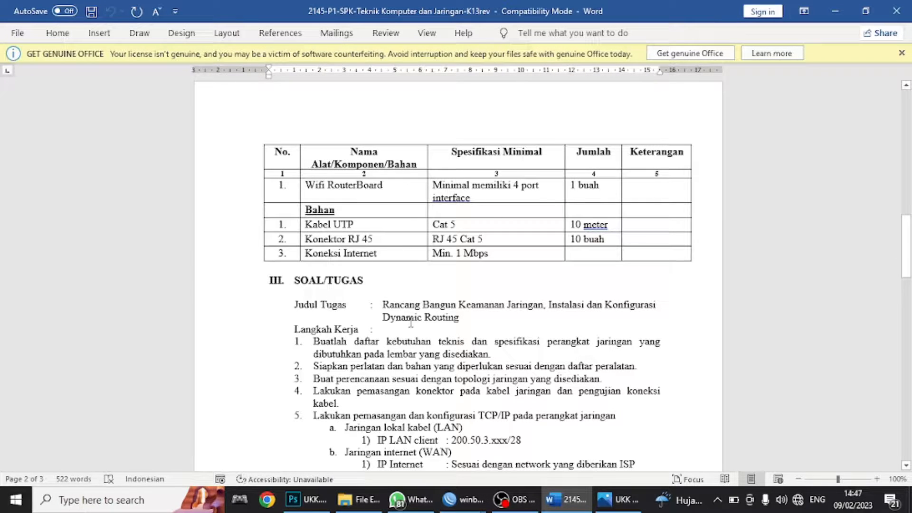
scroll(411, 323, down, 1)
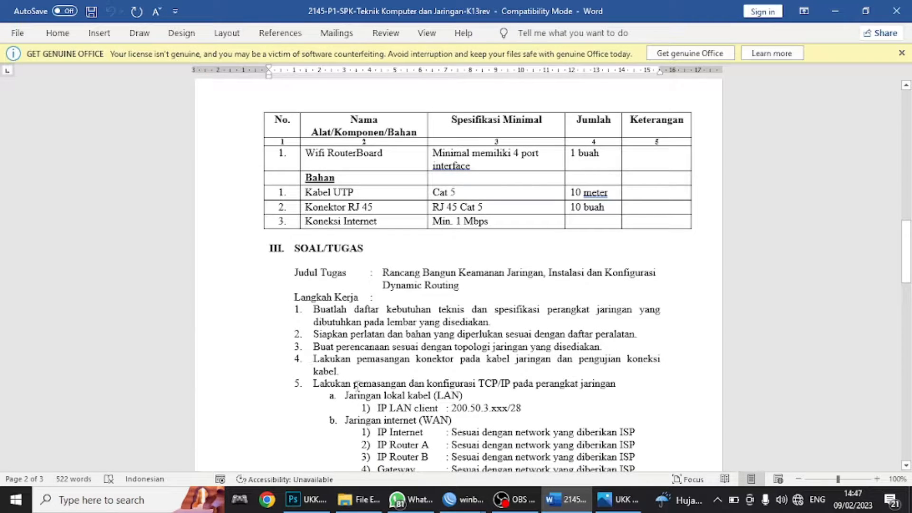
scroll(311, 383, down, 2)
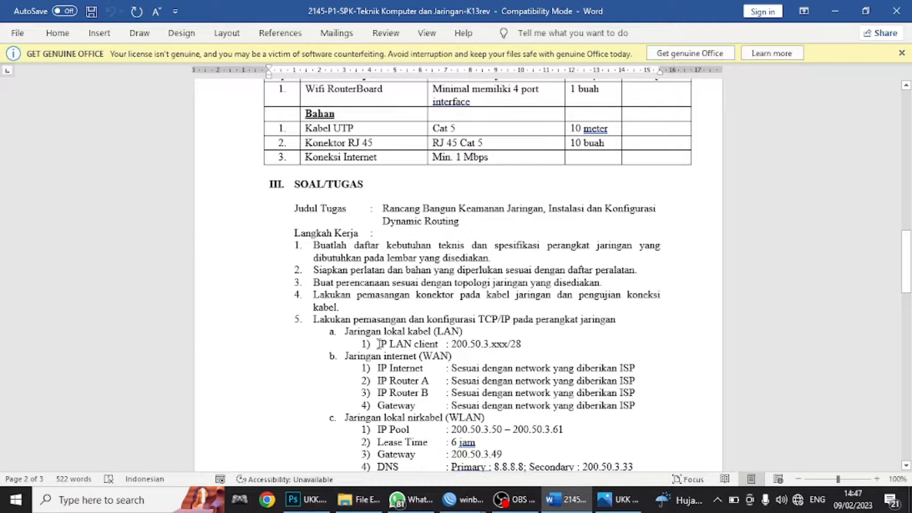
mouse_move(378, 344)
mouse_down()
mouse_move(525, 343)
mouse_move(417, 355)
mouse_move(377, 353)
mouse_move(378, 344)
mouse_up()
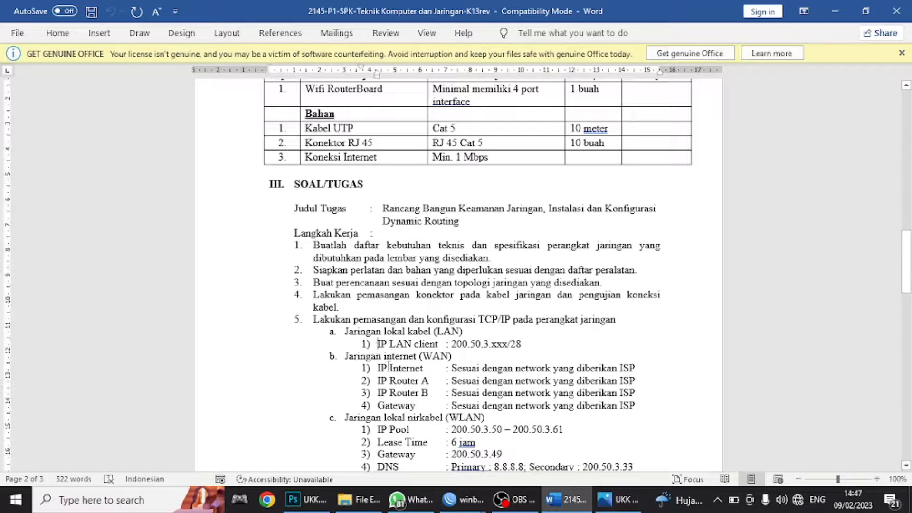
- View the UKK PAKET 1 topology diagram, then return to R1's WinBox session
click(607, 501)
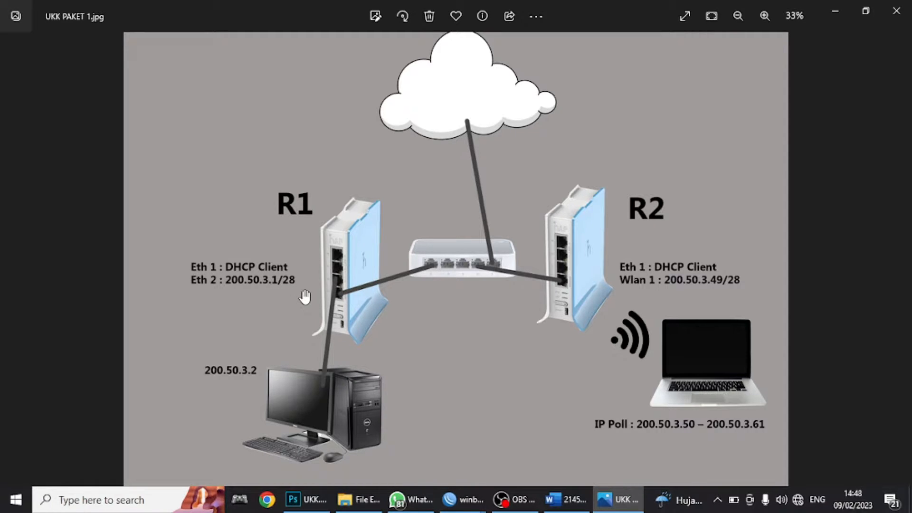
click(837, 10)
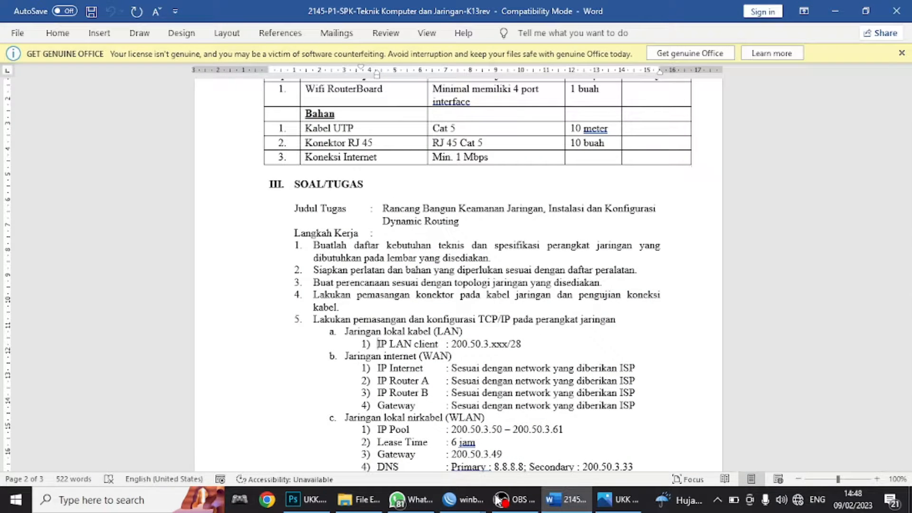
mouse_move(463, 500)
click(435, 463)
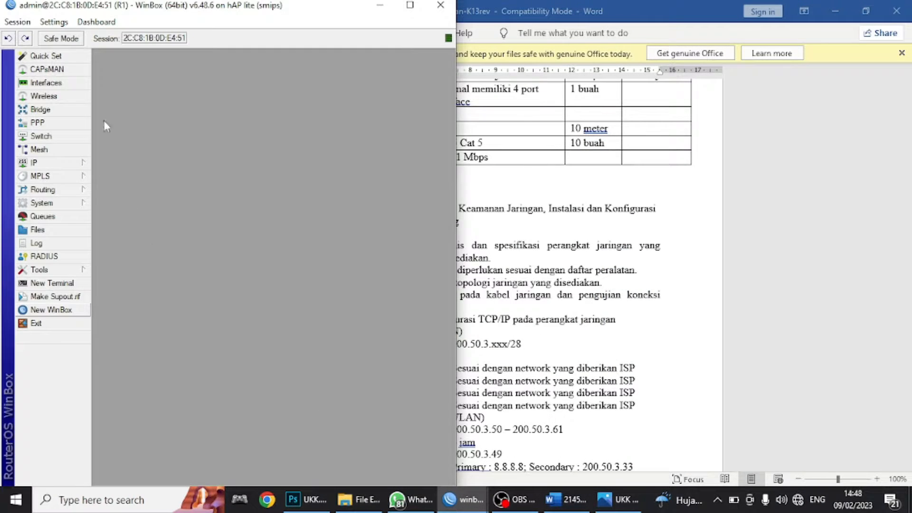
- Add address 200.50.3.1/28 on ether2 in R1's IP Addresses list, then go back to the Word sheet
click(34, 164)
click(113, 190)
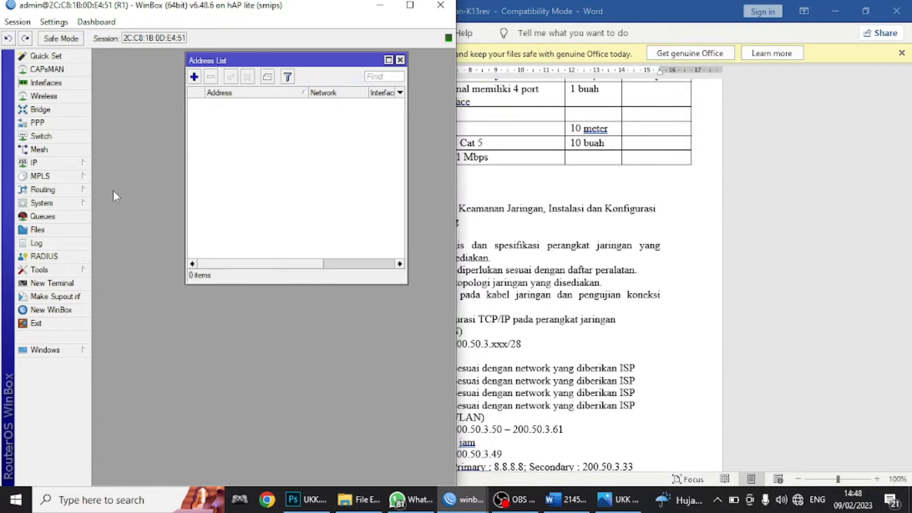
click(193, 77)
text(200.50.3.1/28)
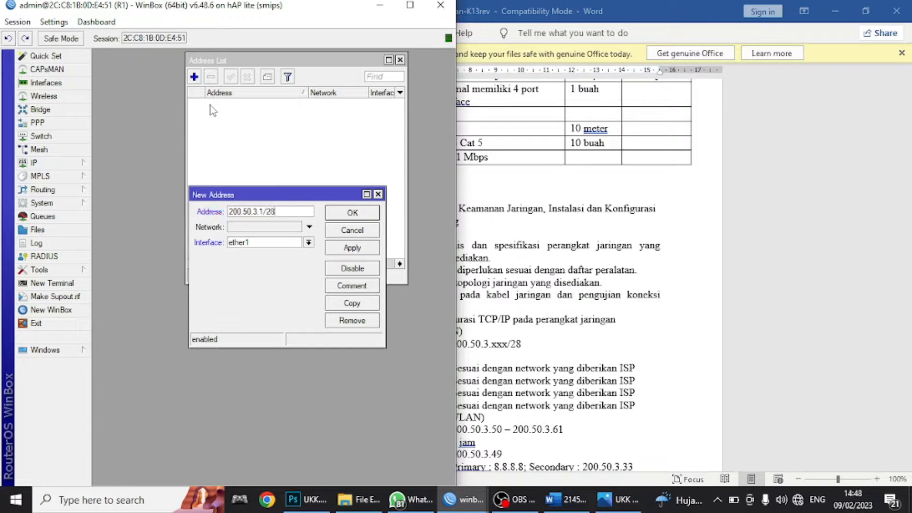
click(251, 245)
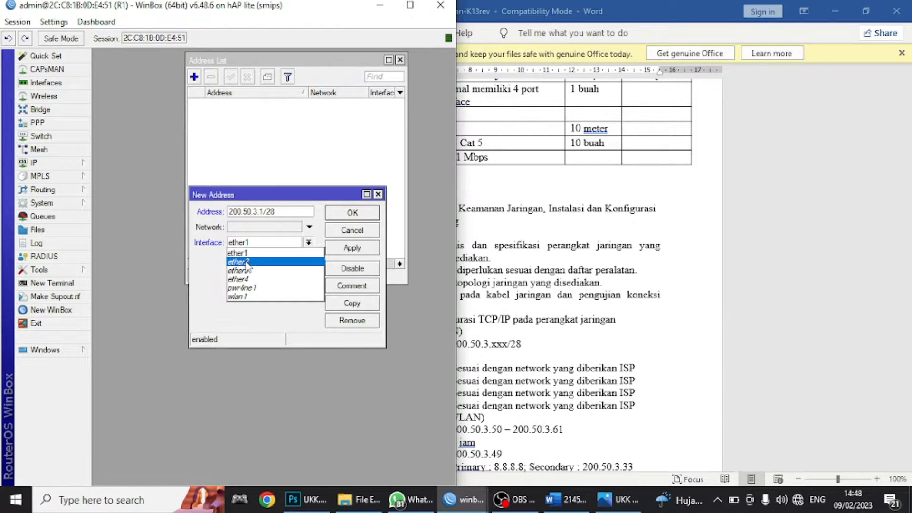
click(259, 262)
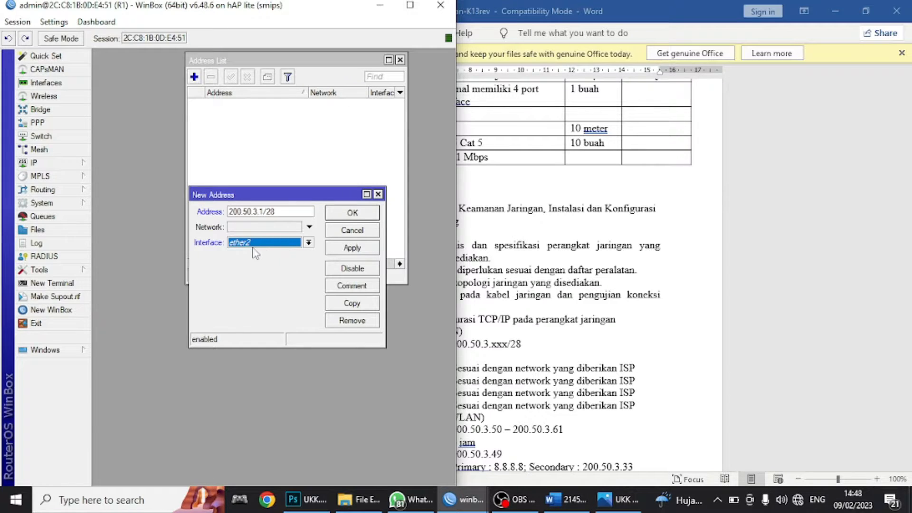
click(349, 252)
click(348, 218)
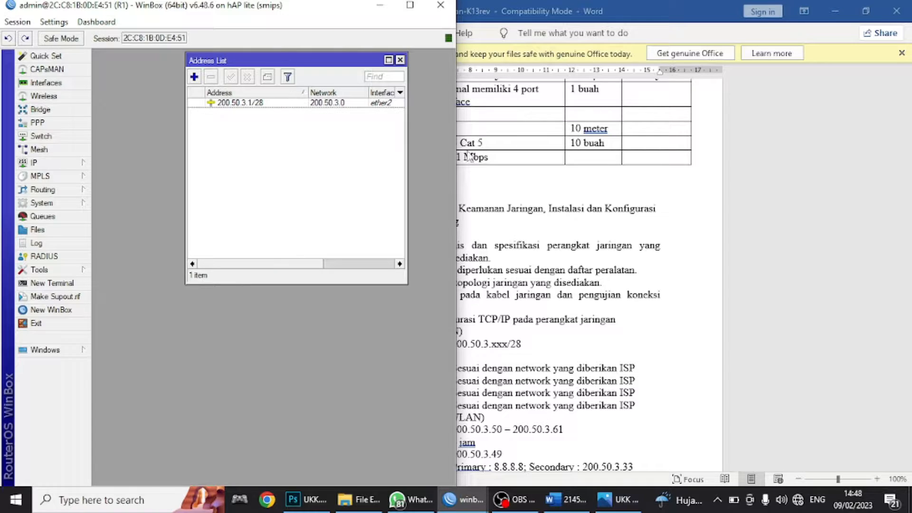
click(576, 246)
scroll(368, 332, down, 3)
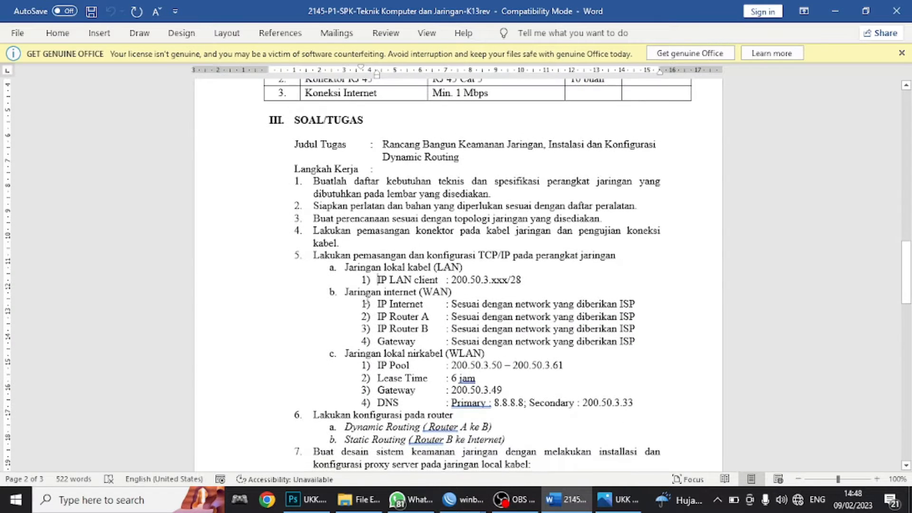
- Highlight the IP LAN client line in yellow
drag(381, 284, 356, 284)
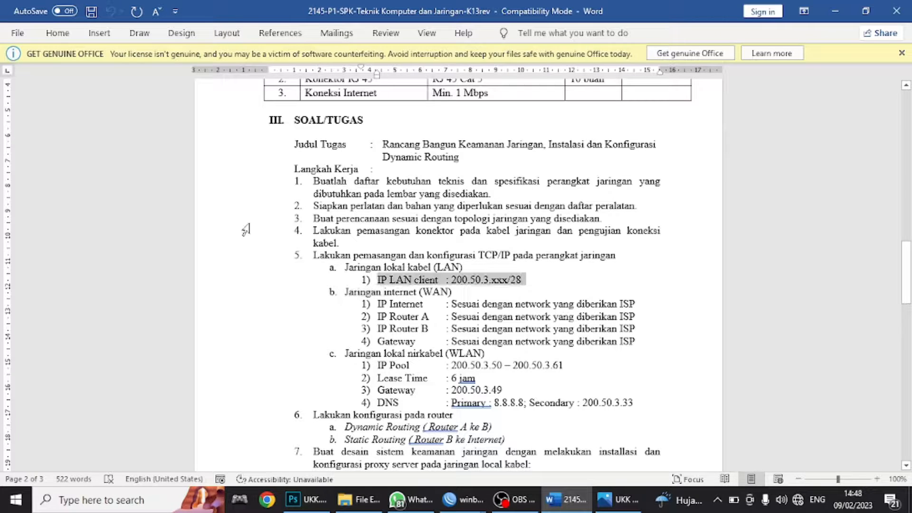
click(66, 33)
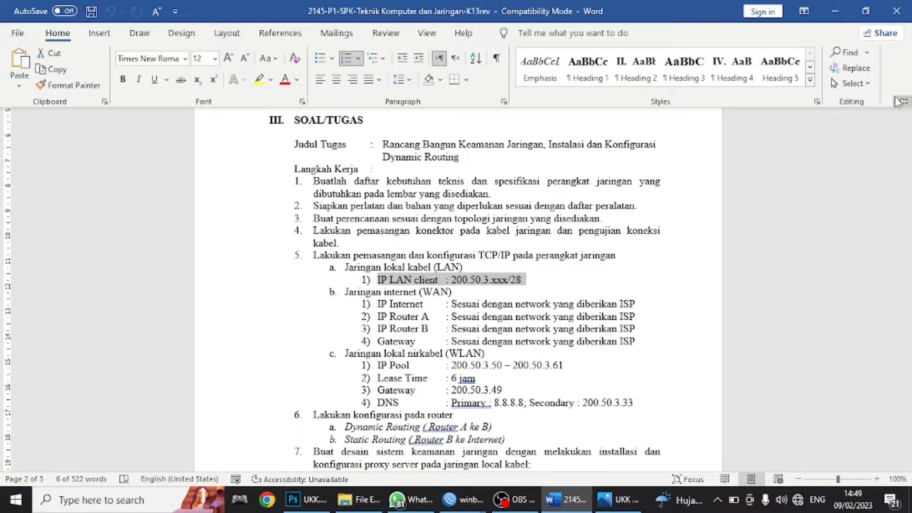
click(903, 88)
click(268, 82)
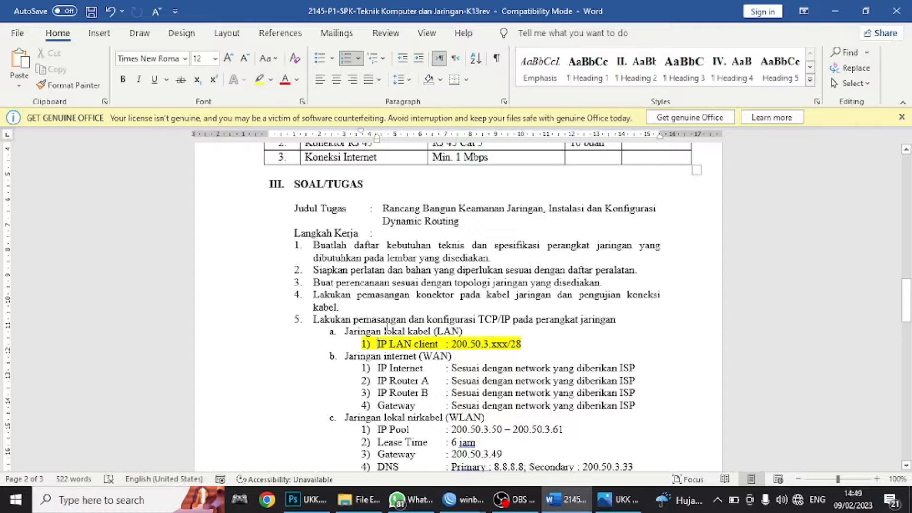
click(389, 331)
- Review the IP Router B and Gateway lines, then open the topology diagram
drag(383, 396, 616, 399)
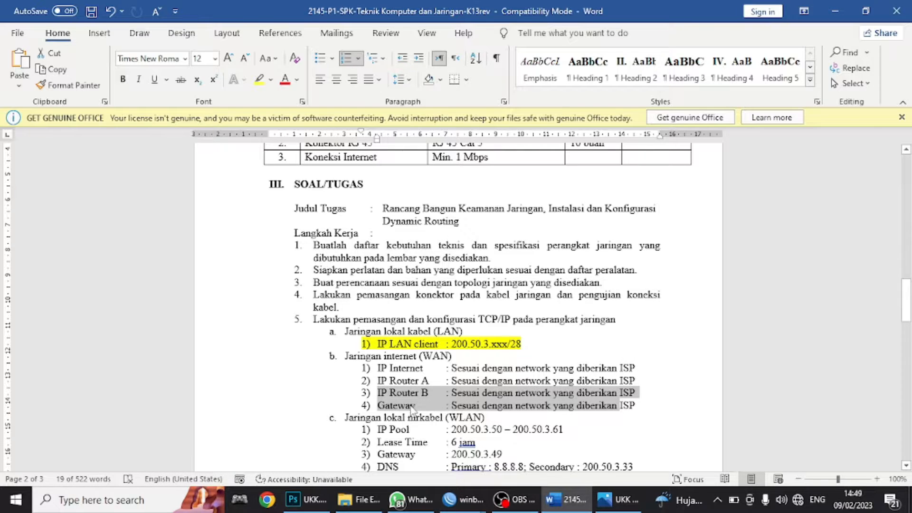
click(390, 406)
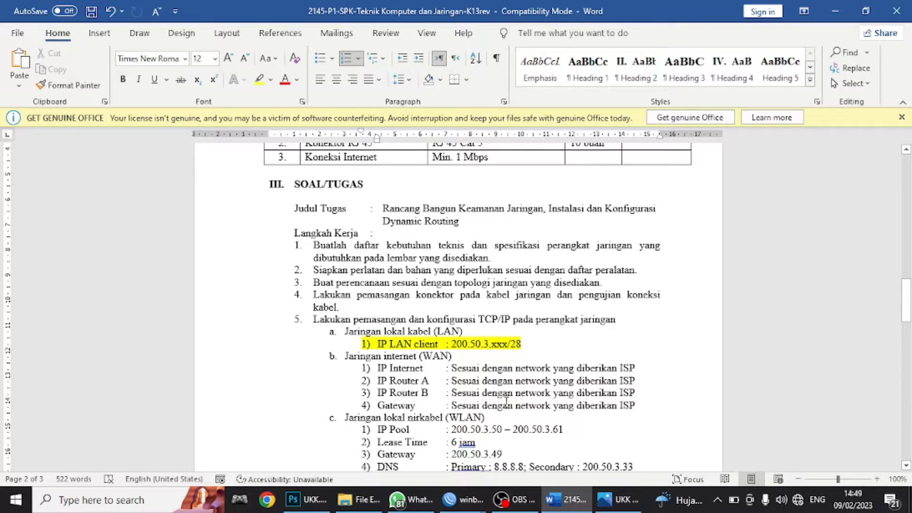
scroll(528, 383, down, 1)
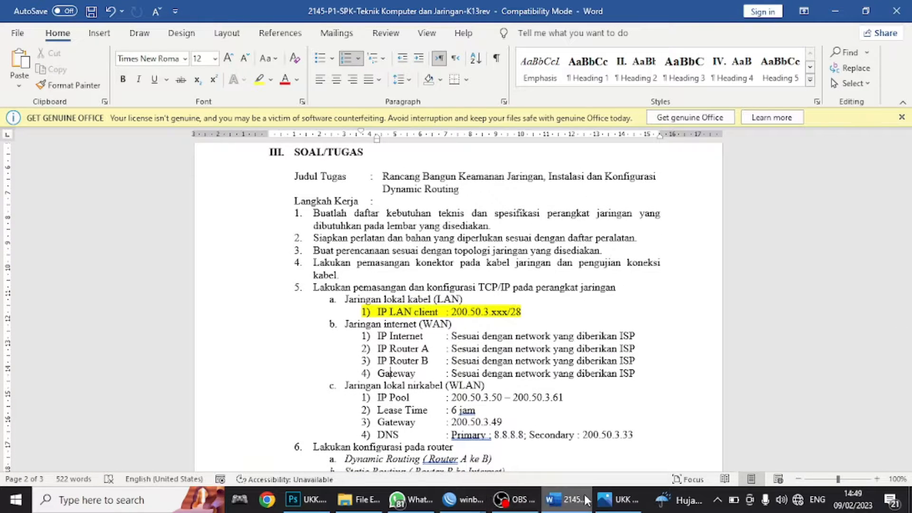
click(617, 499)
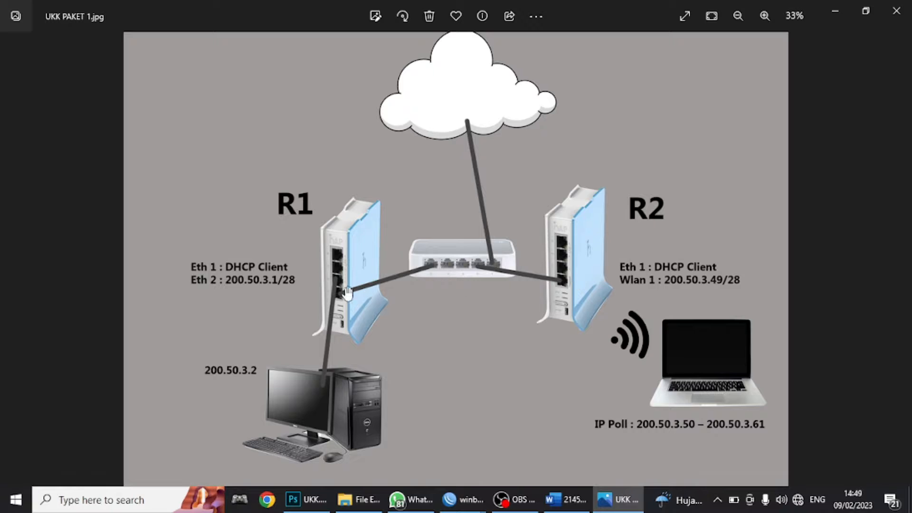
- Return to the exam sheet and select the Static Routing requirement in item 6
click(831, 20)
scroll(408, 332, down, 5)
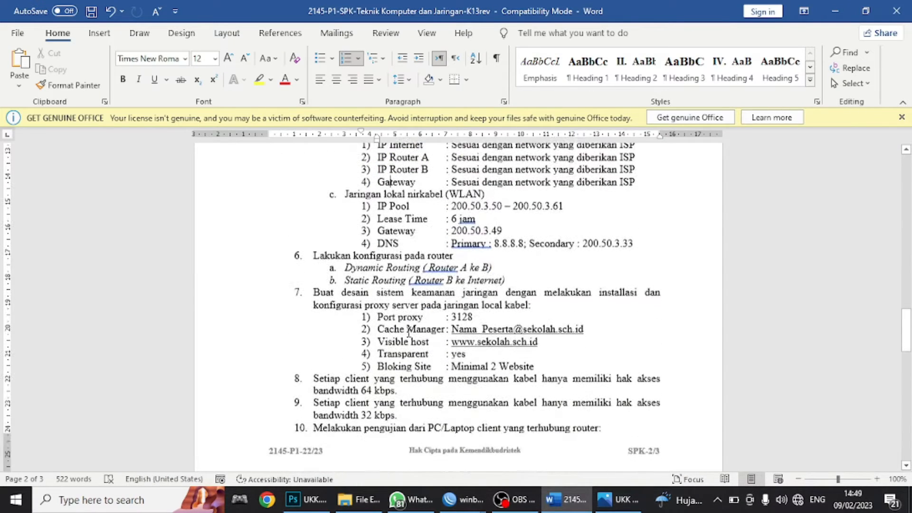
scroll(349, 292, up, 1)
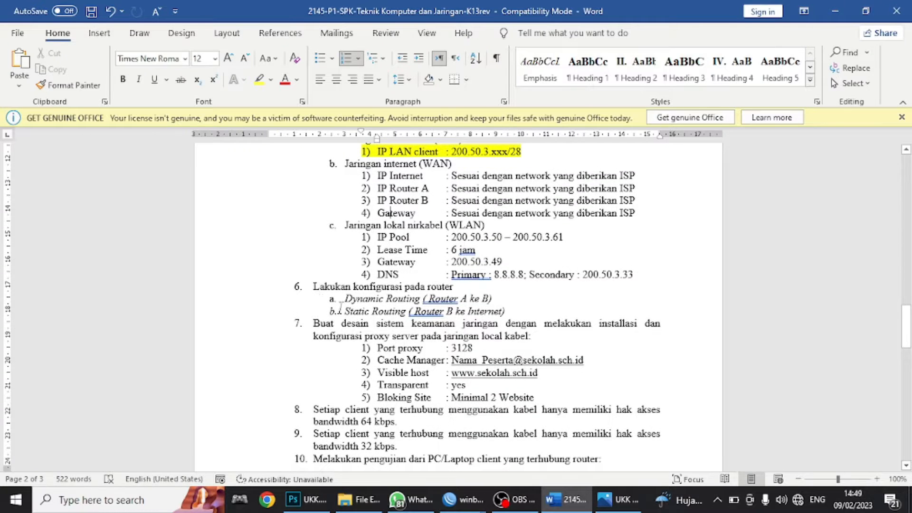
drag(343, 311, 410, 313)
click(386, 311)
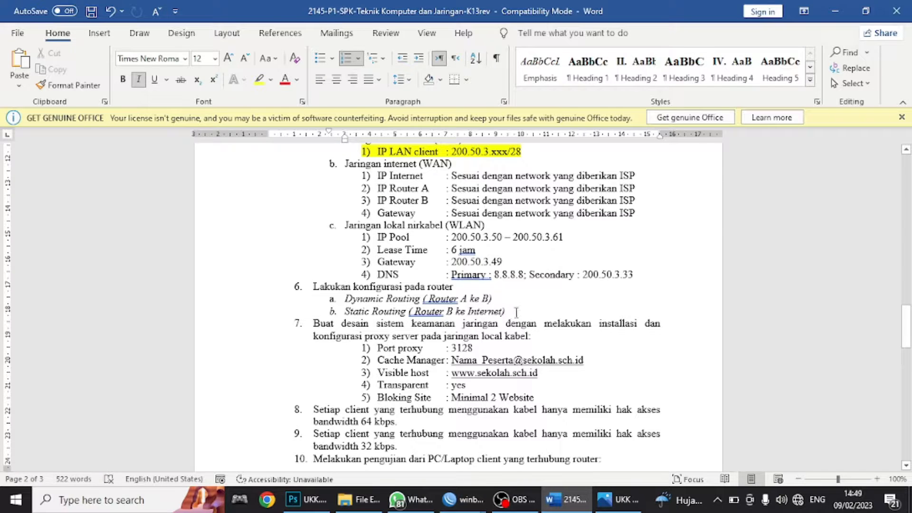
drag(516, 312, 343, 312)
scroll(374, 275, up, 2)
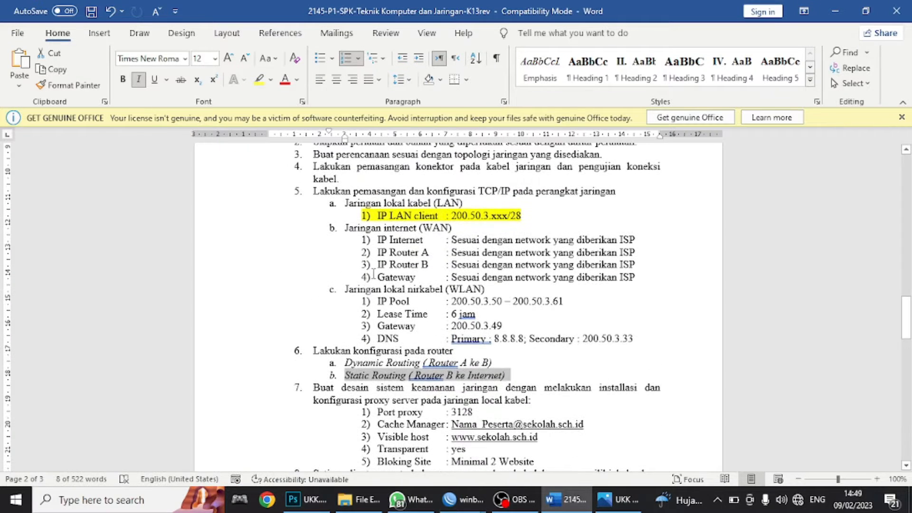
- Check the topology image, then bring R1's WinBox address list back up
click(617, 500)
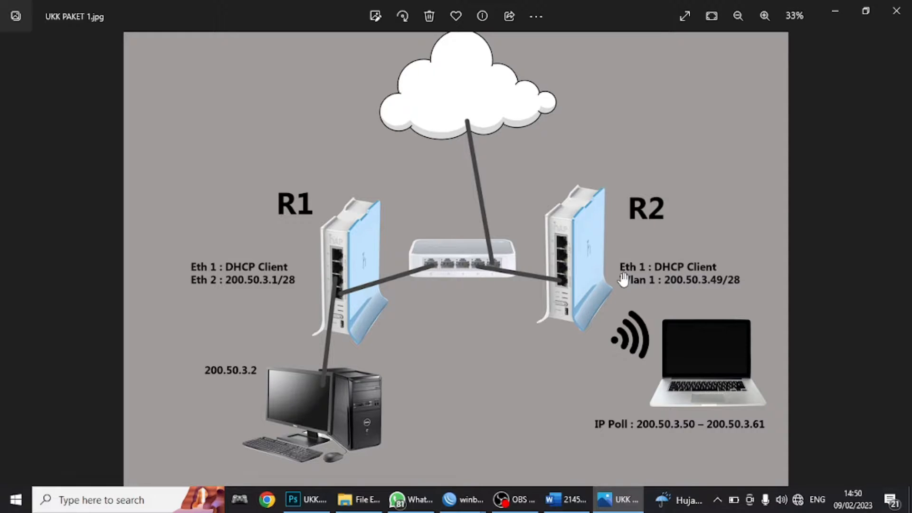
click(461, 499)
click(450, 467)
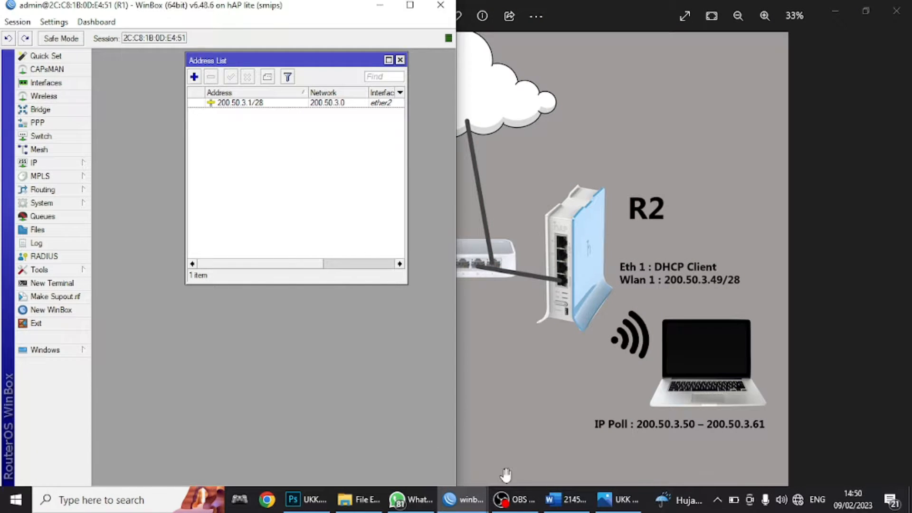
- Add a DHCP client on R1's ether1 and check its routing table for the default route
click(57, 166)
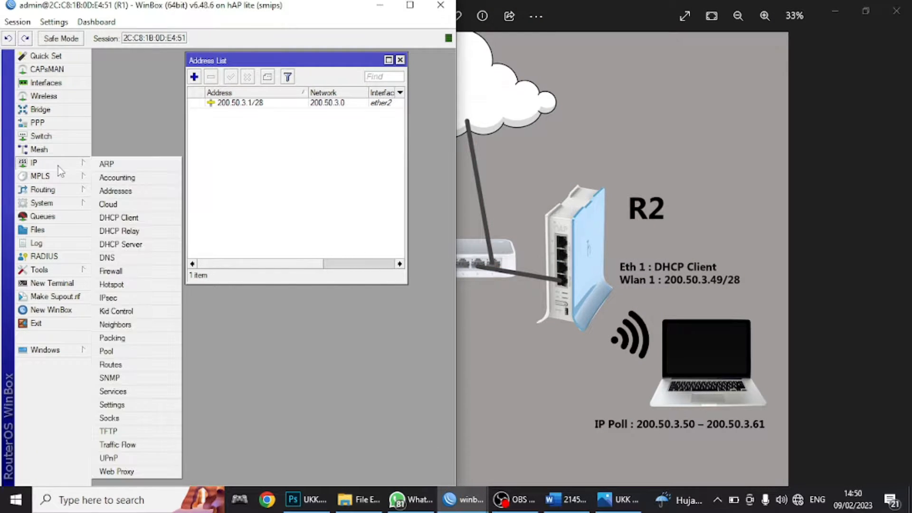
click(124, 220)
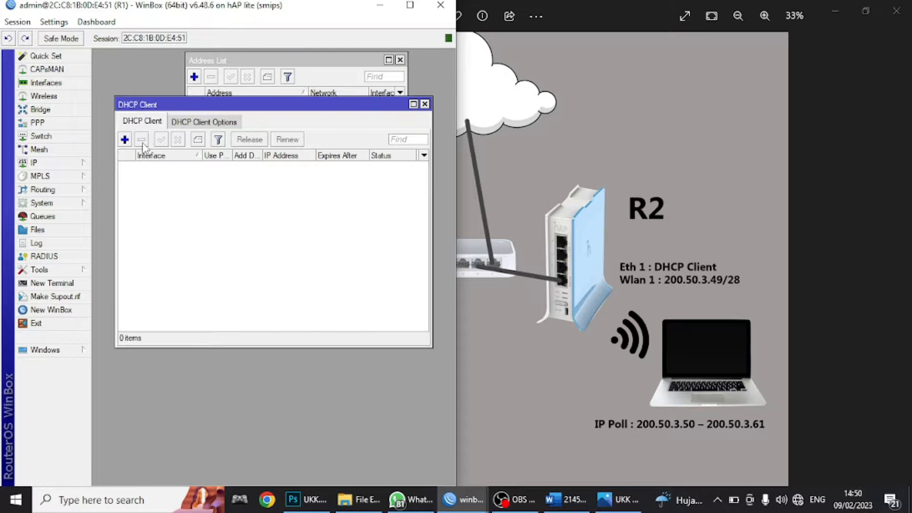
click(125, 139)
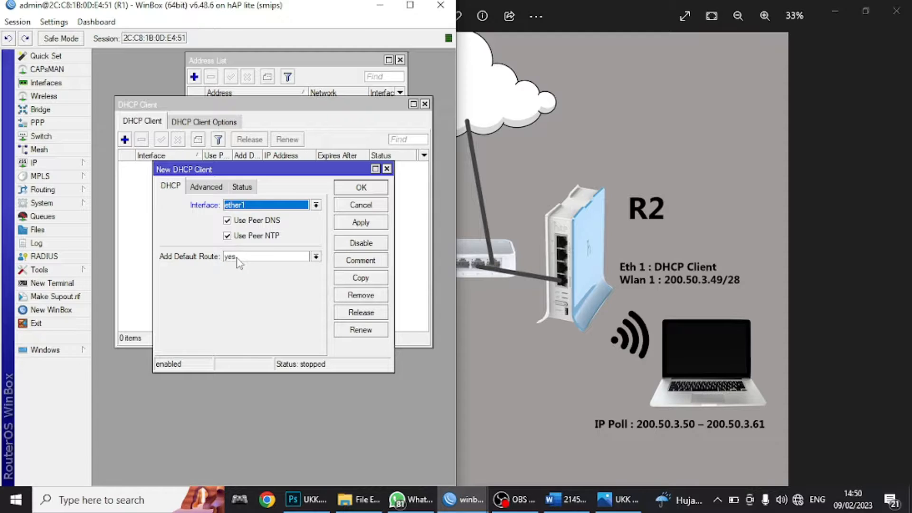
click(79, 164)
click(119, 364)
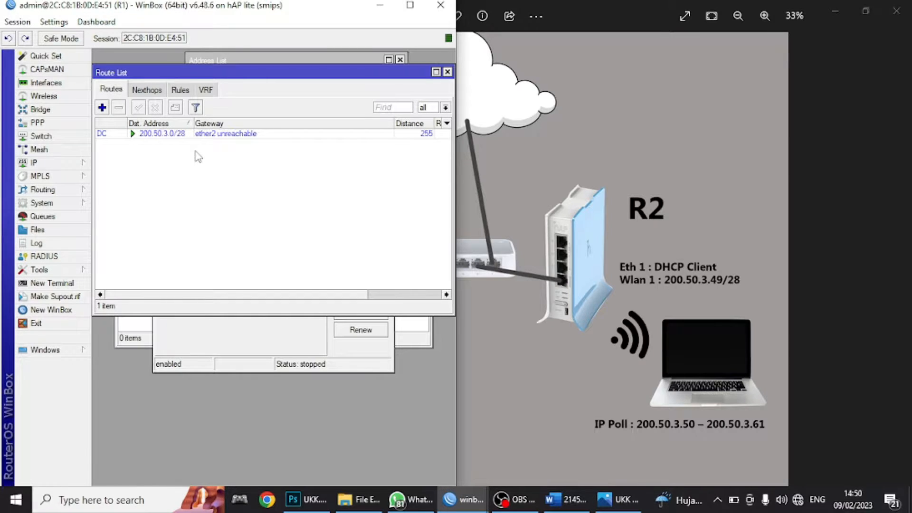
click(214, 329)
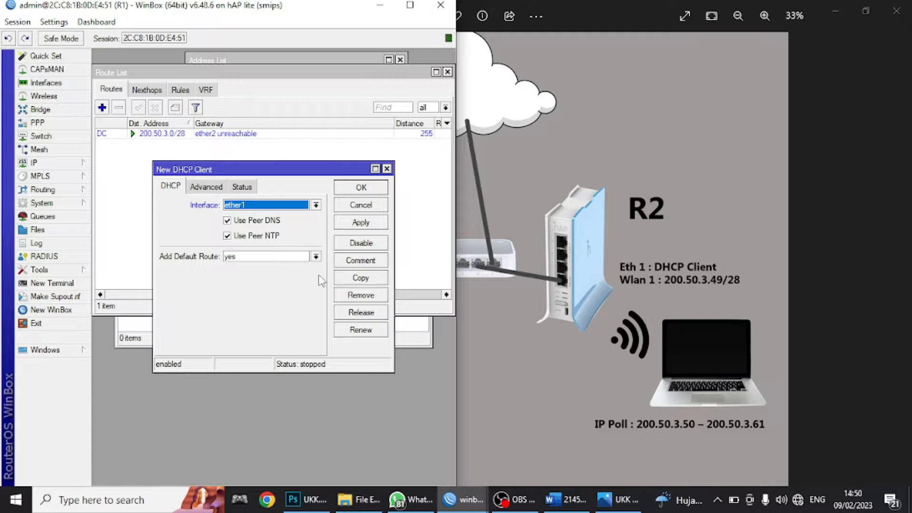
click(359, 226)
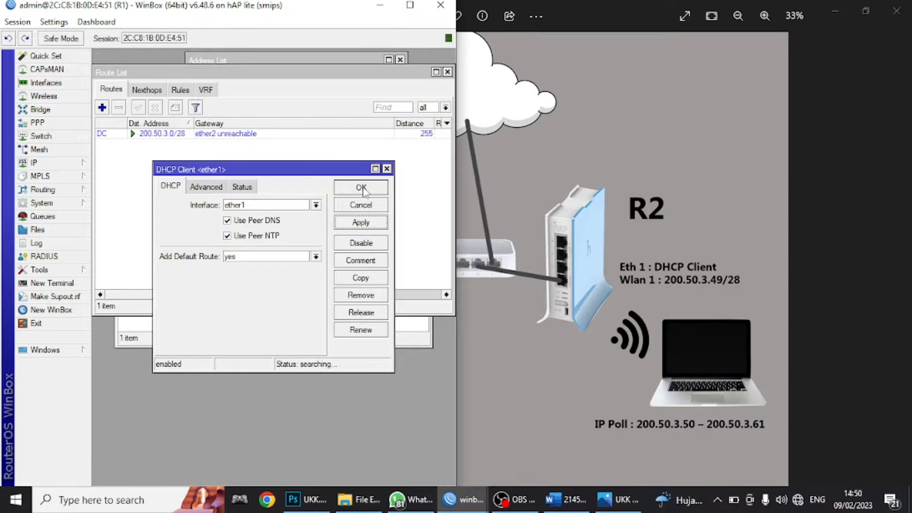
click(361, 190)
- Close R1's route list, tidy the DHCP client window, and bring up R2's session
drag(298, 76, 287, 278)
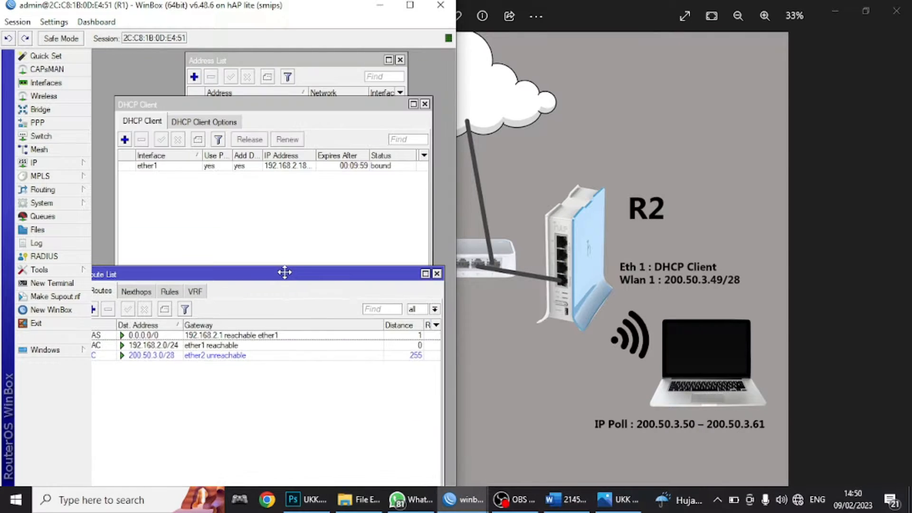
click(436, 274)
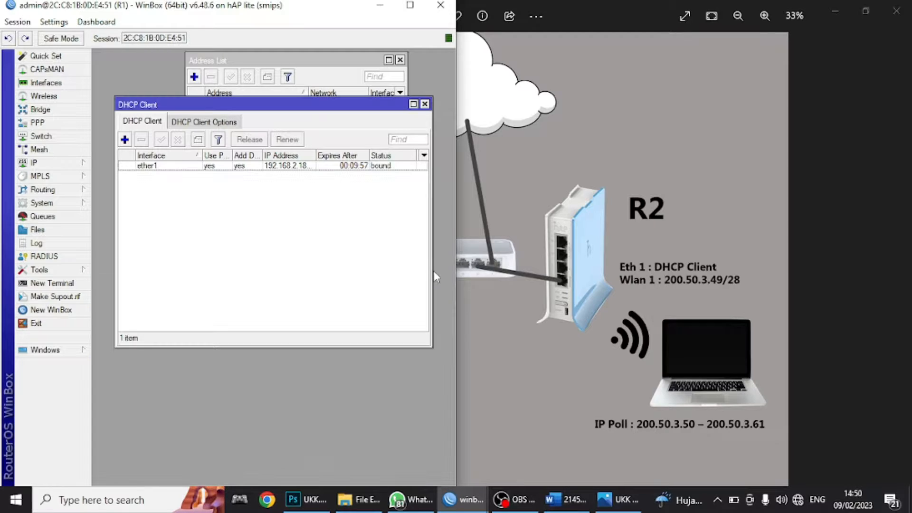
drag(320, 105, 312, 222)
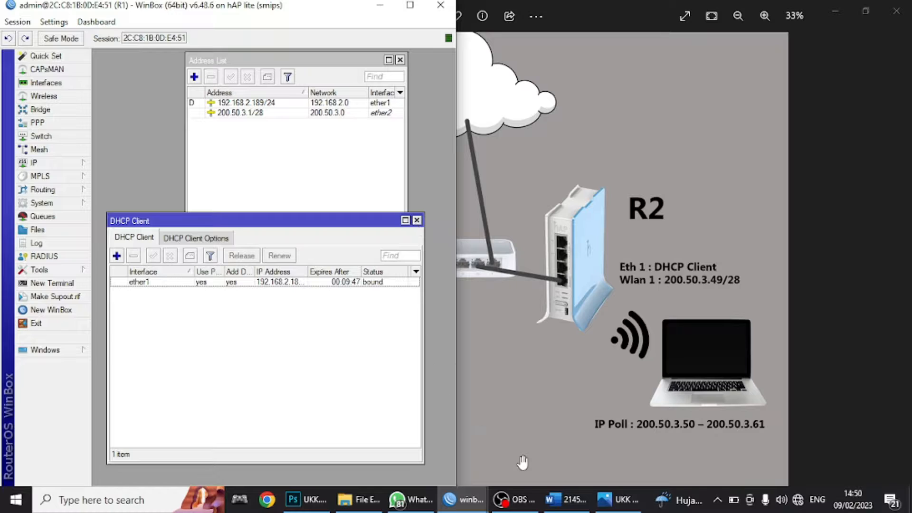
mouse_move(470, 506)
click(479, 452)
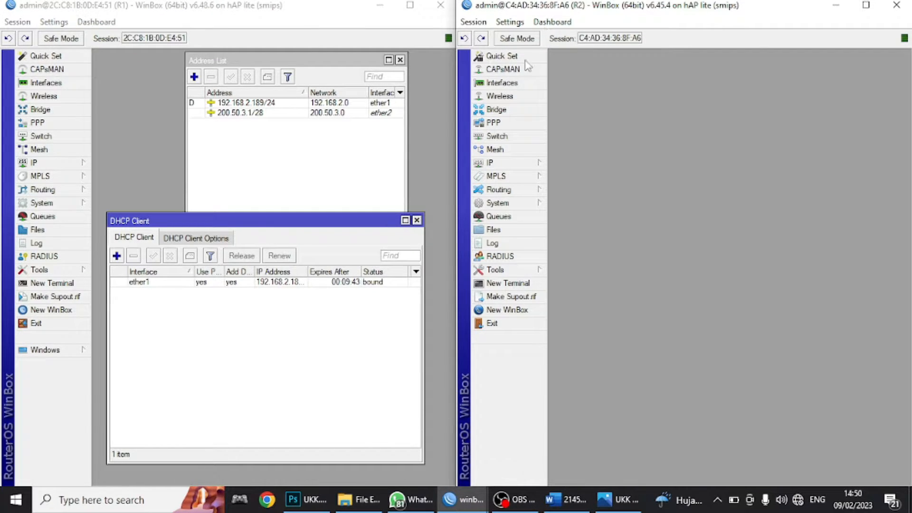
- Start a new DHCP client on R2 with ether1 as its interface
click(489, 162)
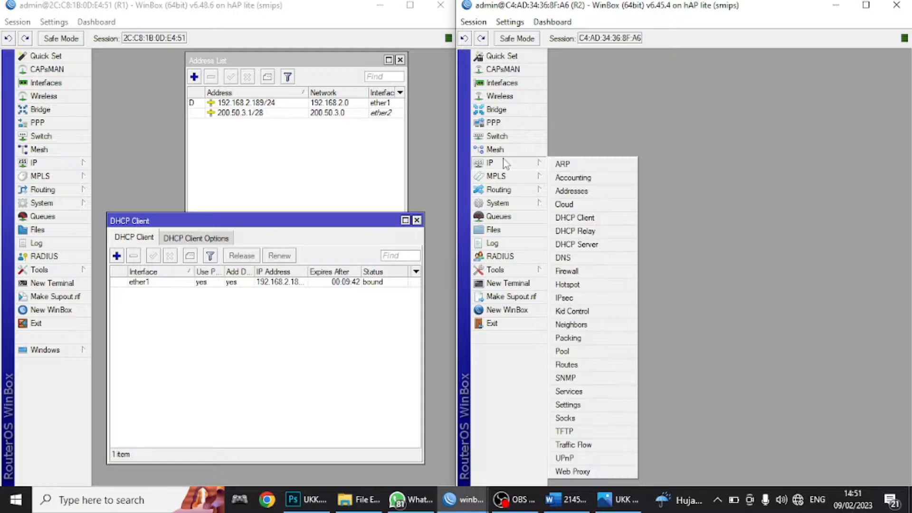
click(572, 217)
click(599, 115)
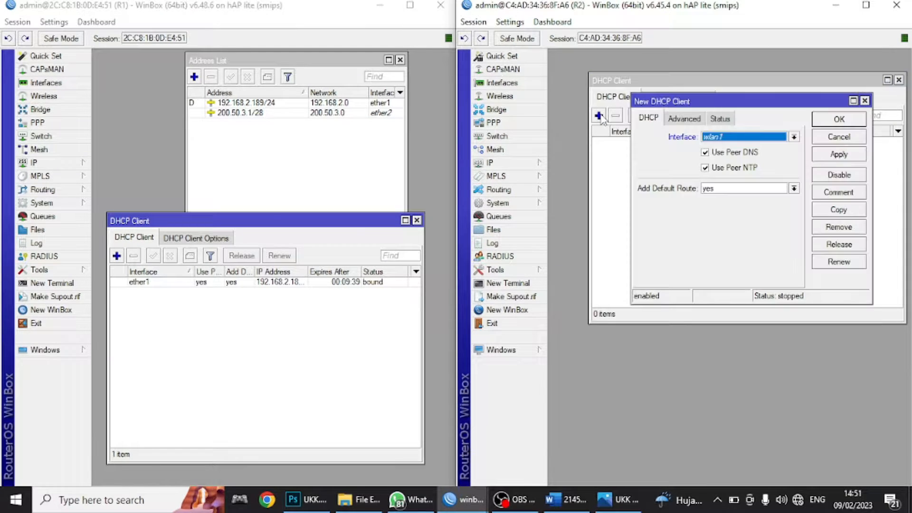
click(708, 138)
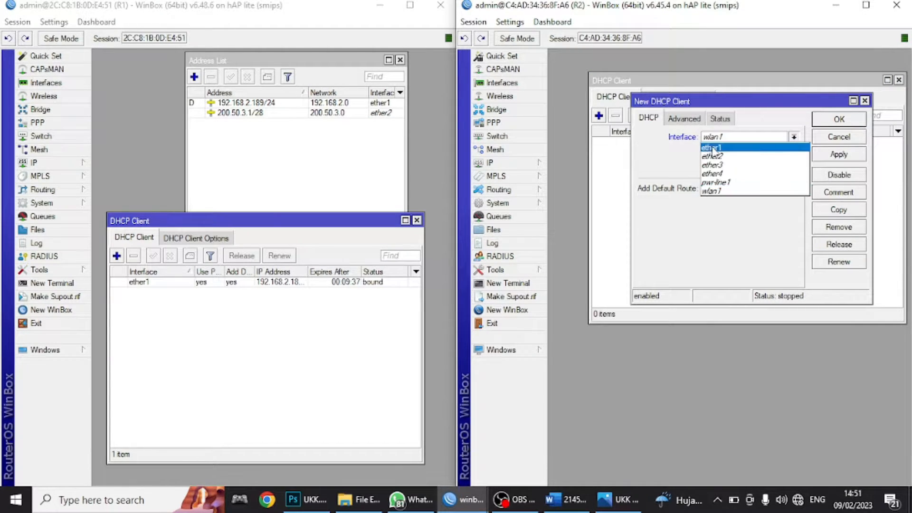
click(711, 148)
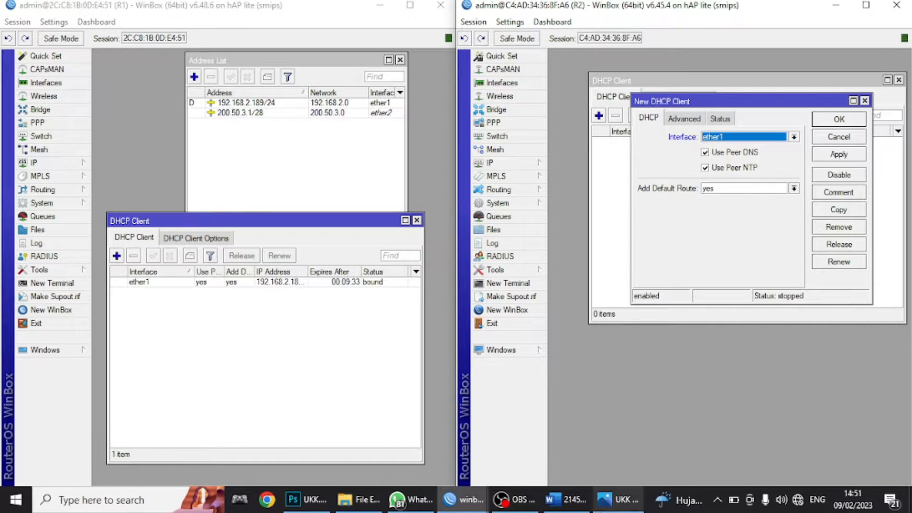
- After checking the exam sheet, set Add Default Route to no and save R2's DHCP client
click(565, 499)
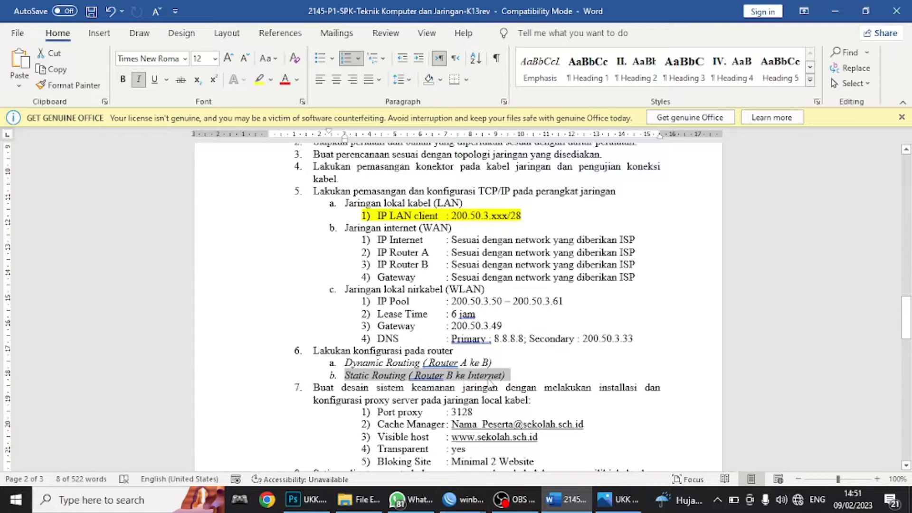
click(572, 504)
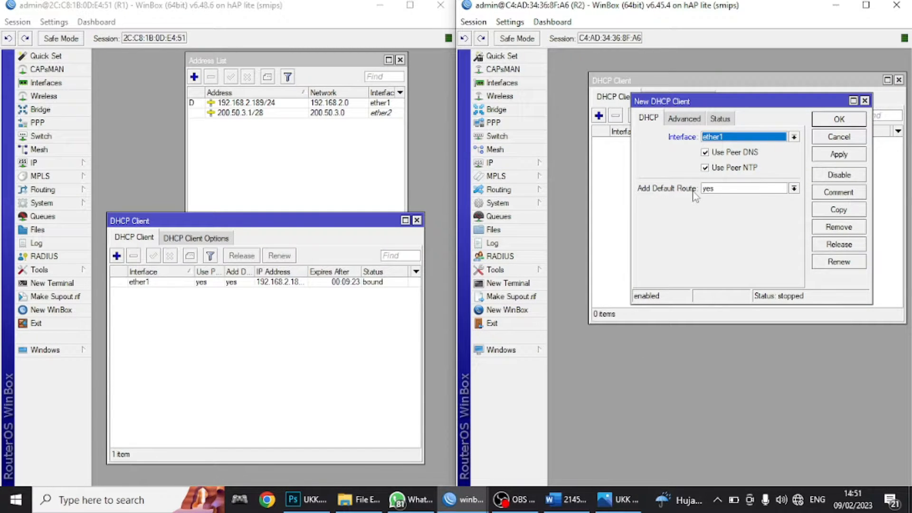
click(718, 190)
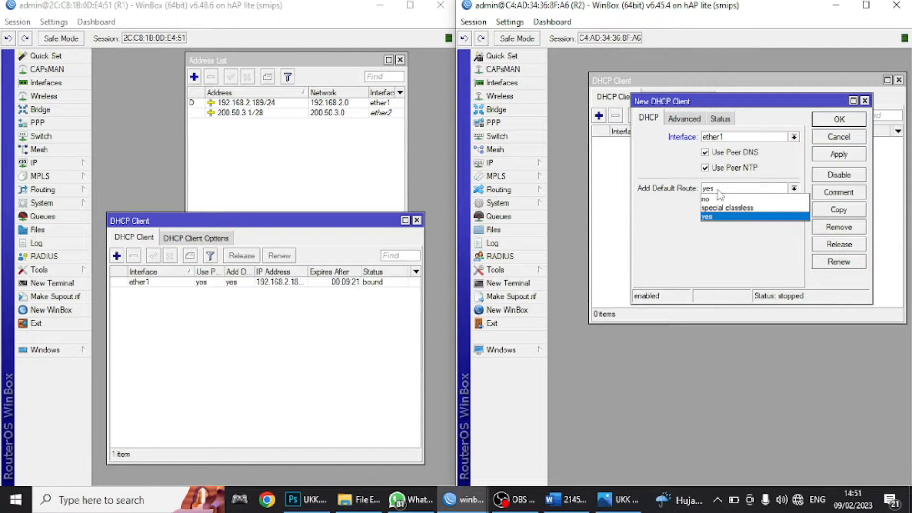
click(719, 200)
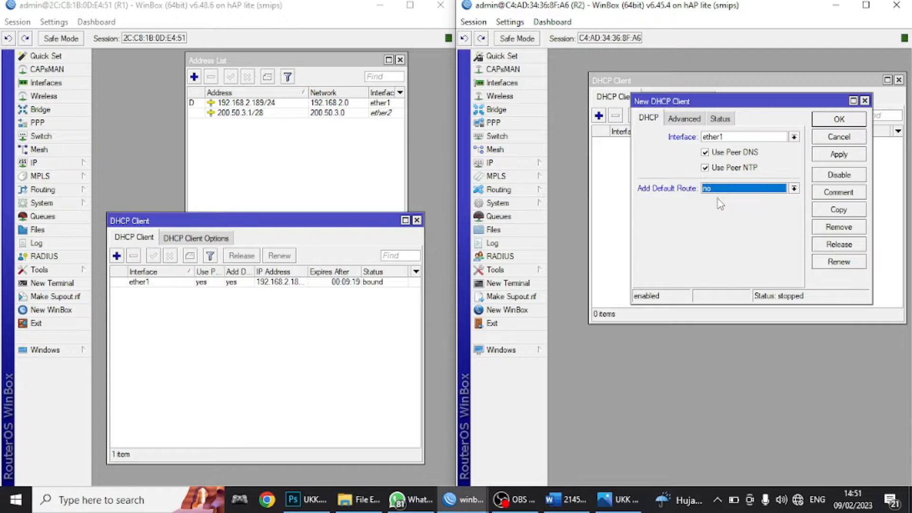
click(838, 154)
click(839, 119)
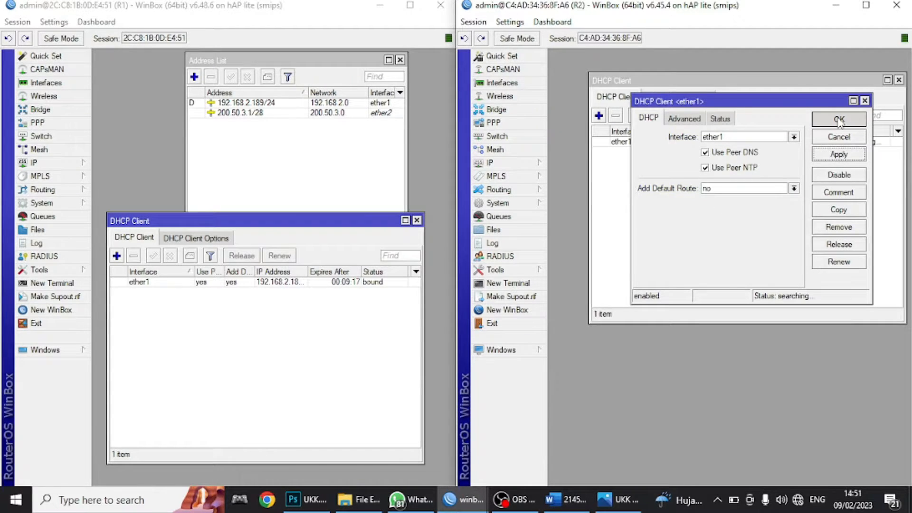
click(34, 162)
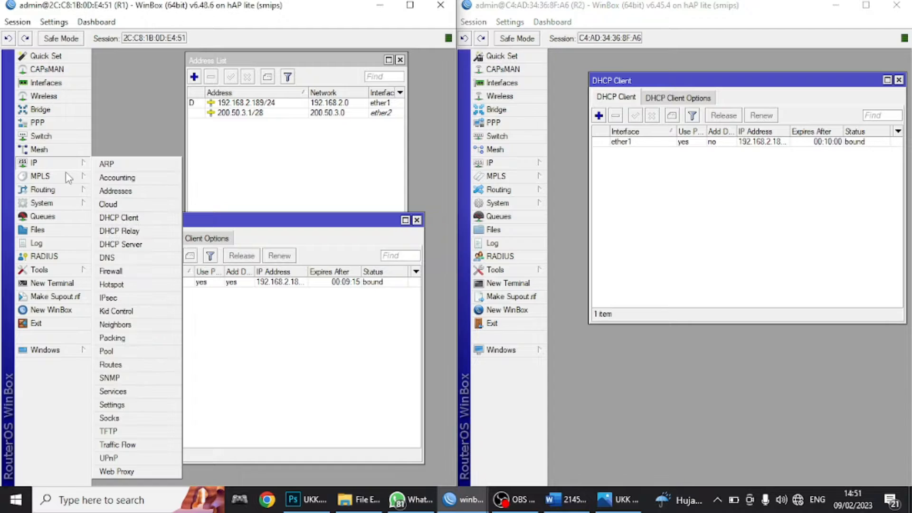
- Inspect R1's 0.0.0.0/0 default route, then open R2's routing table
click(106, 365)
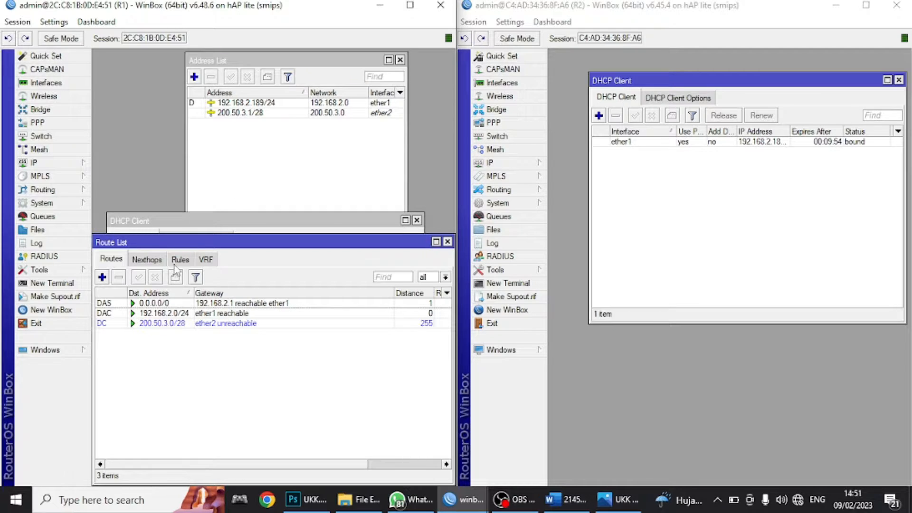
click(158, 305)
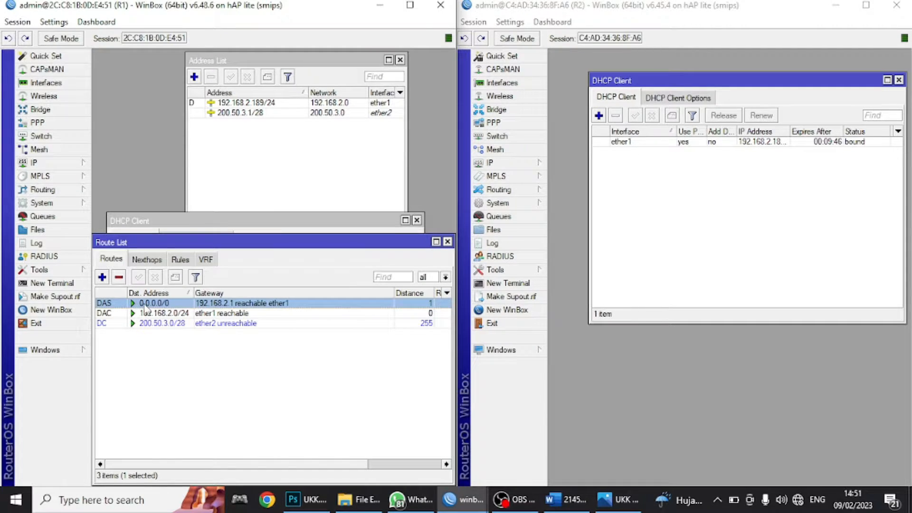
click(494, 166)
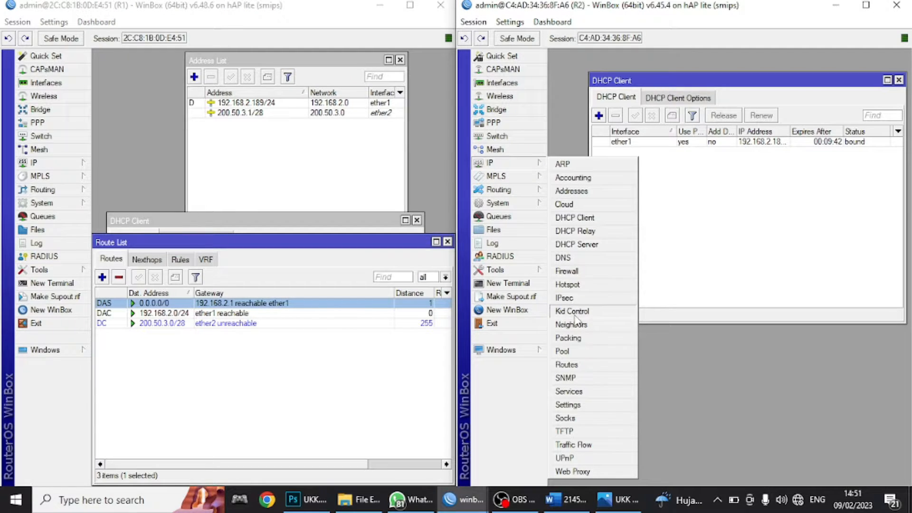
click(575, 366)
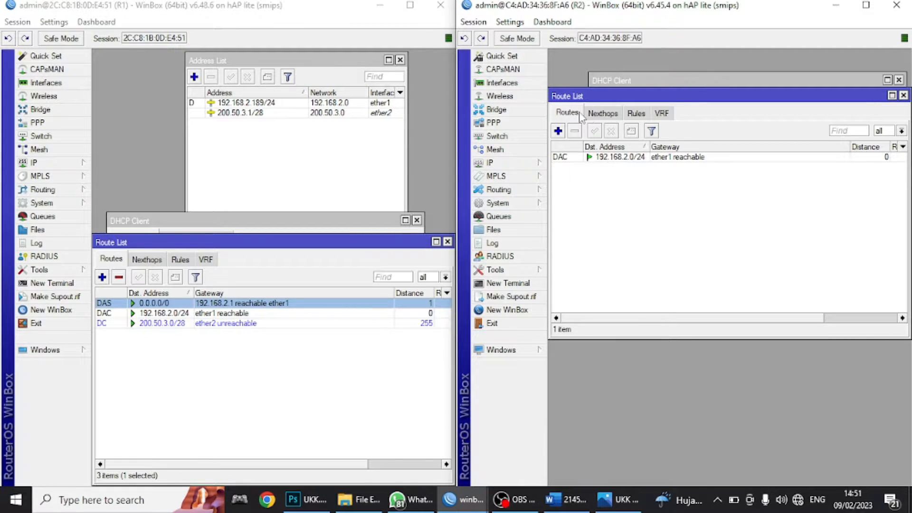
drag(562, 100, 570, 135)
- Add a static route on R2 with gateway 192.168.2.1 and save it
click(564, 167)
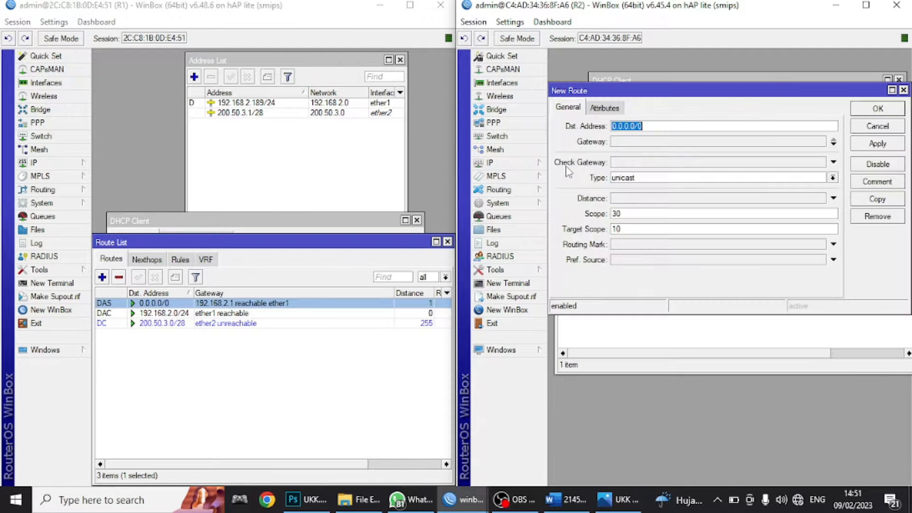
click(620, 140)
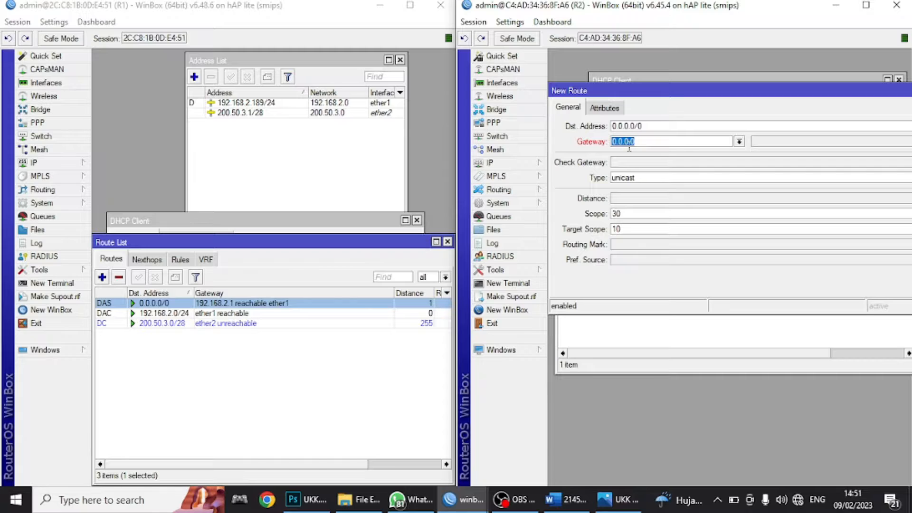
text(192.168.2.1)
drag(625, 92, 525, 98)
click(879, 151)
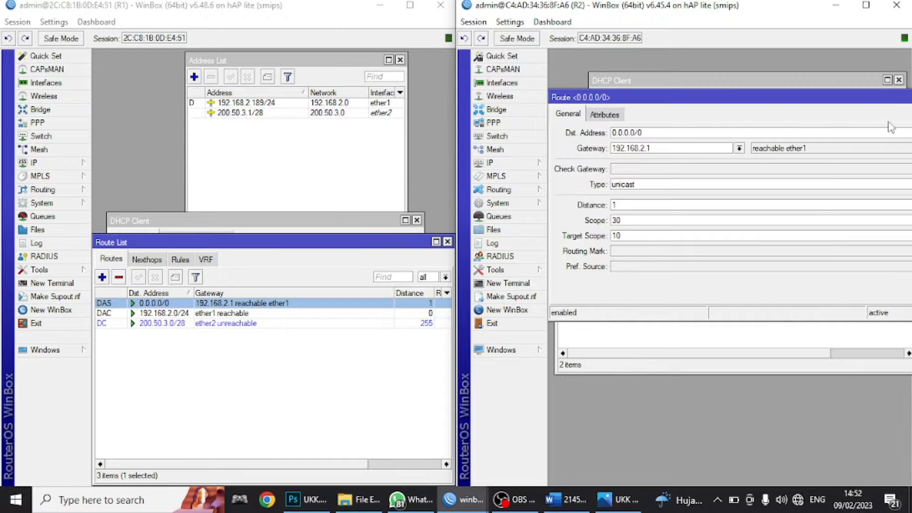
drag(873, 96, 804, 95)
click(904, 110)
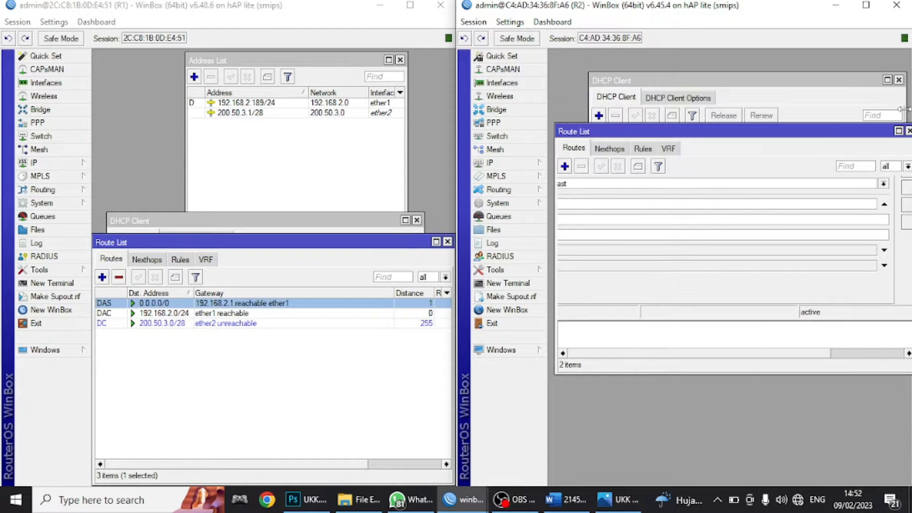
click(563, 503)
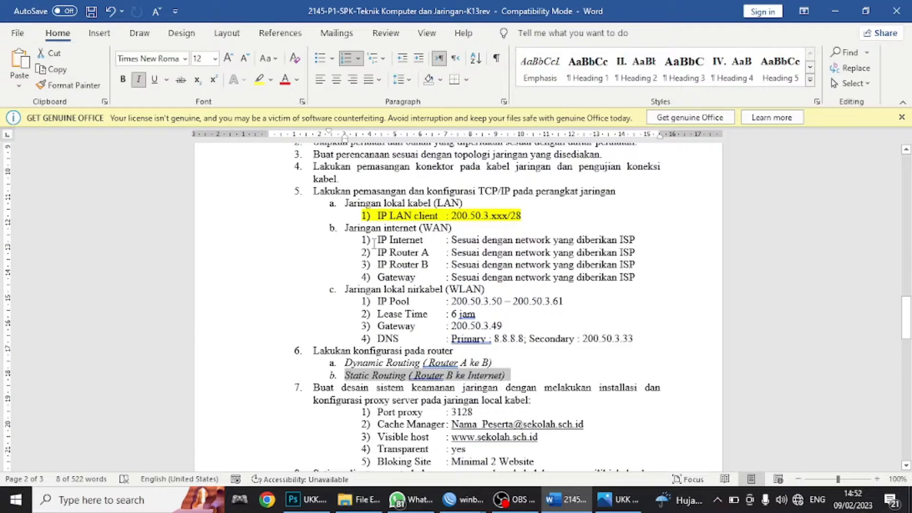
- Highlight the four WAN address rows and Static Routing line 6b yellow, then hide Word
drag(373, 242, 625, 271)
click(259, 79)
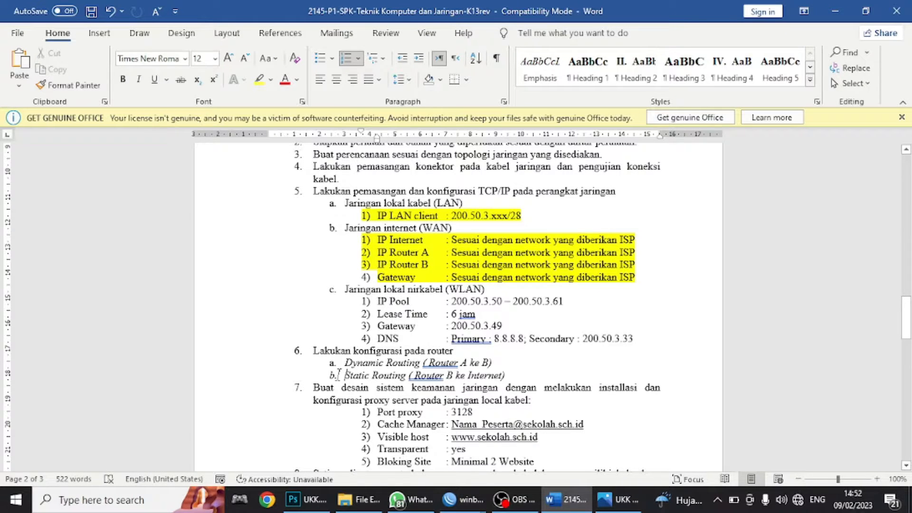
drag(338, 375, 501, 381)
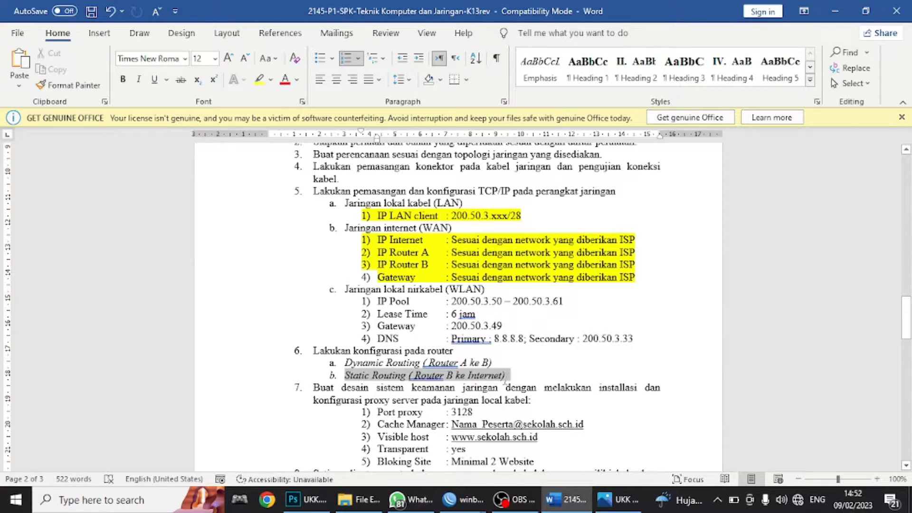
click(259, 79)
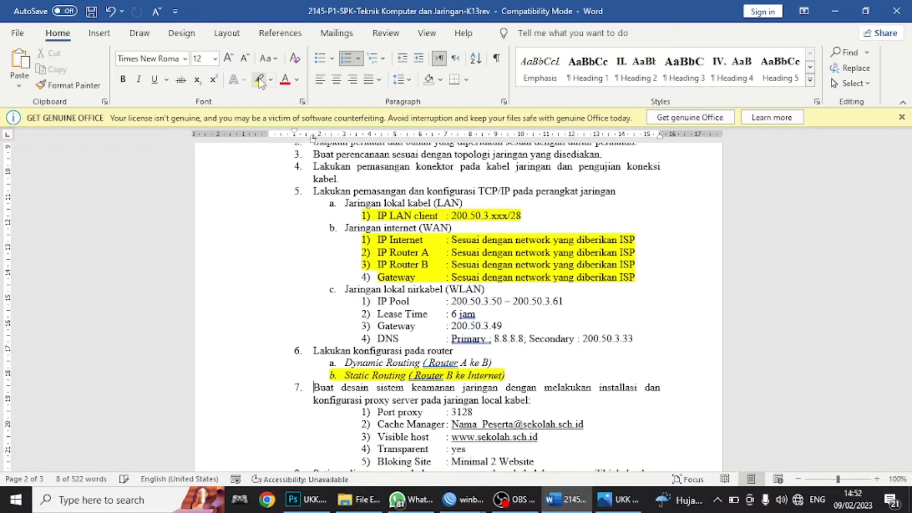
click(303, 245)
scroll(309, 247, down, 1)
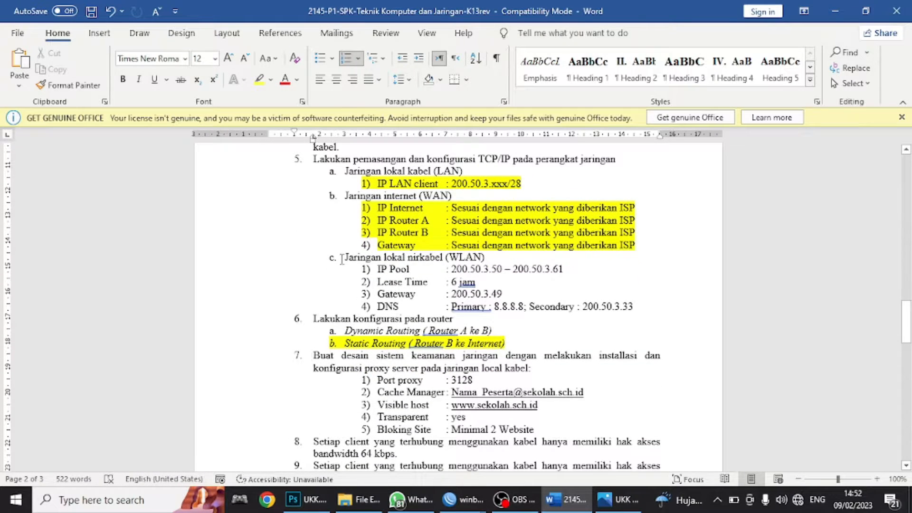
drag(352, 259, 486, 260)
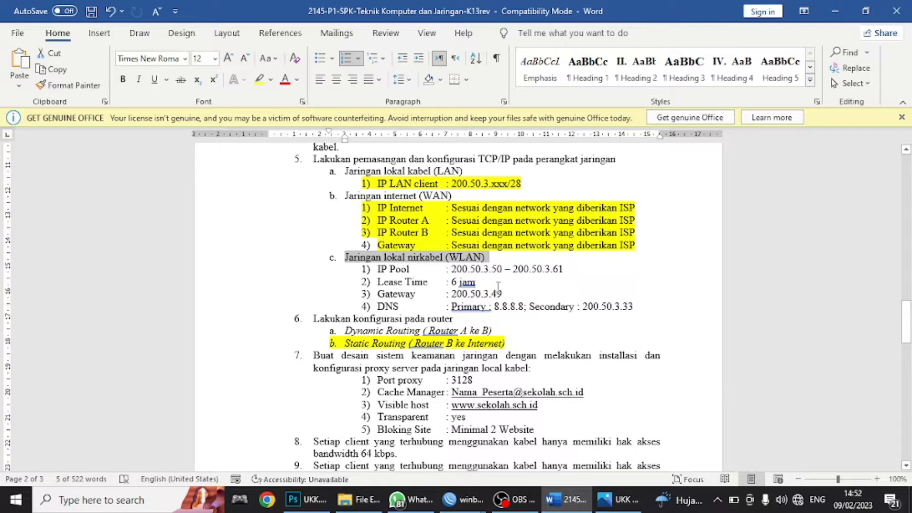
click(835, 11)
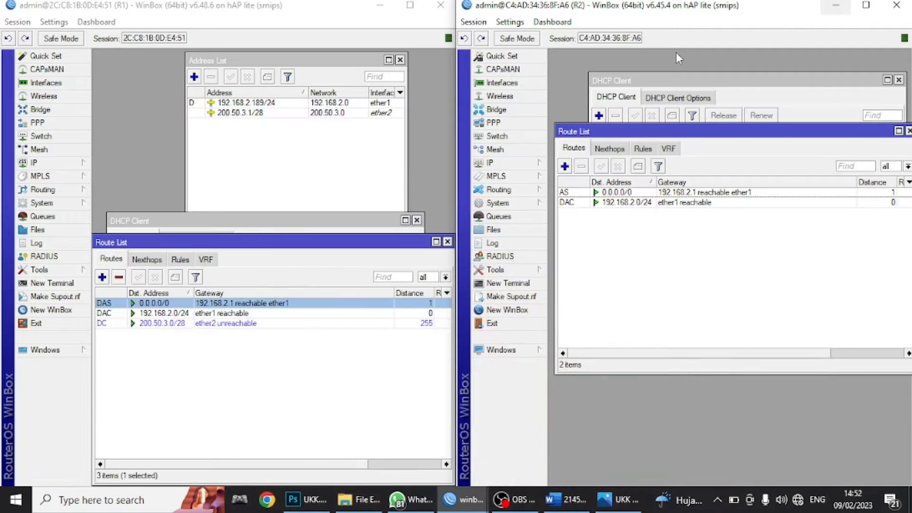
- Close R2's route and DHCP windows, then add 200.50.3.49/28 on wlan1 in its address list
click(908, 132)
click(898, 80)
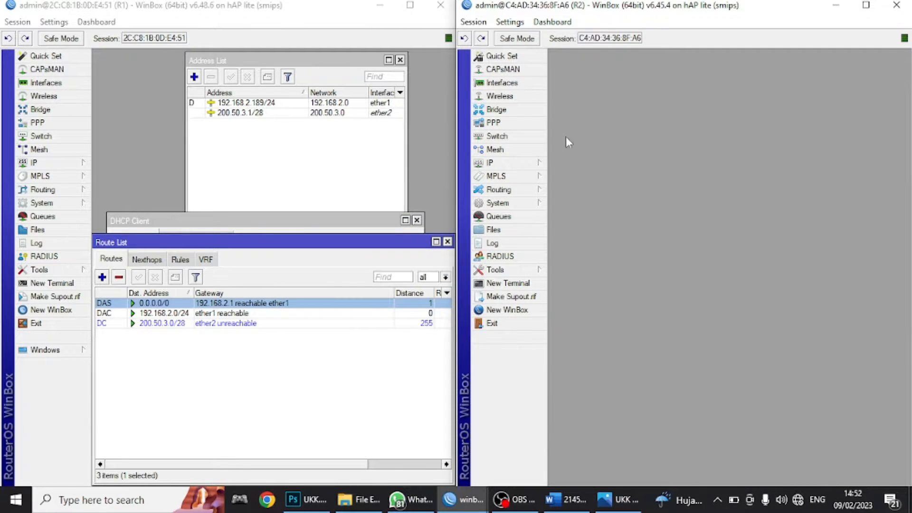
click(522, 163)
click(563, 193)
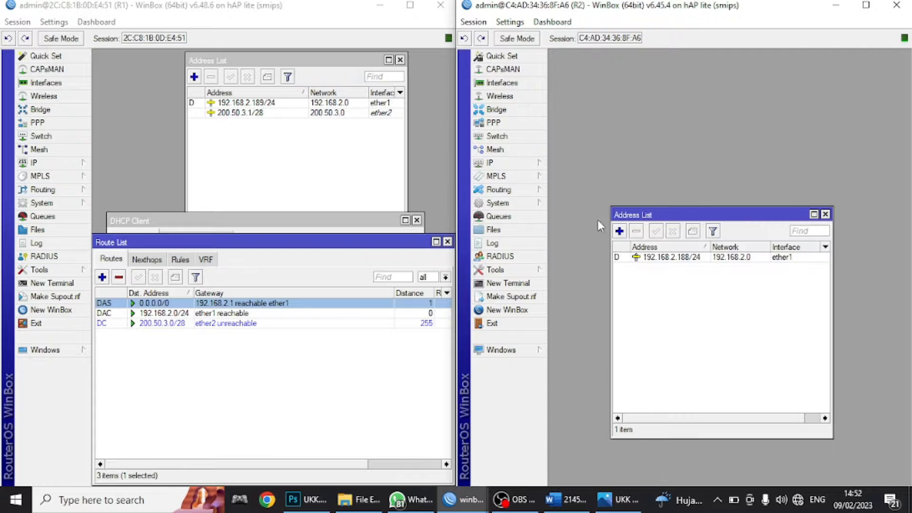
click(619, 232)
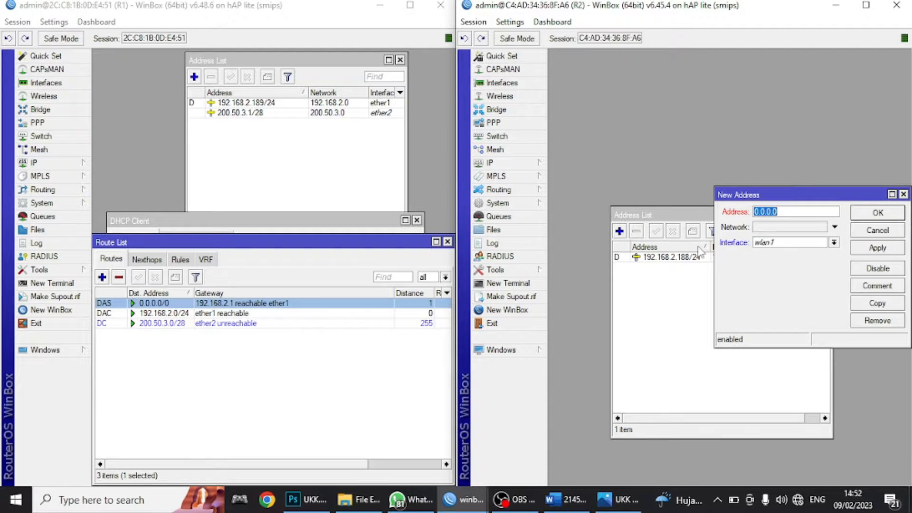
text(200)
click(875, 249)
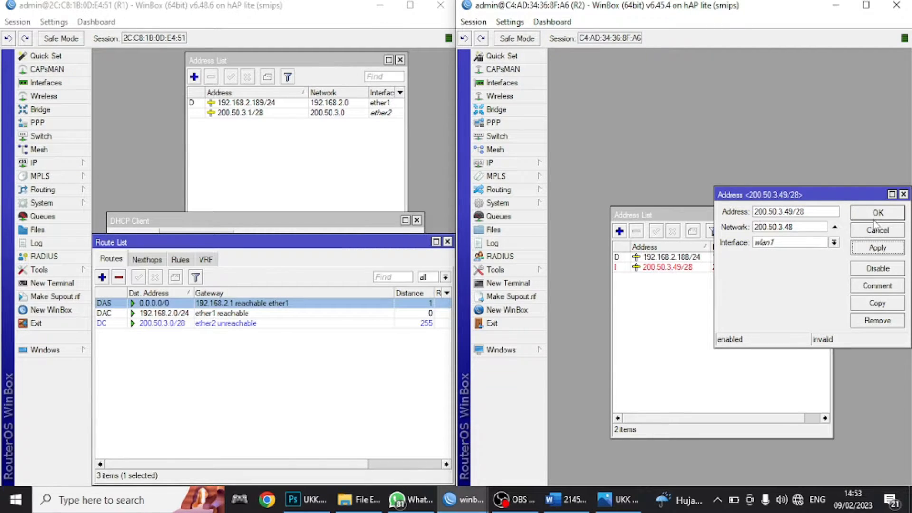
click(877, 214)
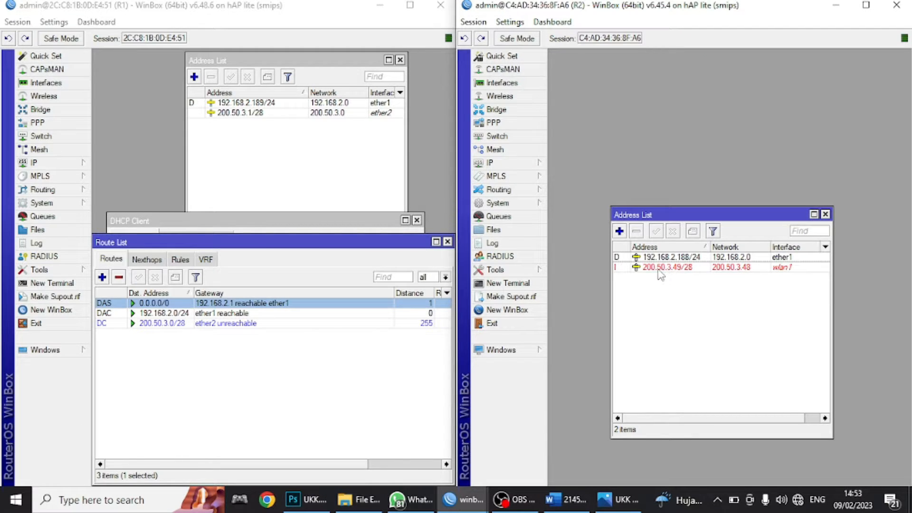
mouse_move(660, 274)
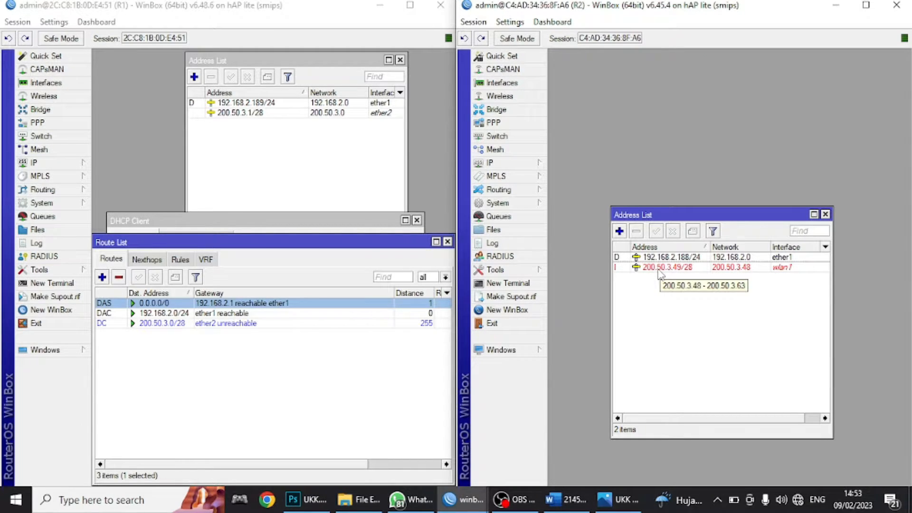
- Open R2's Wireless Tables, then look up the WLAN gateway 200.50.3.49 in the task sheet
click(516, 99)
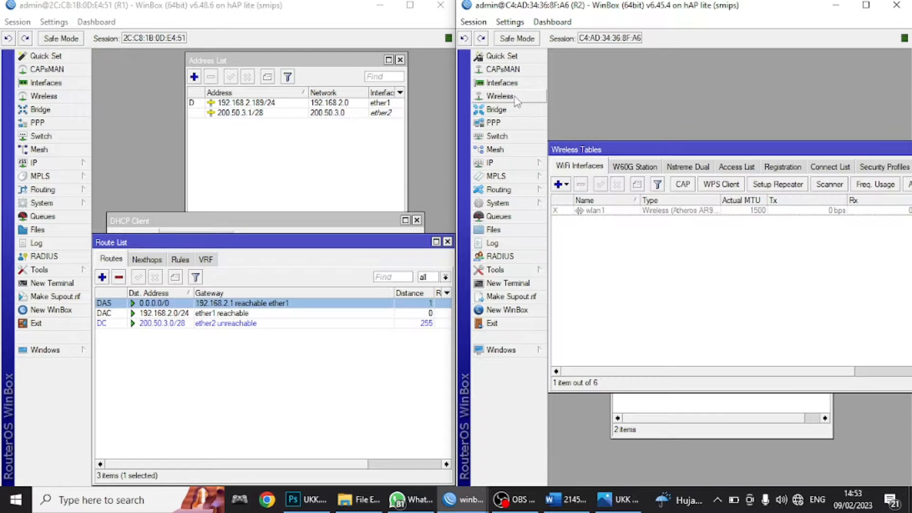
drag(705, 146, 616, 145)
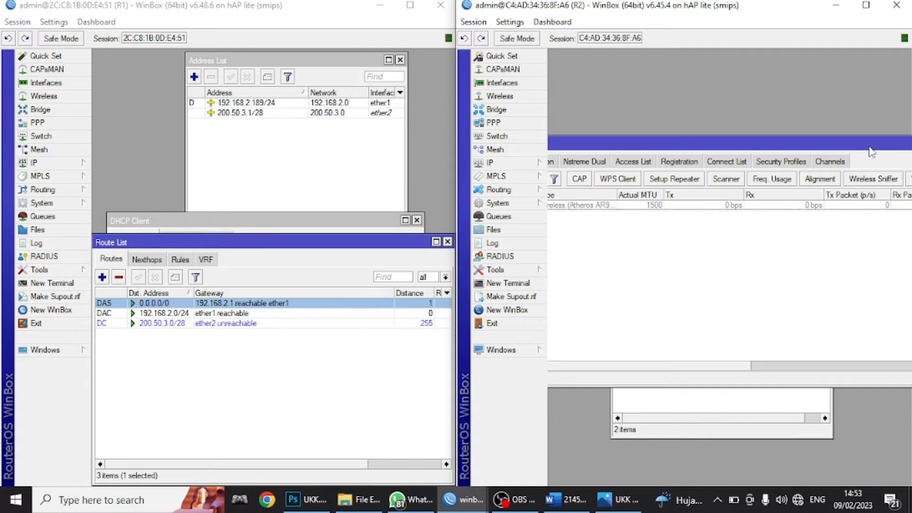
drag(872, 145, 741, 151)
click(892, 151)
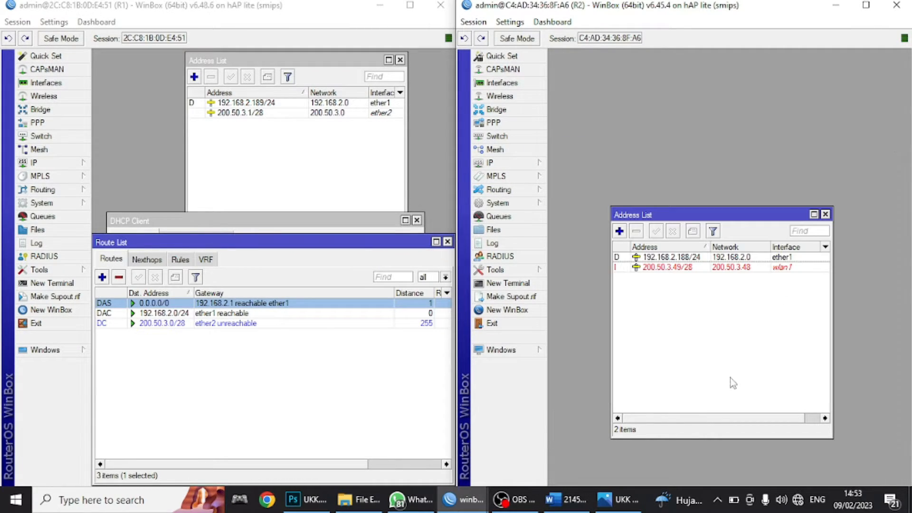
click(565, 500)
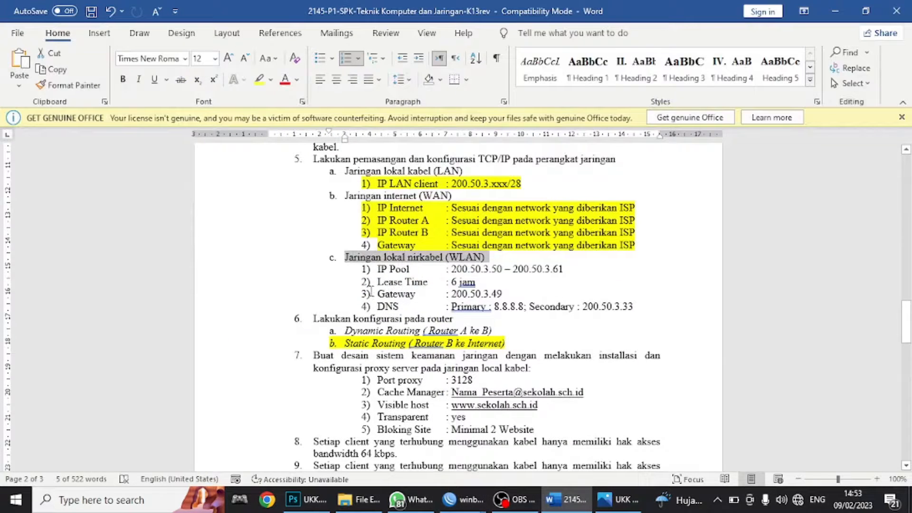
drag(376, 293, 499, 290)
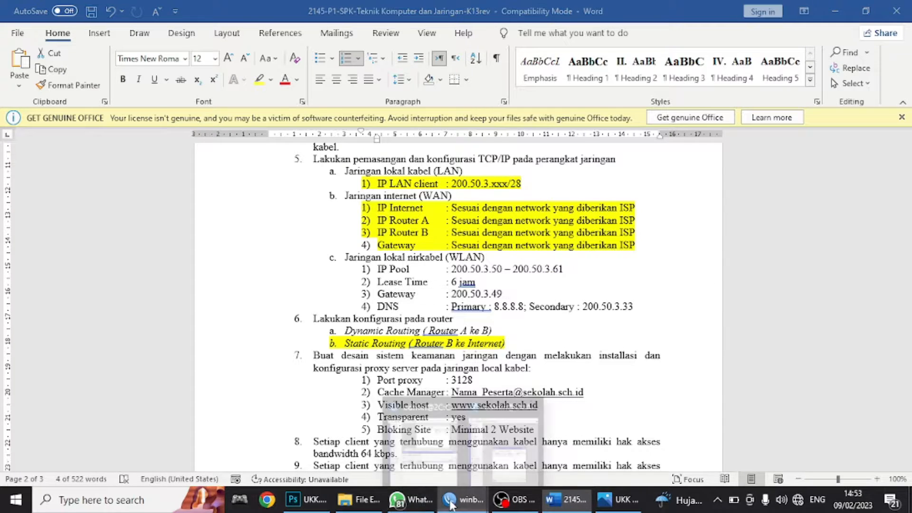
- Reopen R2's Wireless Tables and enable the wlan1 interface
mouse_move(463, 499)
click(532, 449)
click(482, 98)
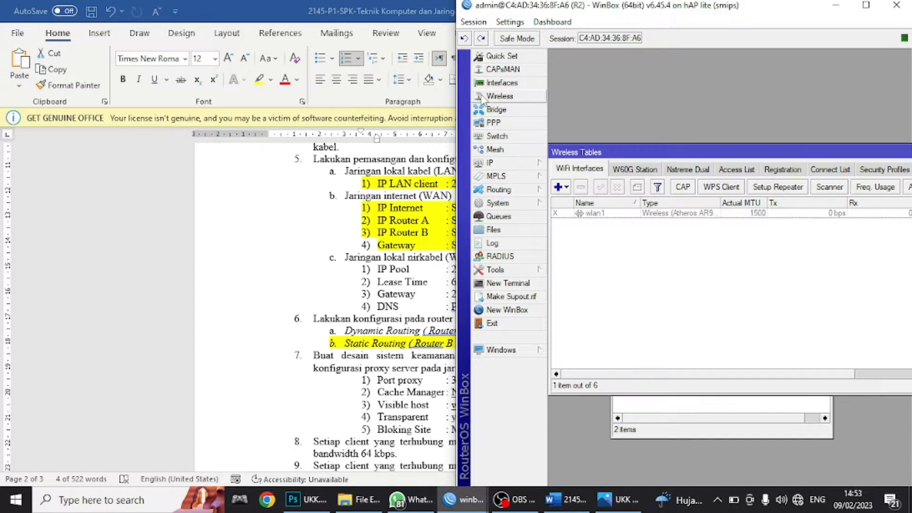
click(587, 214)
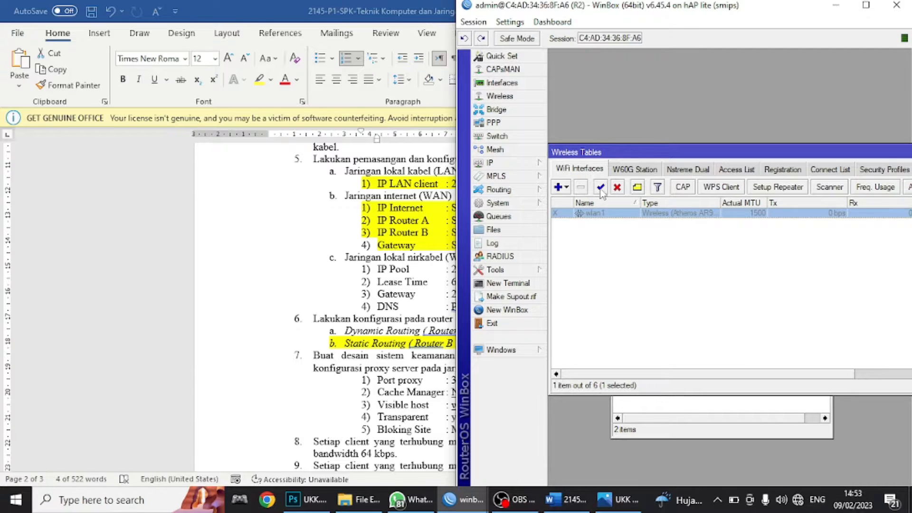
click(600, 186)
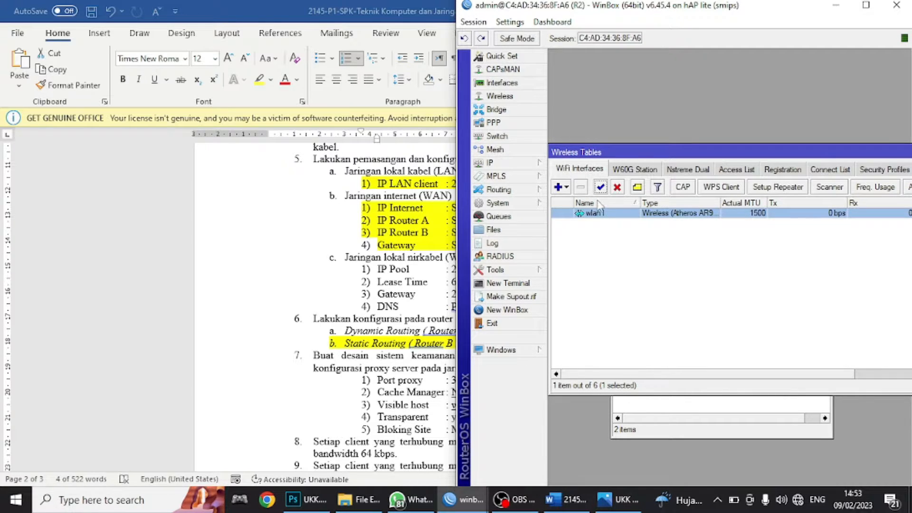
- Set wlan1's wireless mode to ap bridge on the 2GHz-B/G/N band
double_click(595, 215)
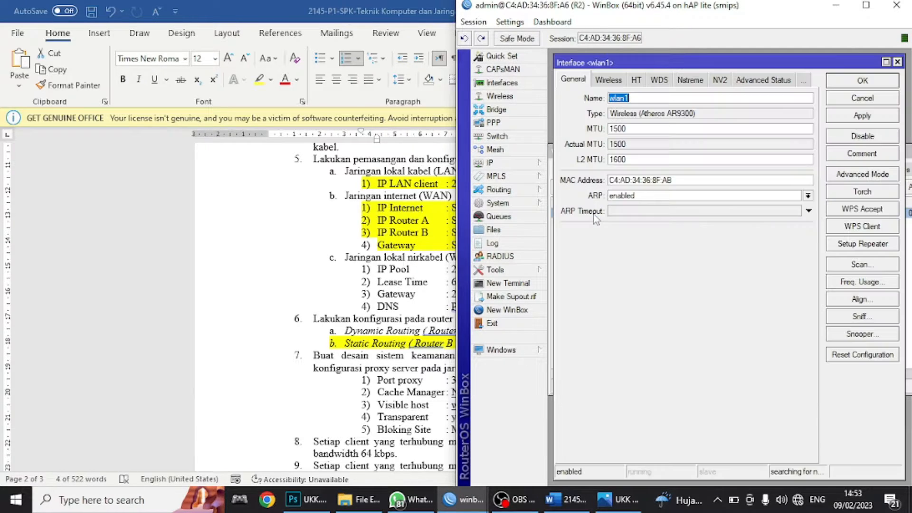
click(610, 81)
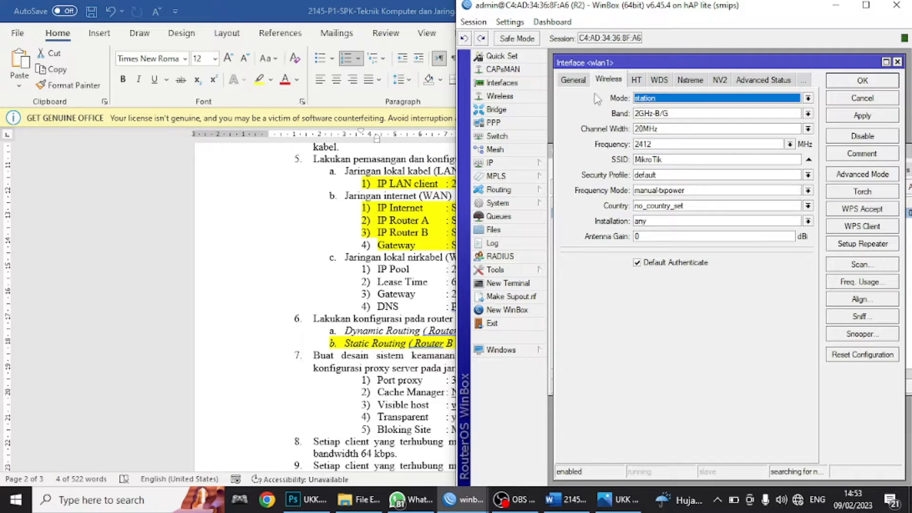
click(645, 99)
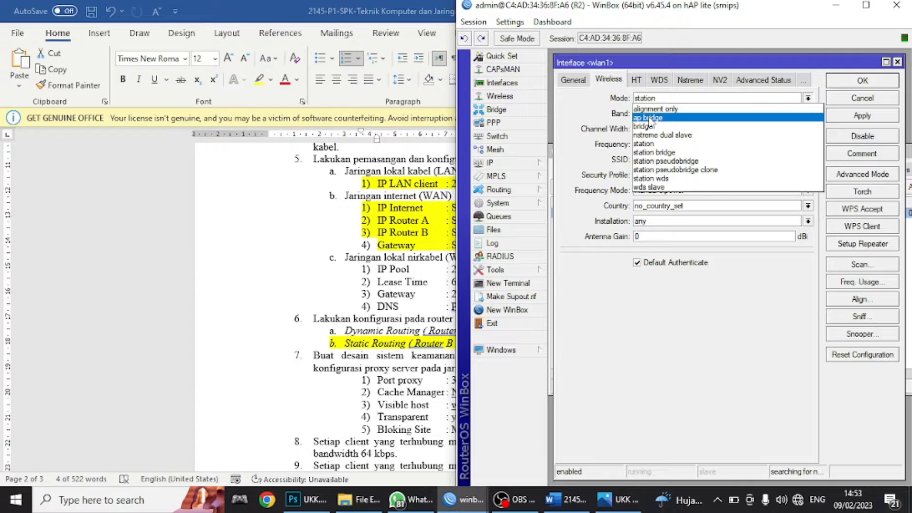
click(649, 118)
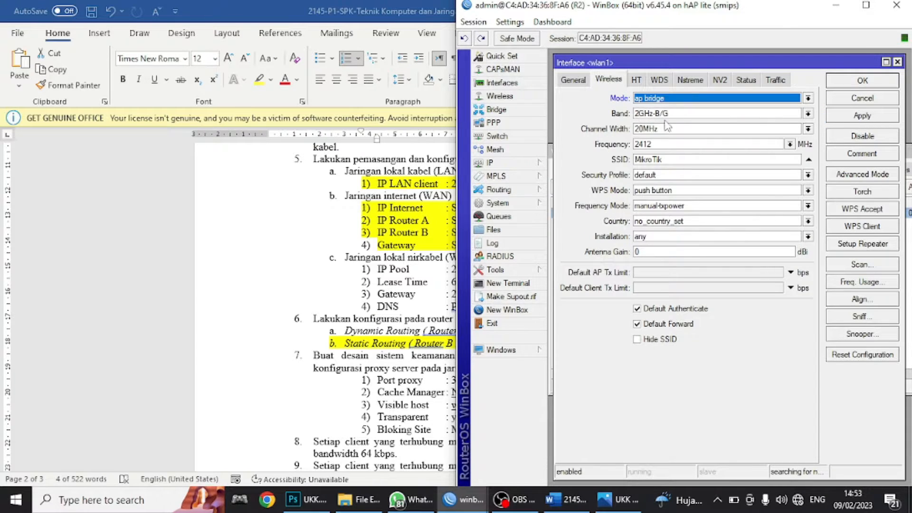
click(667, 115)
click(660, 158)
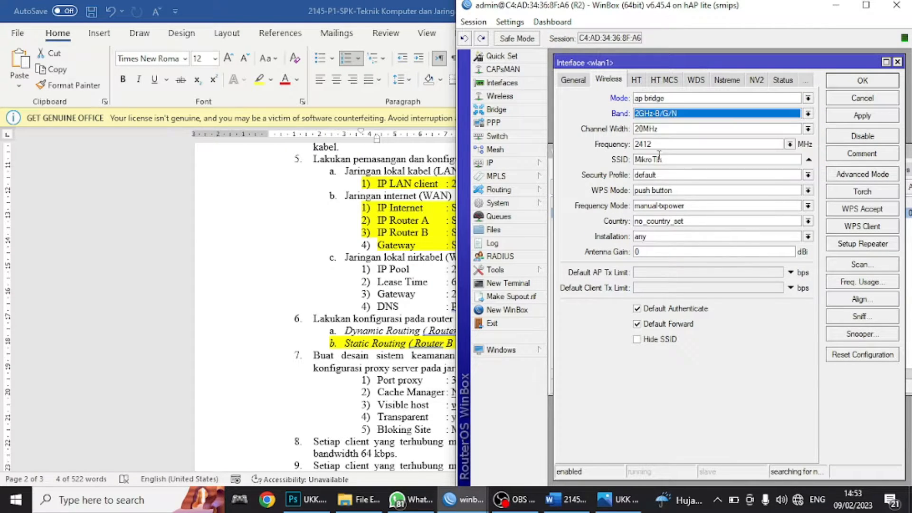
- Change wlan1's SSID from MikroTik to UKK_01, apply, and close the interface
drag(688, 159, 615, 168)
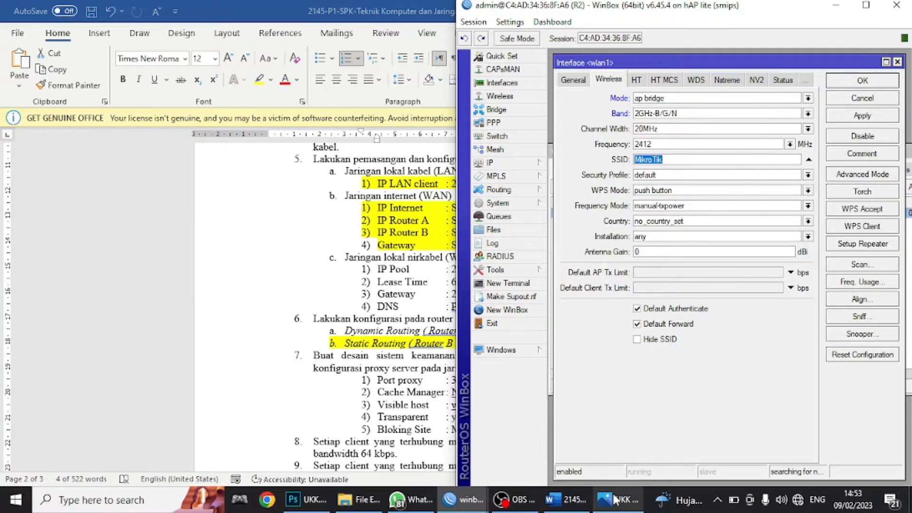
click(566, 500)
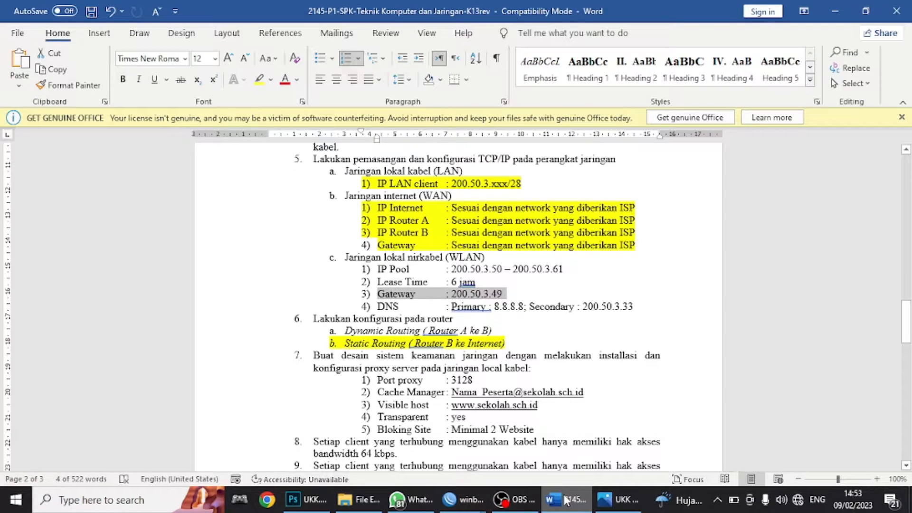
click(566, 500)
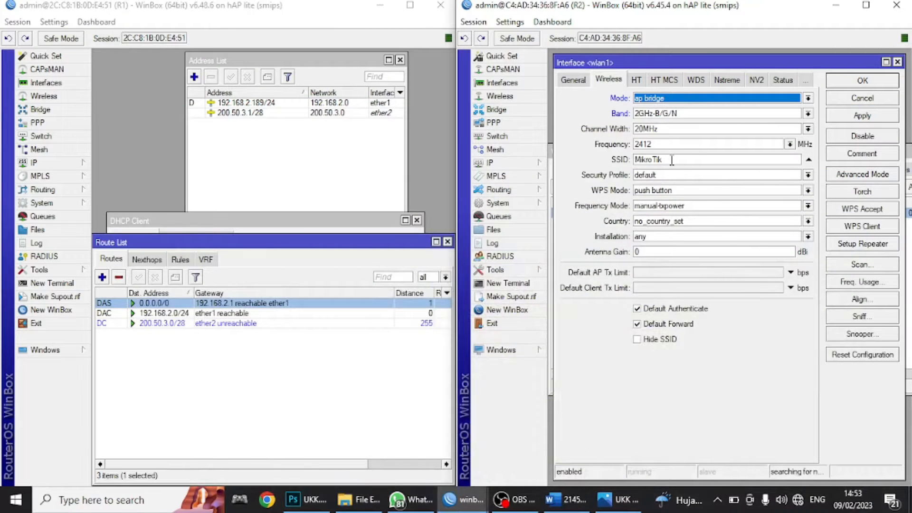
drag(672, 160, 569, 174)
text(UKK_01)
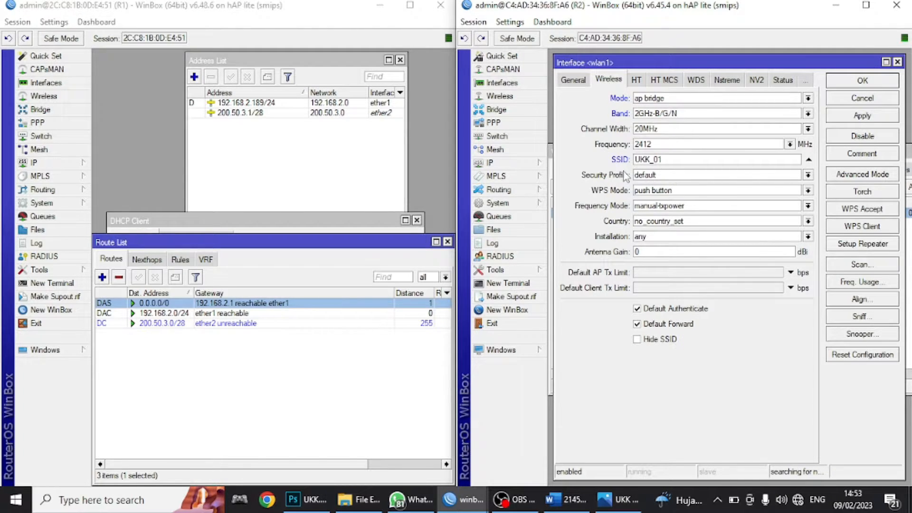
click(569, 506)
click(568, 506)
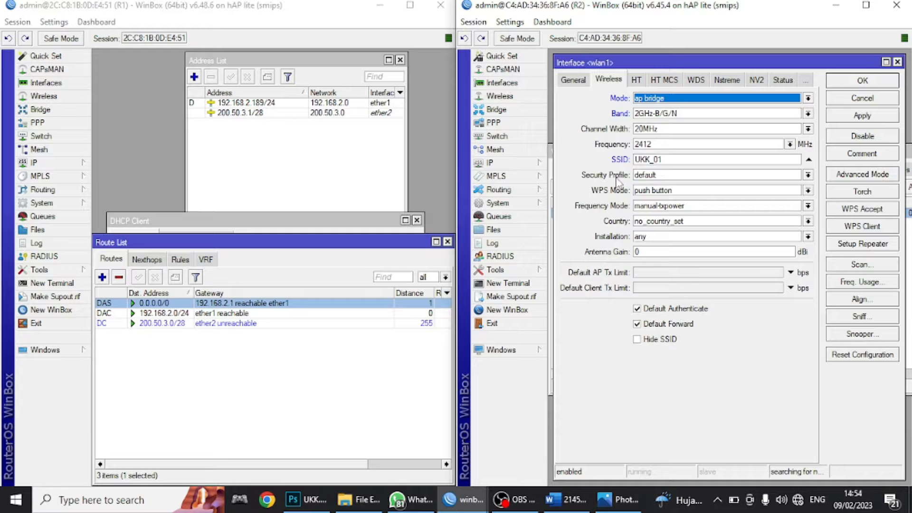
click(857, 116)
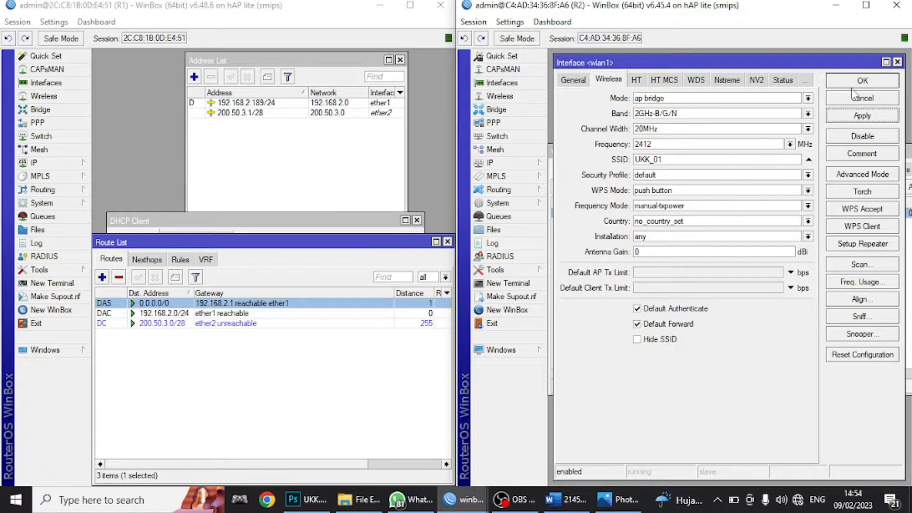
click(853, 84)
- View R2's default Security Profile, go back to the wlan1 interface list, and show the task sheet
click(876, 170)
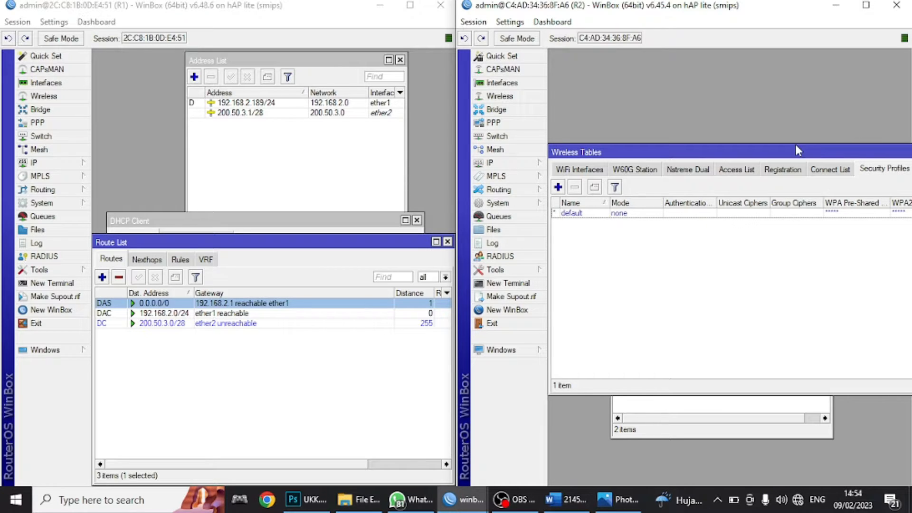
click(577, 171)
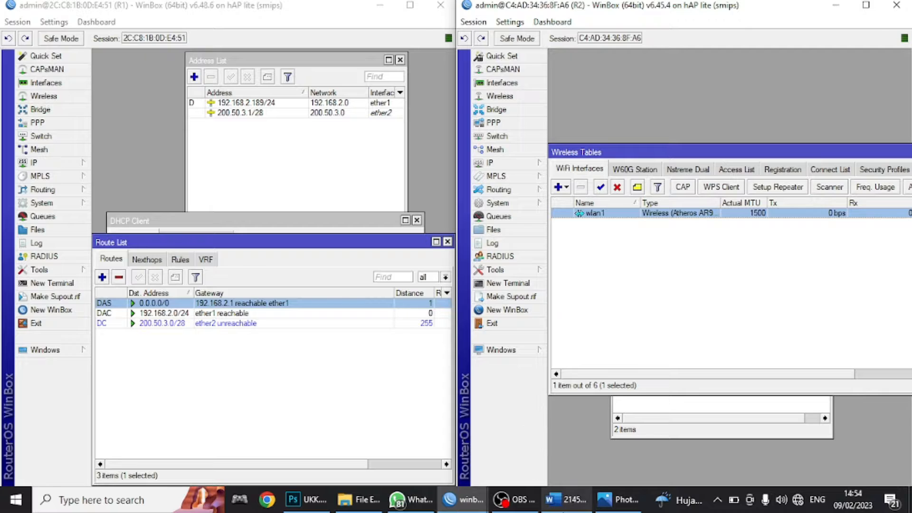
click(562, 497)
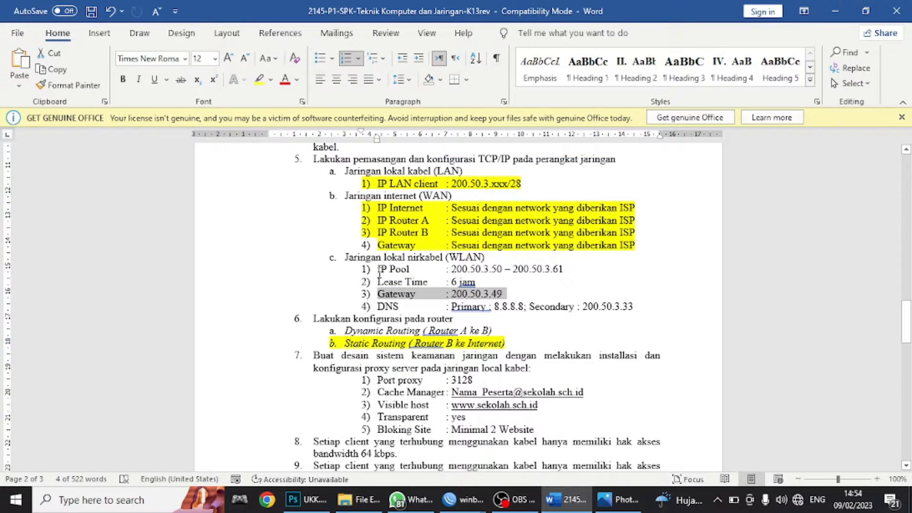
drag(378, 271, 466, 271)
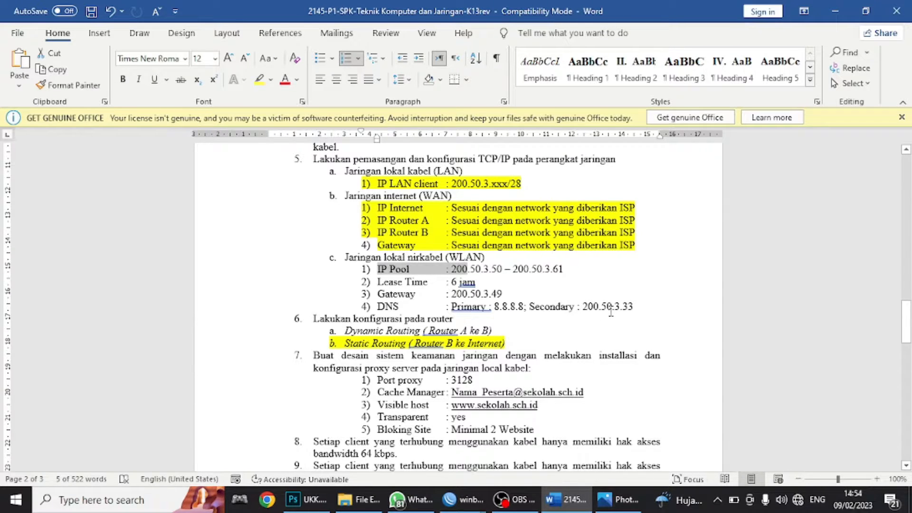
click(515, 499)
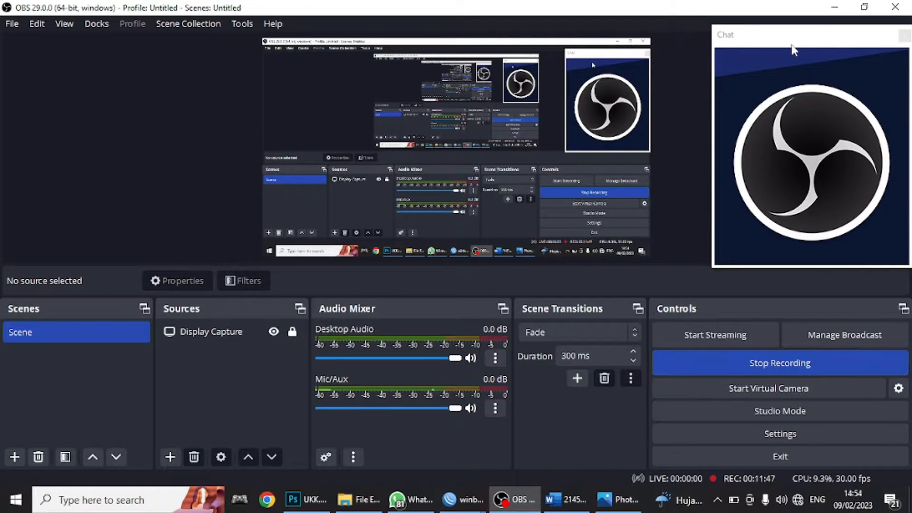
click(832, 8)
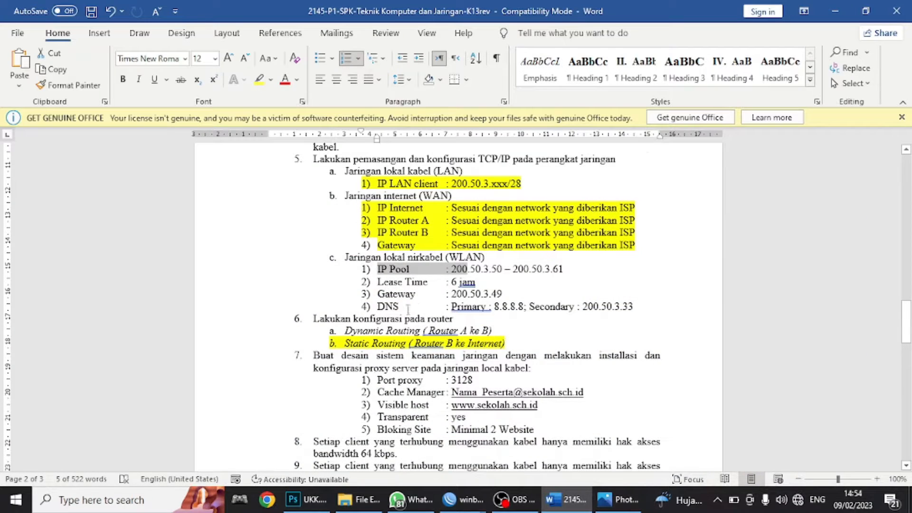
click(408, 291)
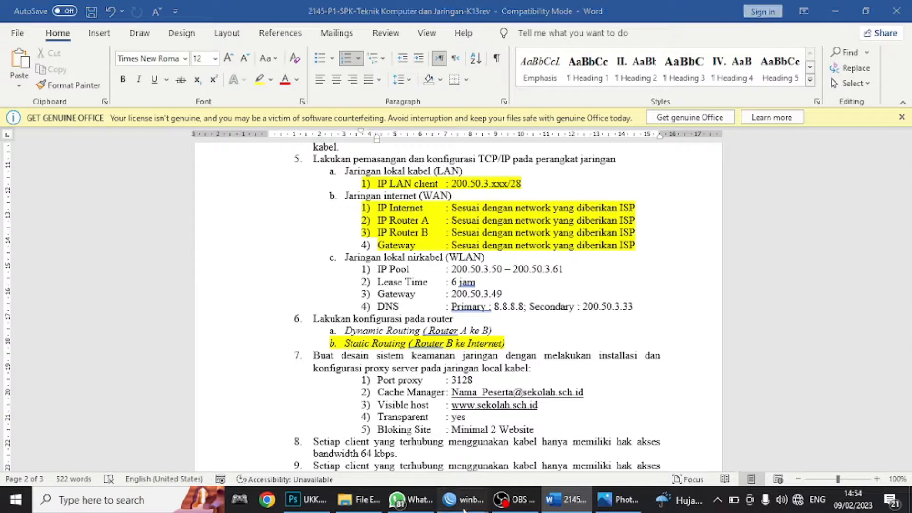
- Start DHCP Setup on R2's wlan1 with address space 200.50.3.48/28 and gateway 200.50.3.49
mouse_move(465, 499)
click(513, 466)
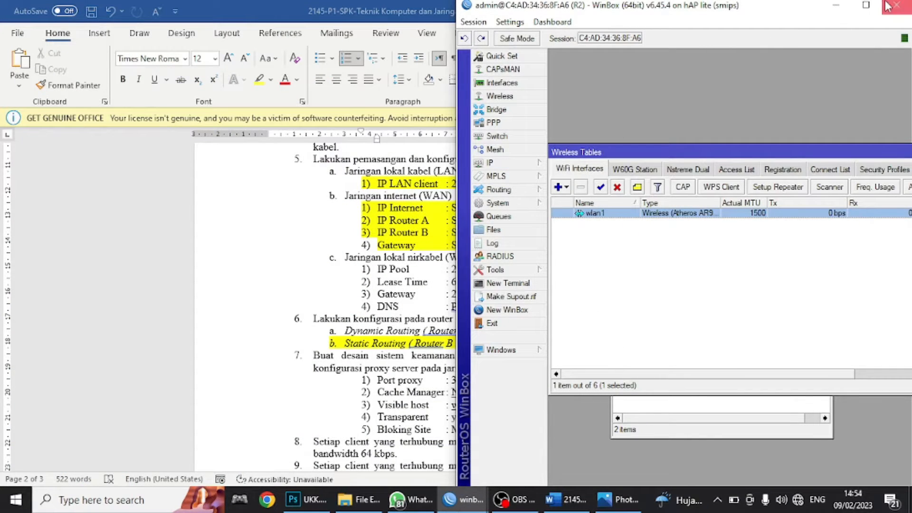
click(503, 163)
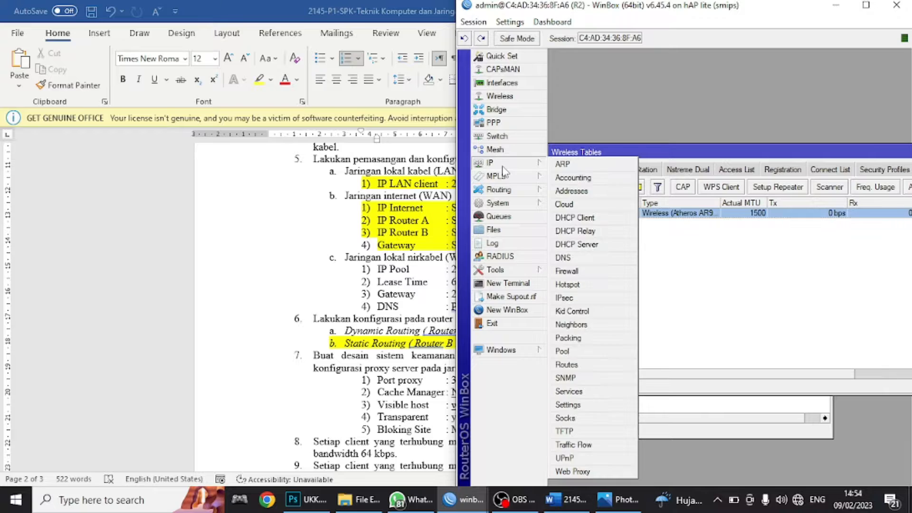
click(576, 244)
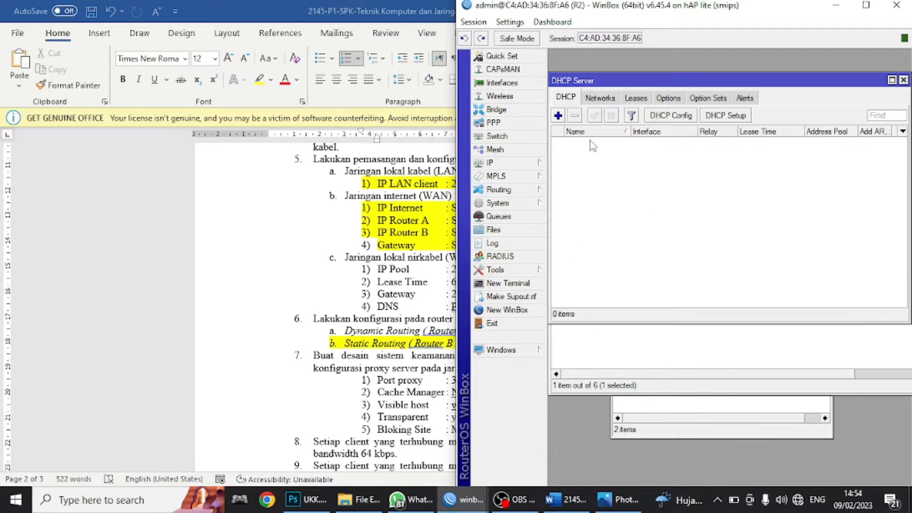
click(719, 117)
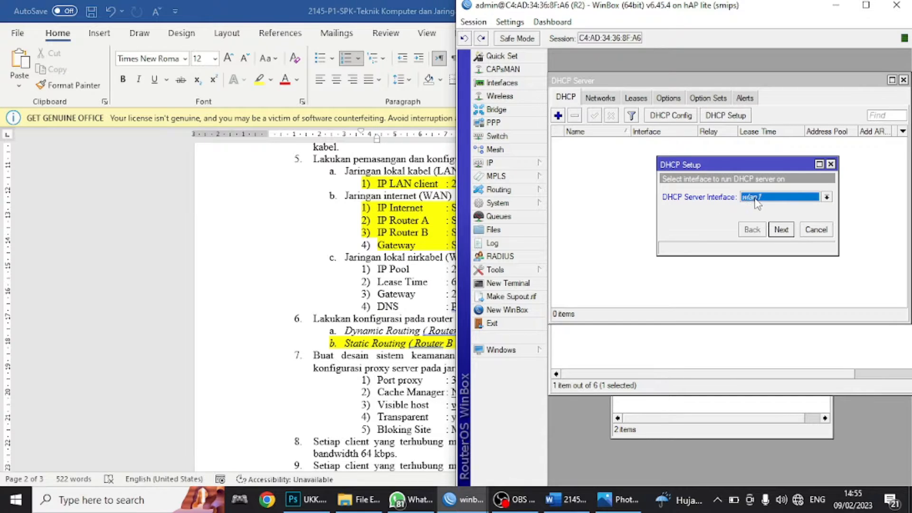
click(779, 233)
click(780, 229)
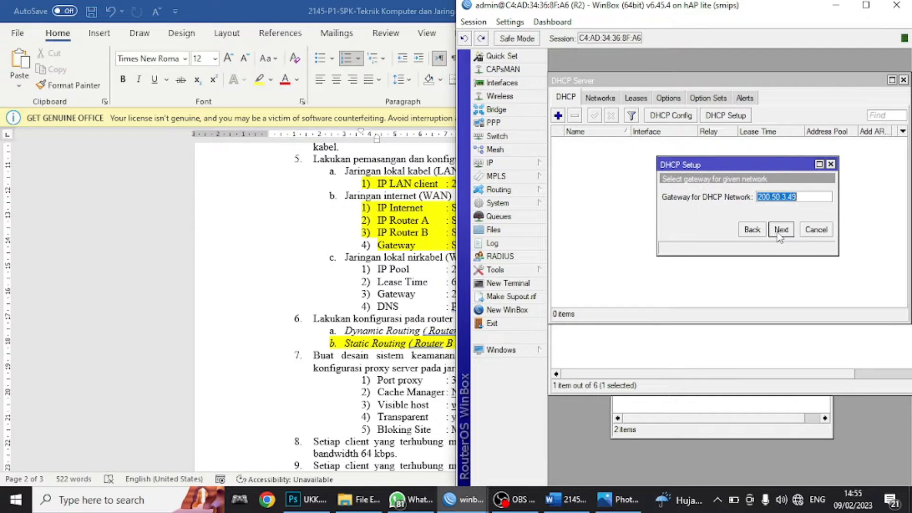
click(780, 231)
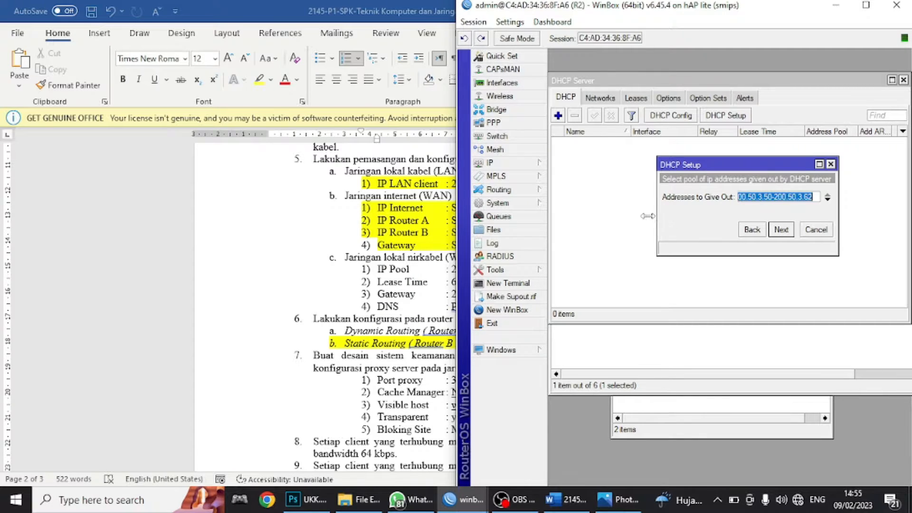
- Set the DHCP address pool to 200.50.3.50-200.50.3.61
drag(657, 224, 588, 224)
click(566, 502)
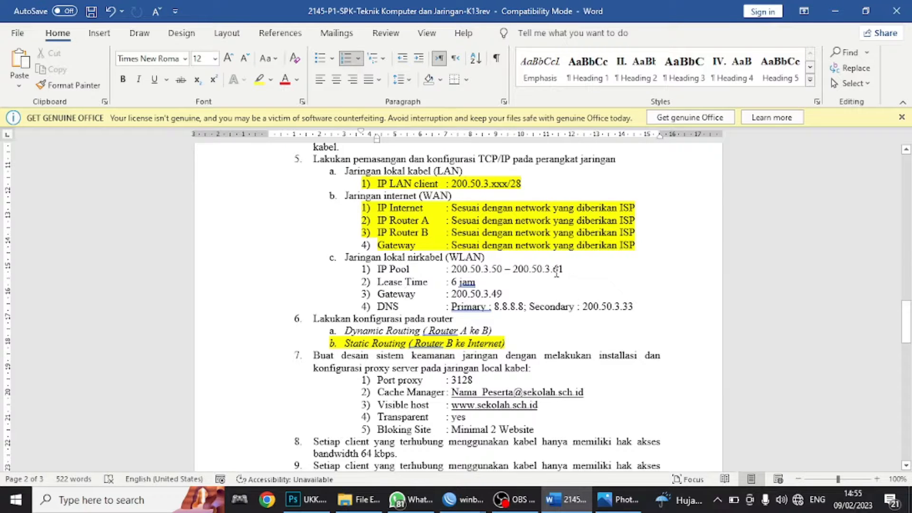
click(566, 500)
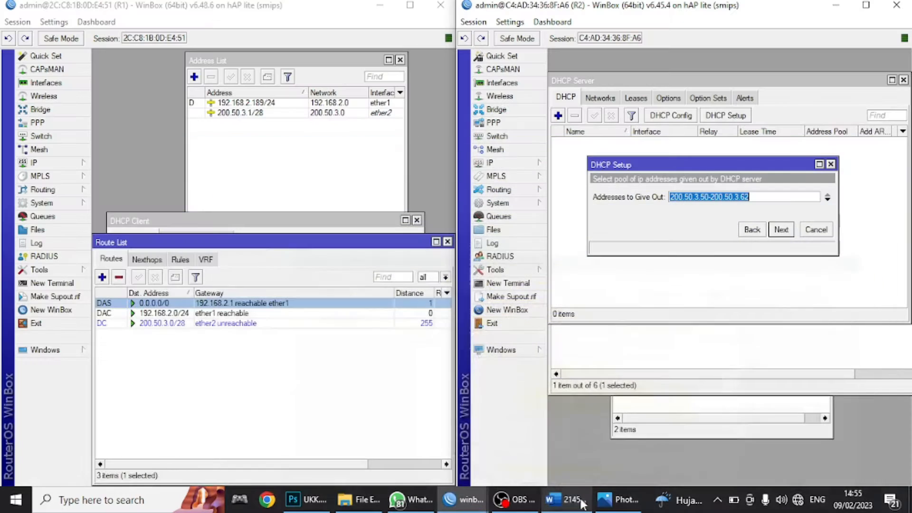
click(708, 203)
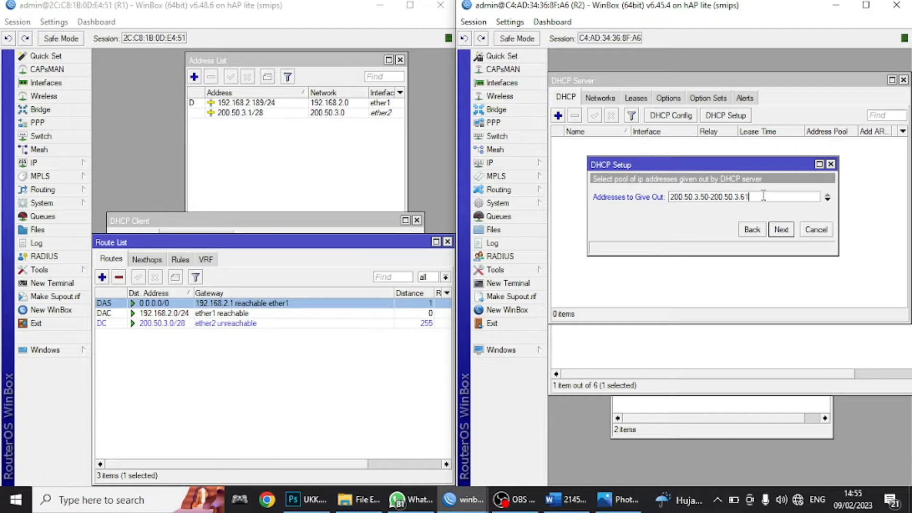
click(781, 230)
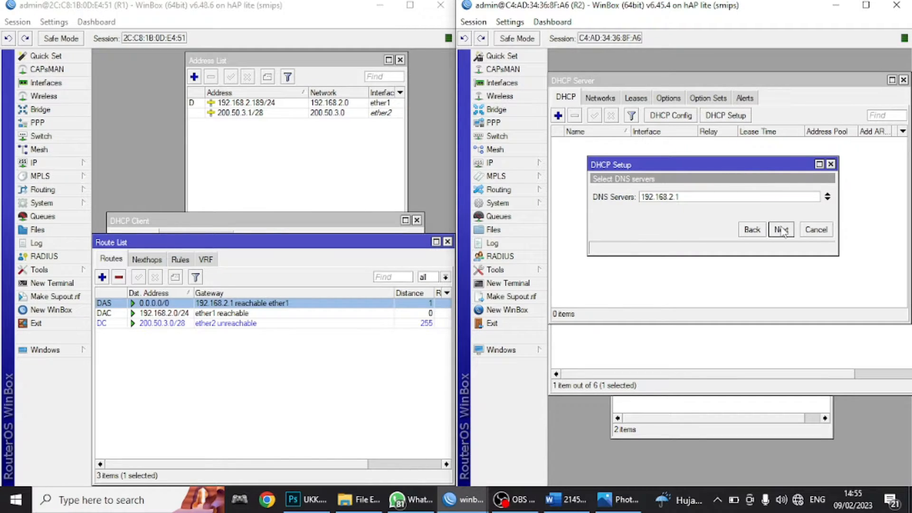
- Set the DHCP DNS servers to 8.8.8.8 and 200.50.3.33
click(581, 505)
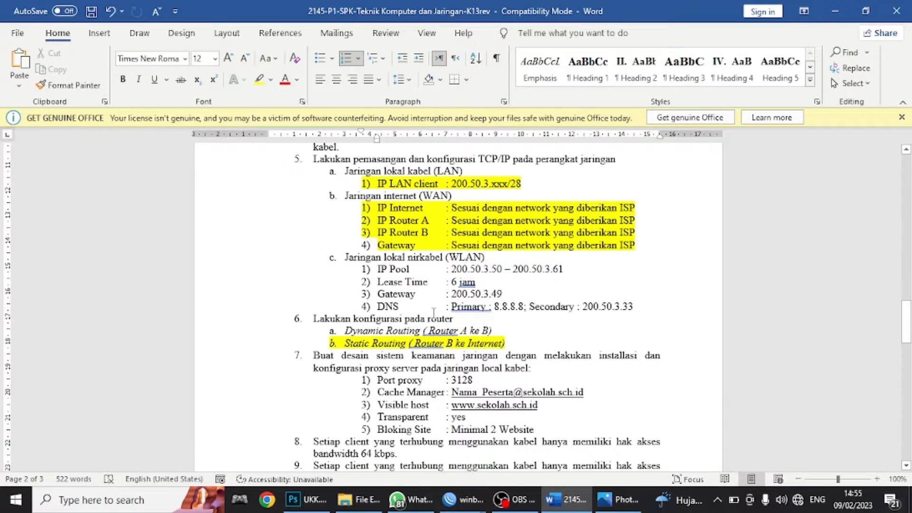
click(570, 500)
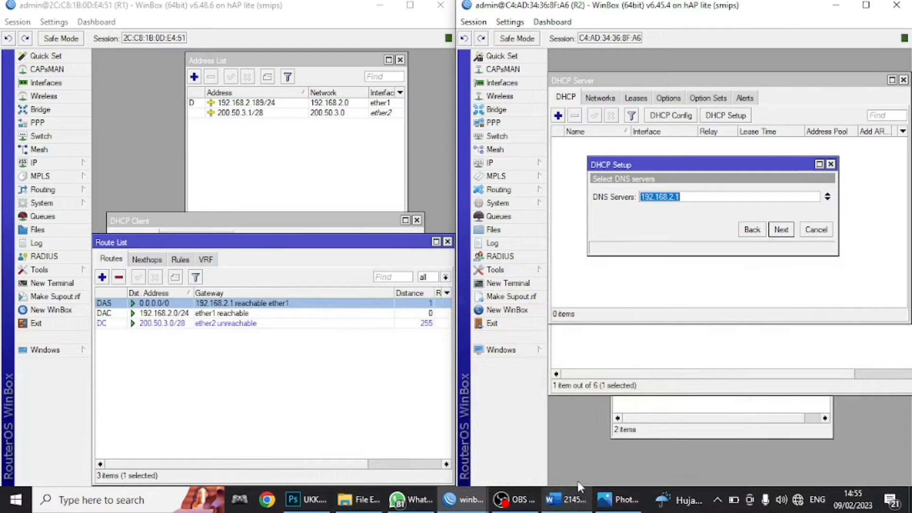
click(674, 196)
double_click(673, 197)
text(8.8.8.8)
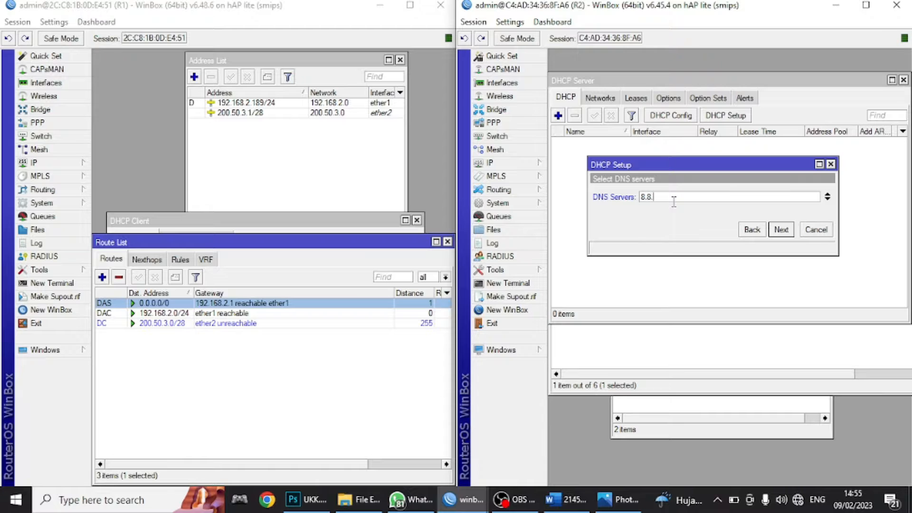
click(829, 200)
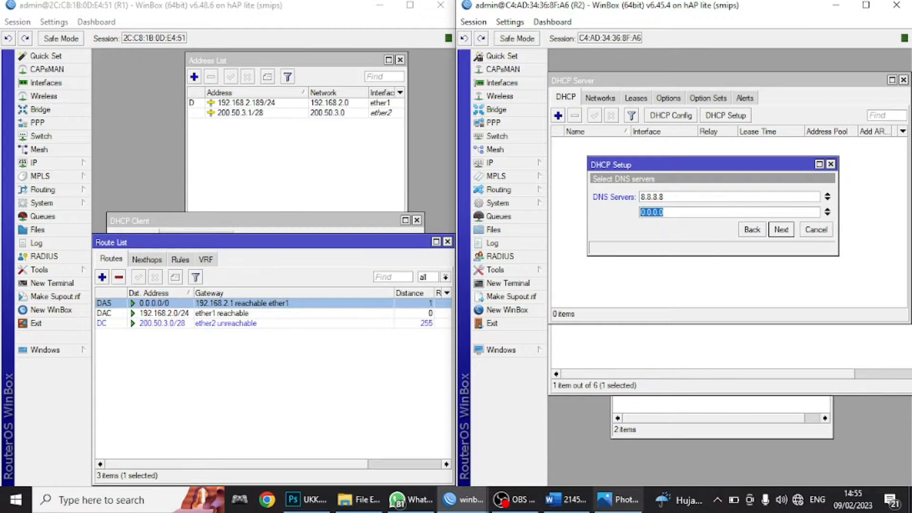
click(566, 499)
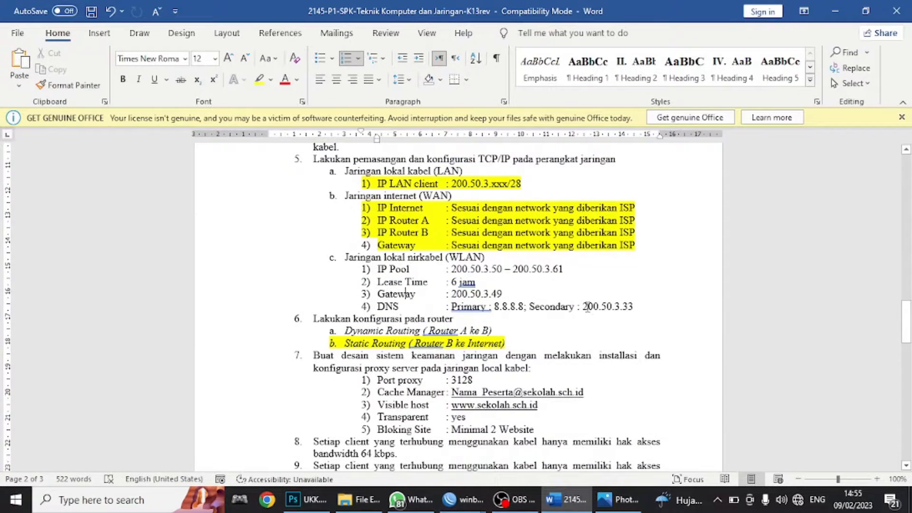
drag(583, 307, 634, 309)
key(ctrl+c)
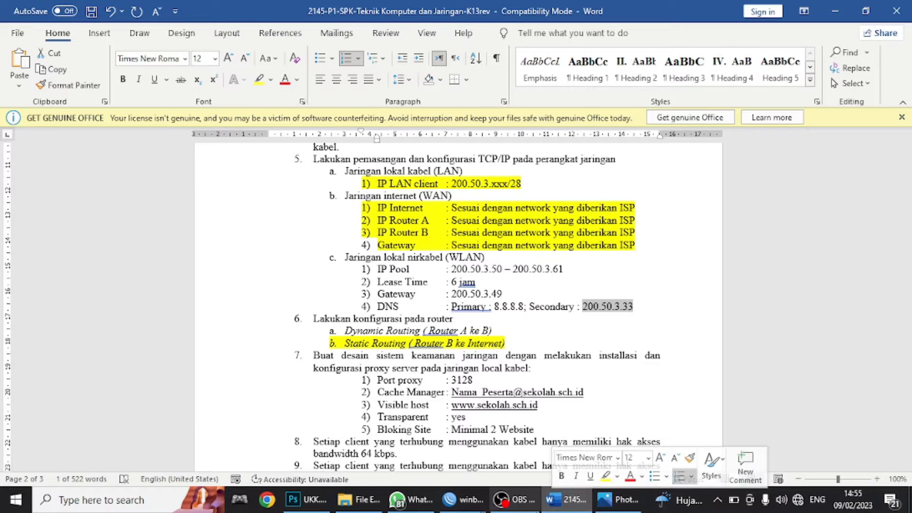
click(463, 500)
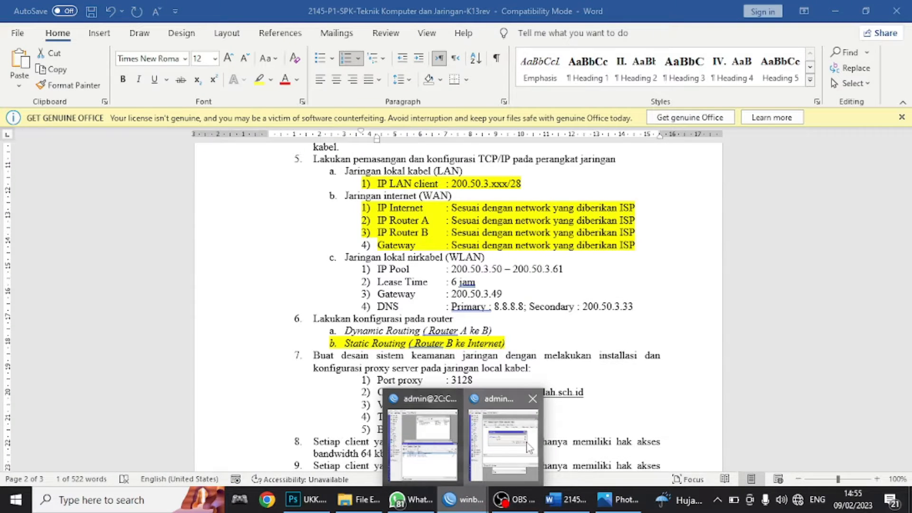
click(529, 447)
click(684, 213)
key(ctrl+a)
key(ctrl+v)
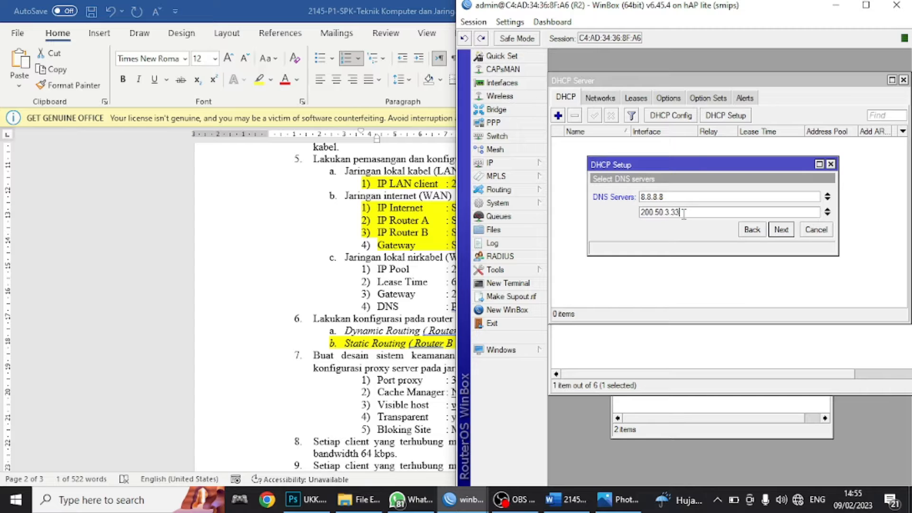
click(782, 230)
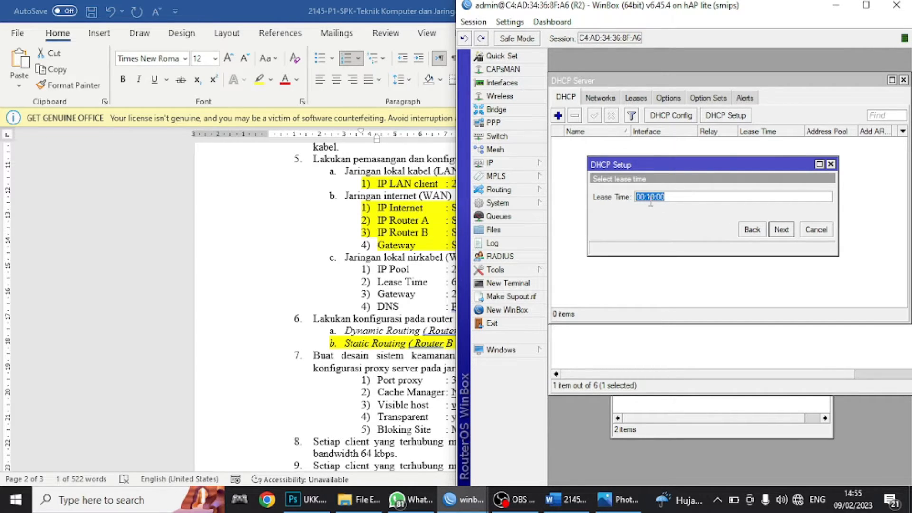
- Set the lease time to 06:00:00 and finish the DHCP setup
click(641, 196)
key(BackSpace)
text(6)
key(Right)
key(Right)
key(BackSpace)
text(0)
click(782, 231)
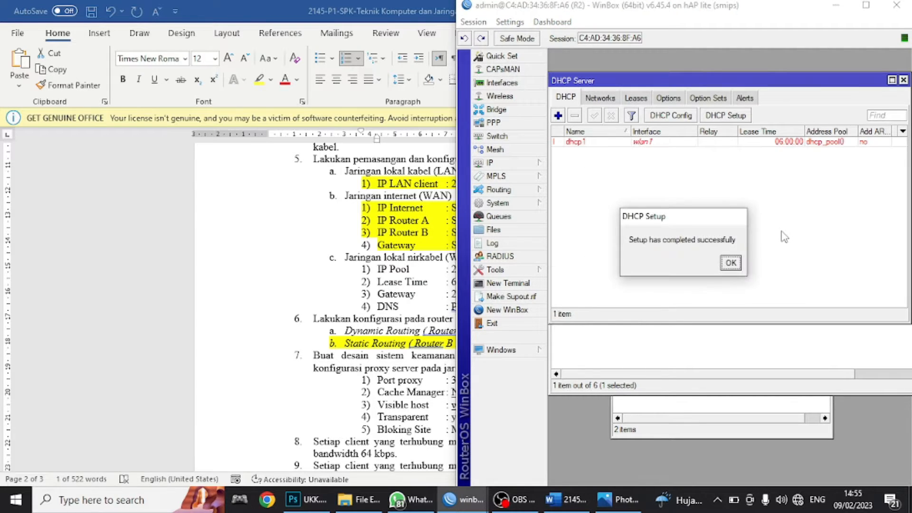
click(733, 264)
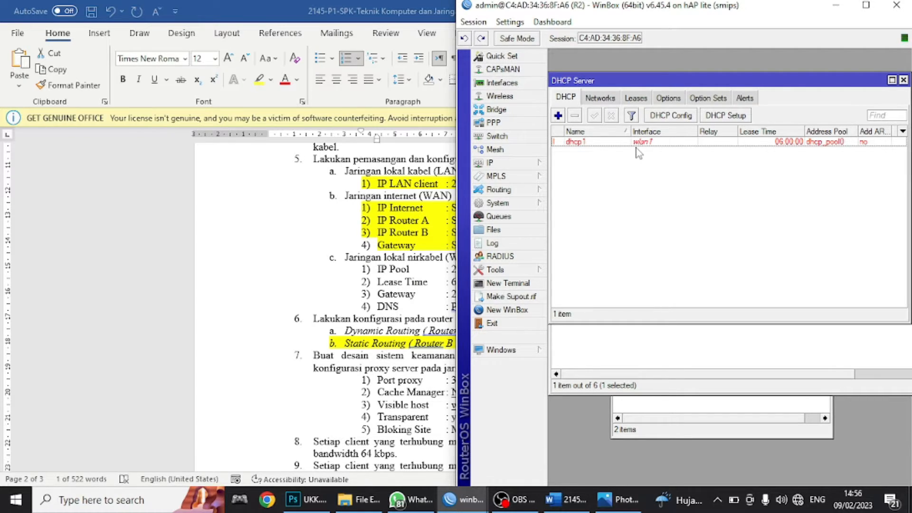
- Highlight the IP Pool, Lease Time, Gateway and DNS lines in yellow, then return to WinBox
click(567, 499)
drag(639, 307, 318, 270)
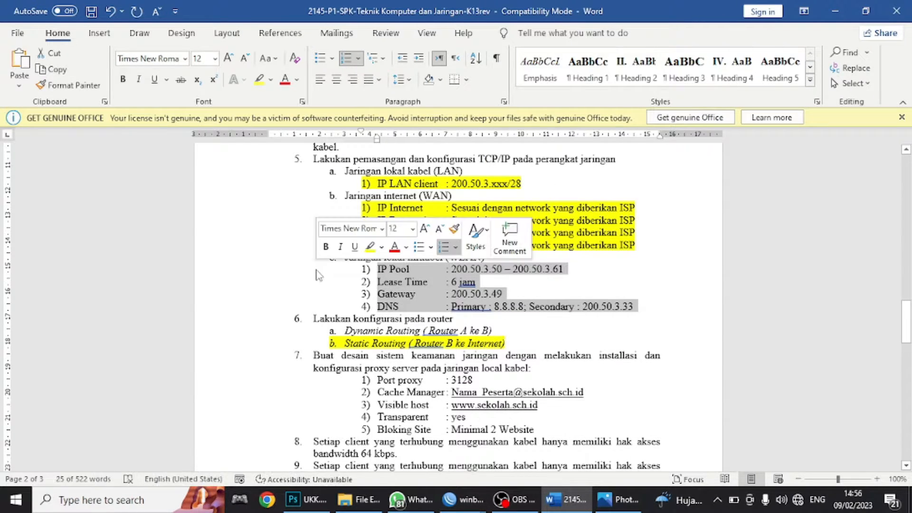
click(267, 83)
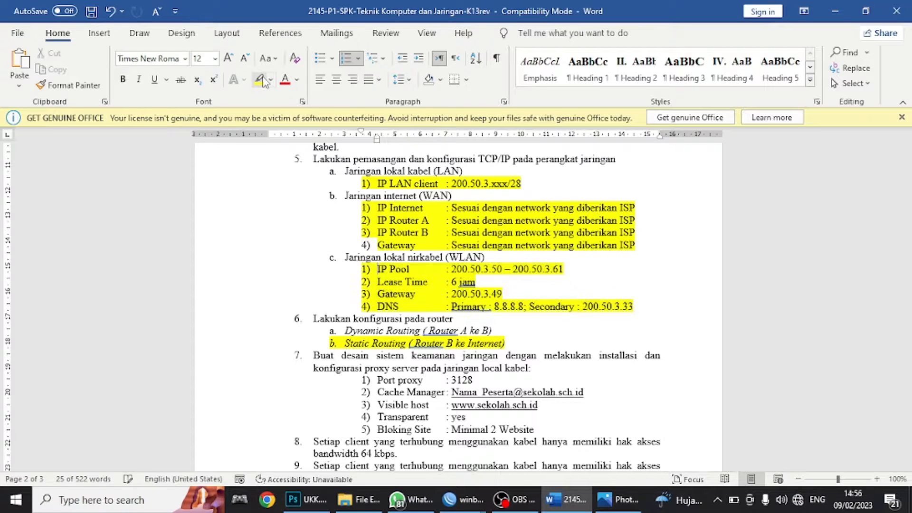
click(543, 455)
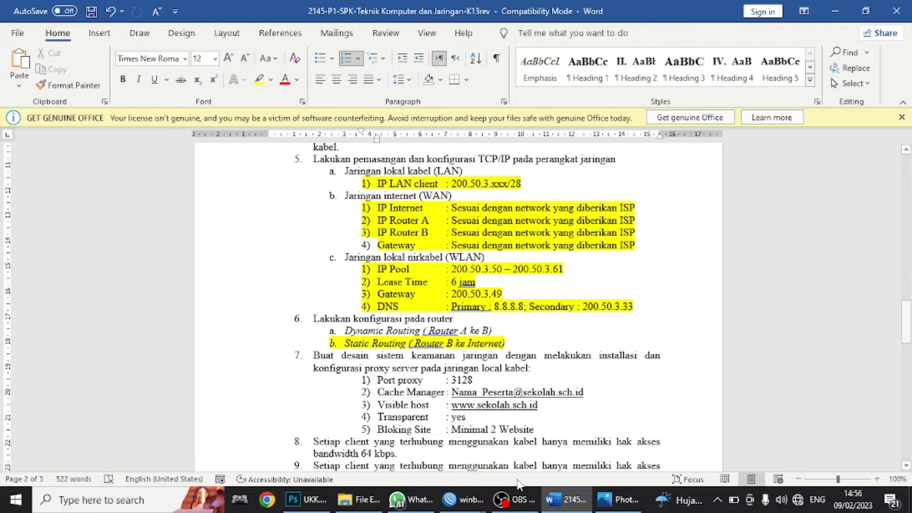
click(458, 499)
- Open R1's Firewall NAT list and close the Route List window
click(457, 452)
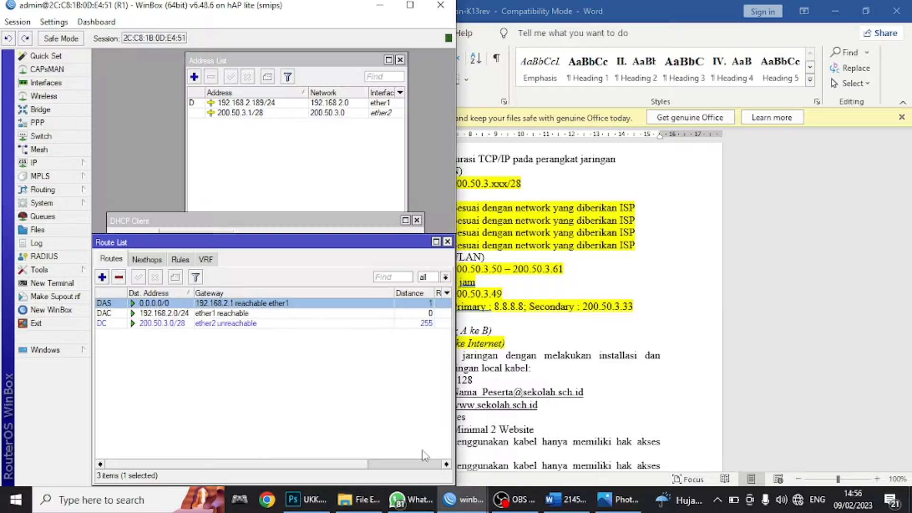
click(47, 167)
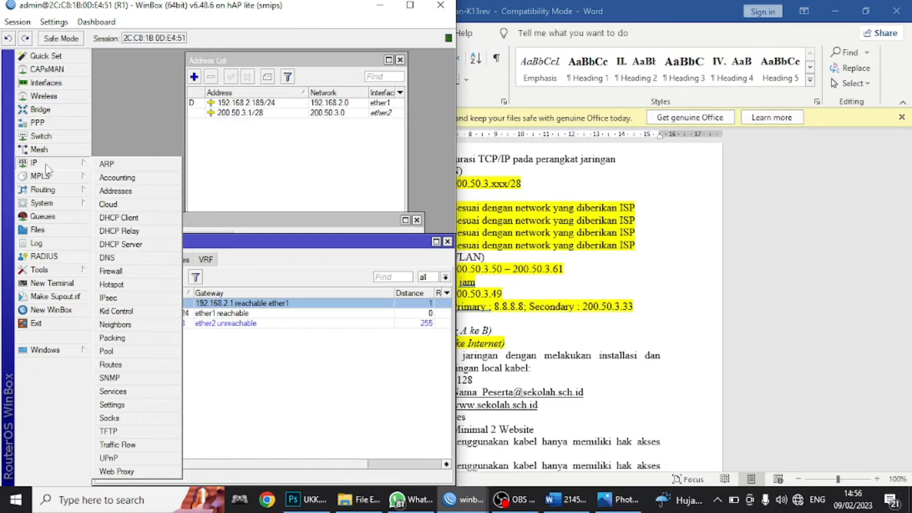
click(118, 271)
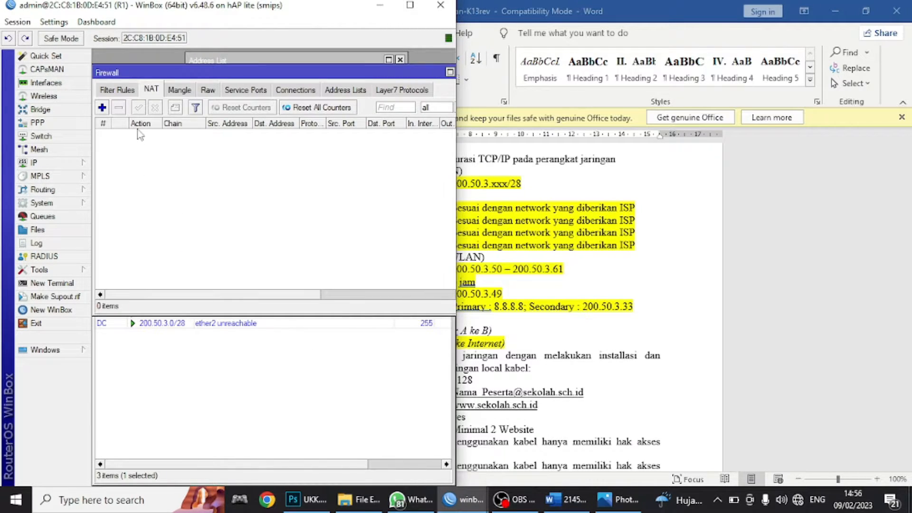
click(189, 382)
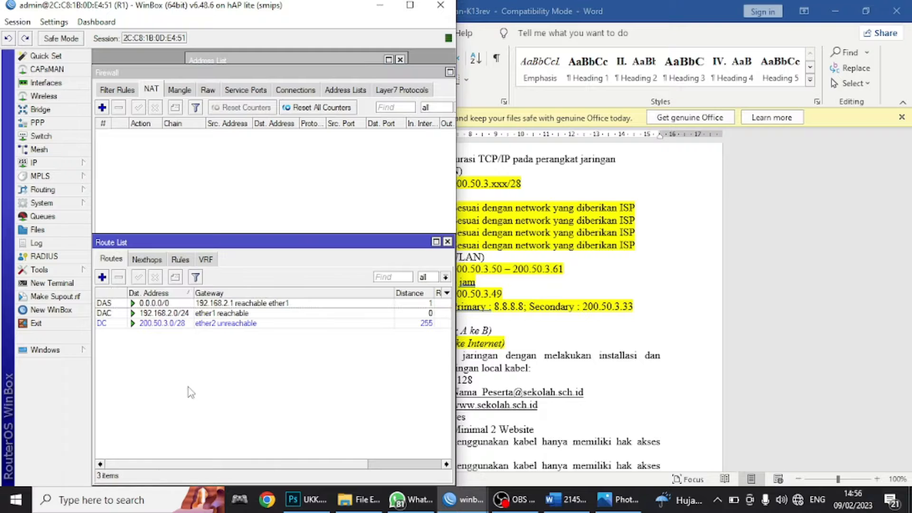
click(447, 242)
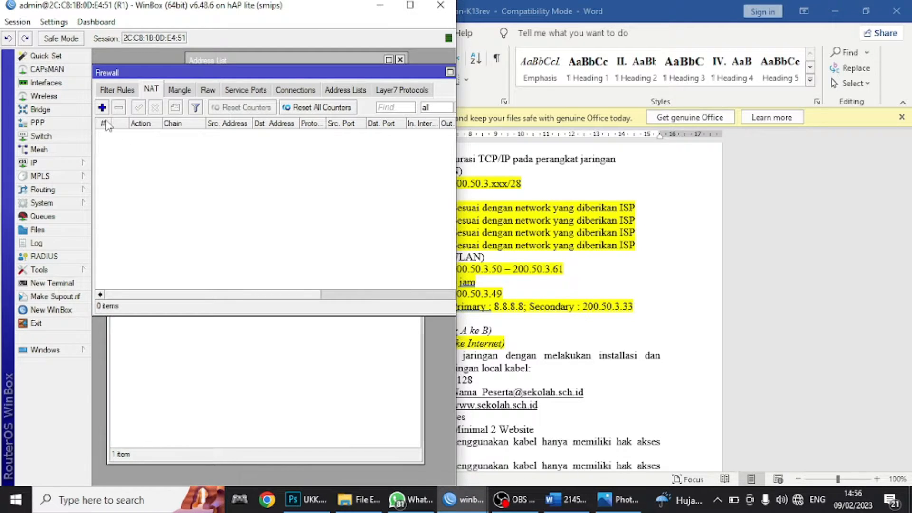
- Add a srcnat NAT rule on R1 with Out. Interface ether1 and action masquerade
click(102, 107)
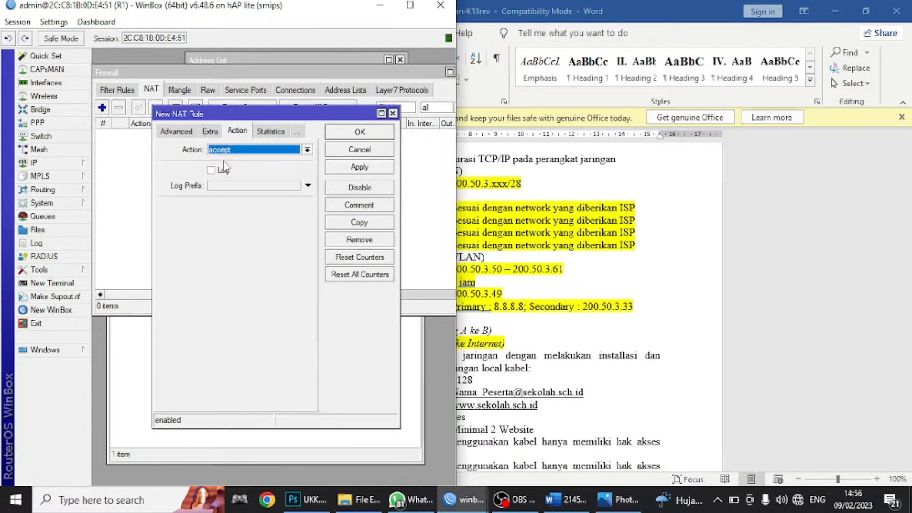
click(182, 137)
click(182, 137)
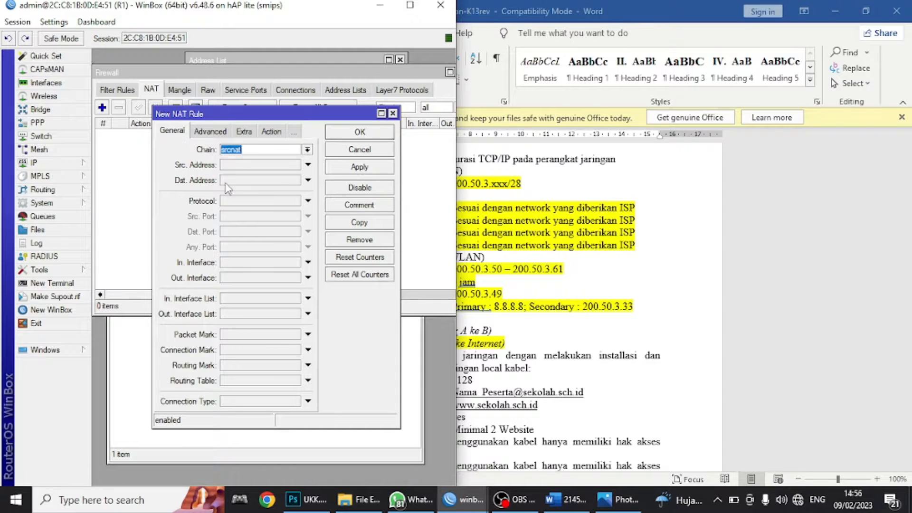
click(245, 283)
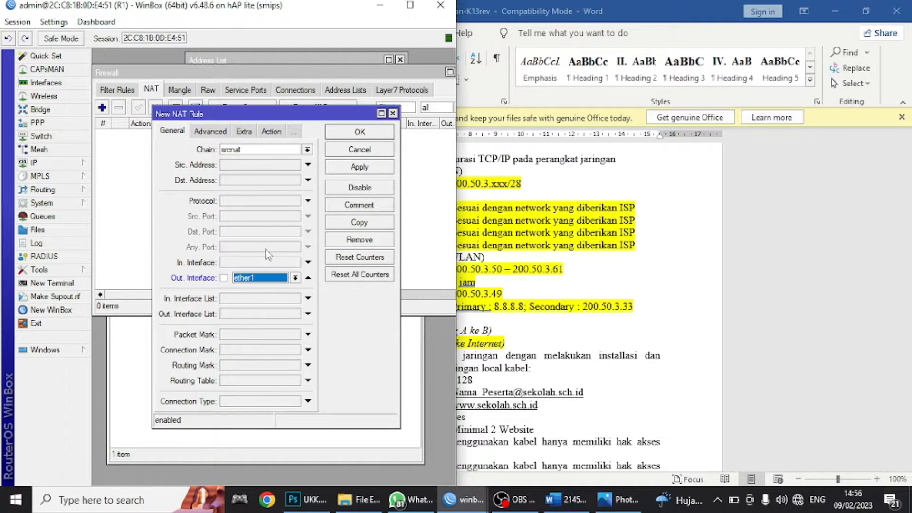
click(271, 132)
click(239, 151)
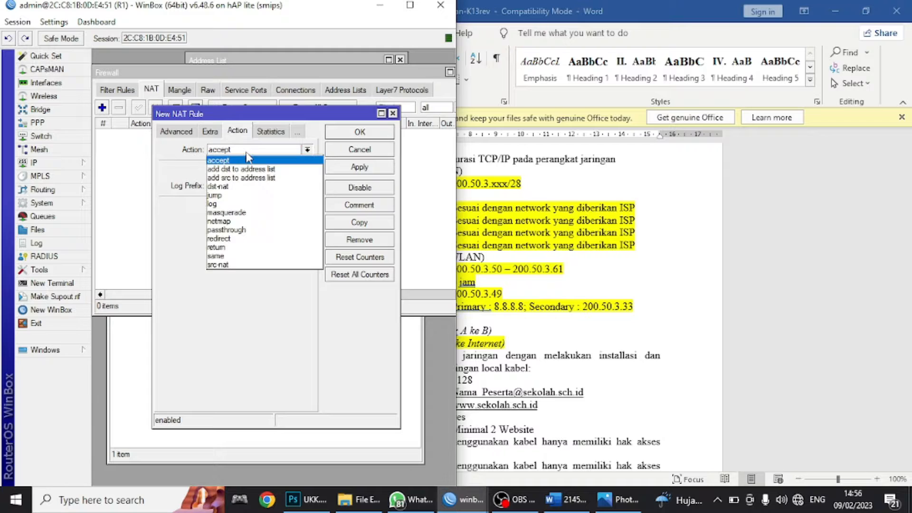
click(250, 220)
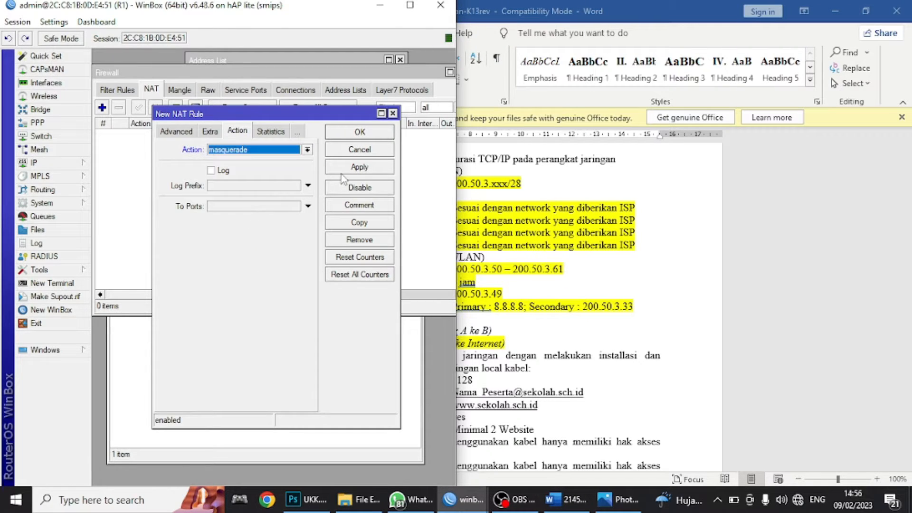
click(360, 132)
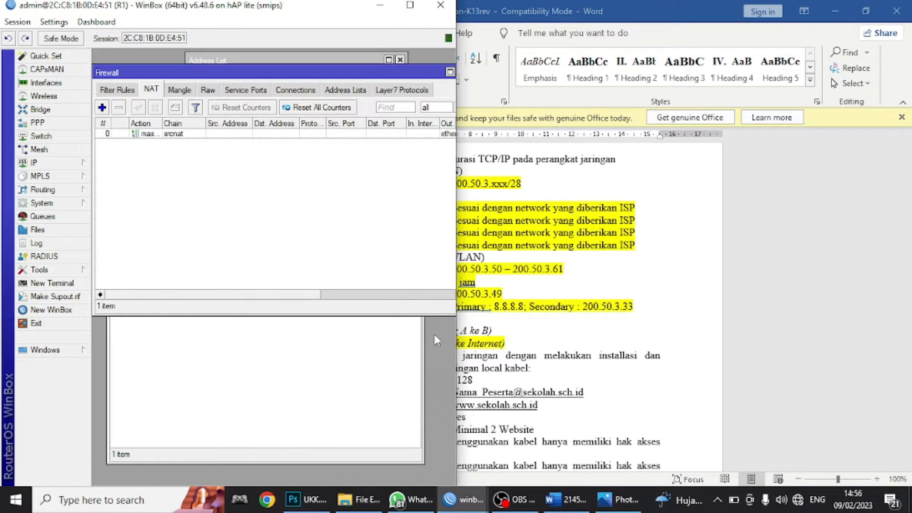
- On R2, open Firewall NAT and start a new srcnat rule
mouse_move(442, 499)
click(506, 447)
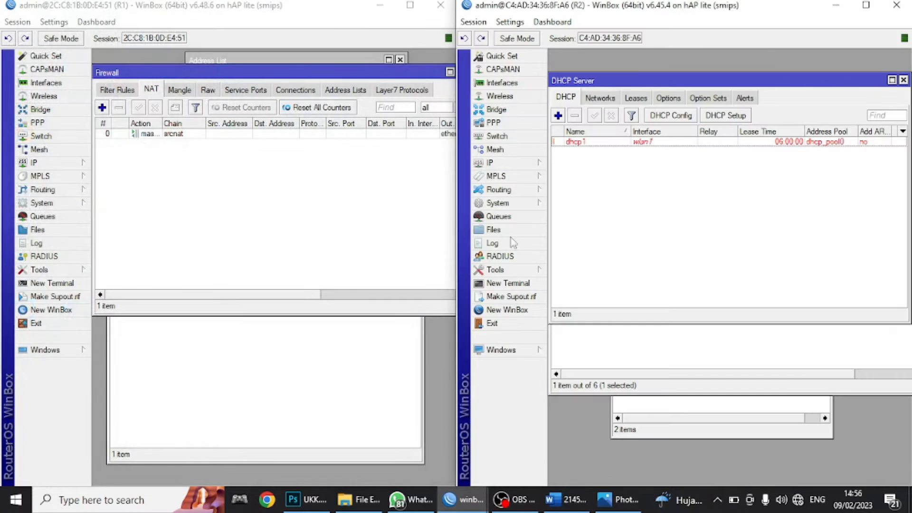
click(496, 162)
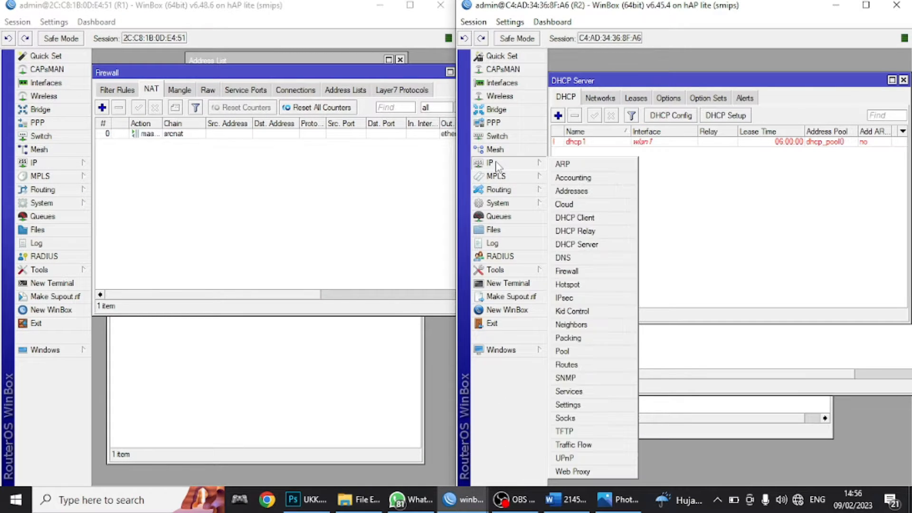
click(598, 269)
click(558, 92)
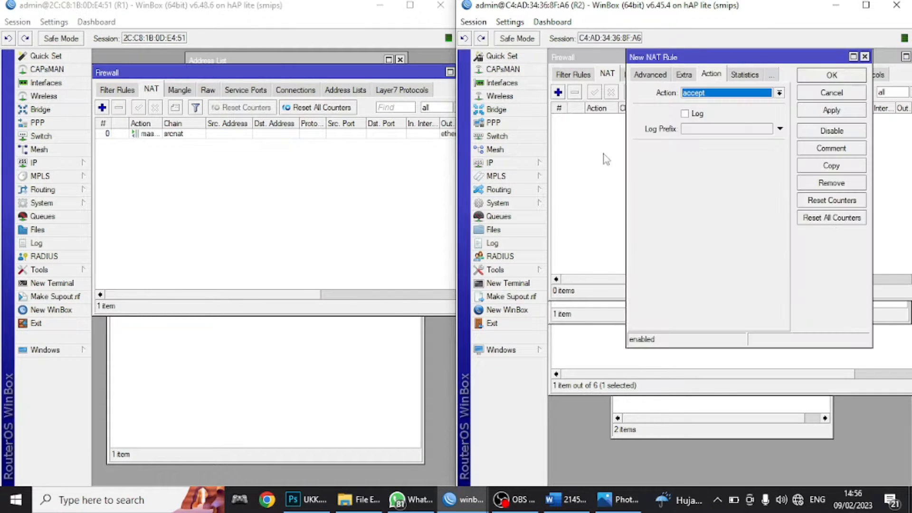
click(641, 75)
click(644, 74)
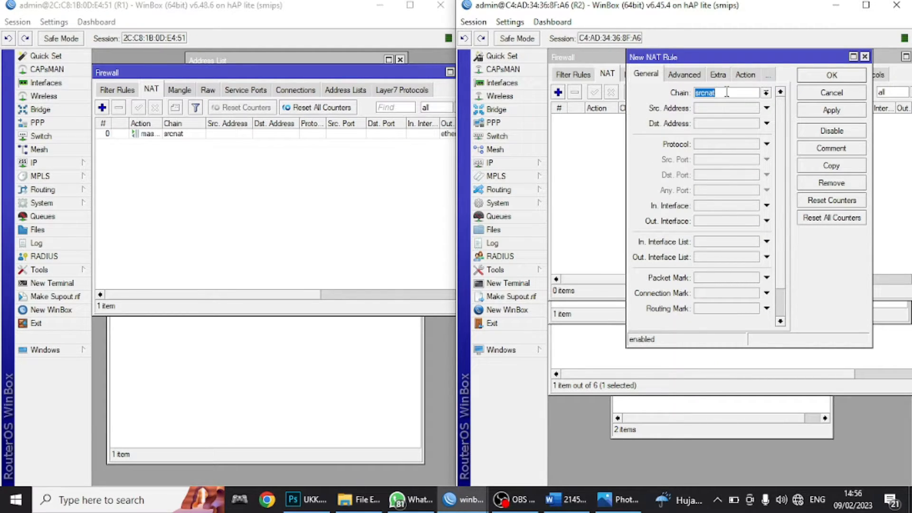
- Set the rule's Out. Interface to ether1 and action to masquerade, then apply and save
click(767, 221)
click(754, 221)
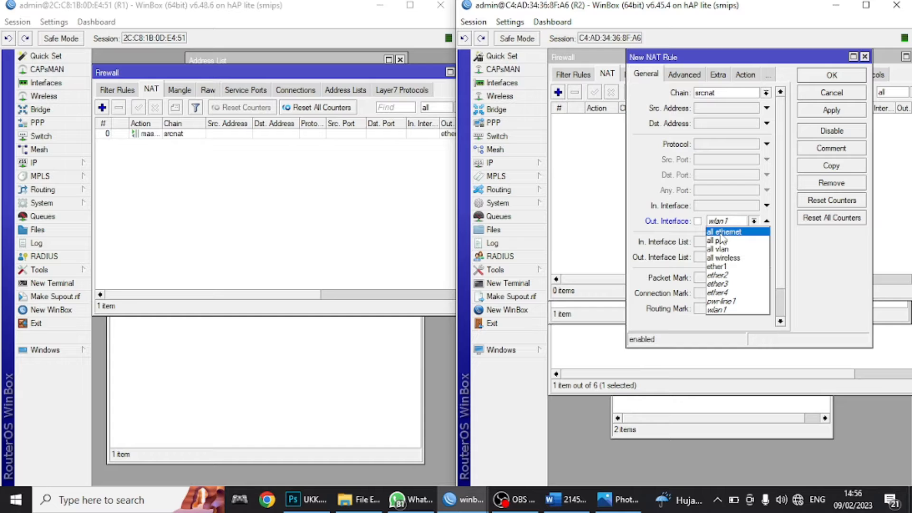
click(736, 267)
click(745, 75)
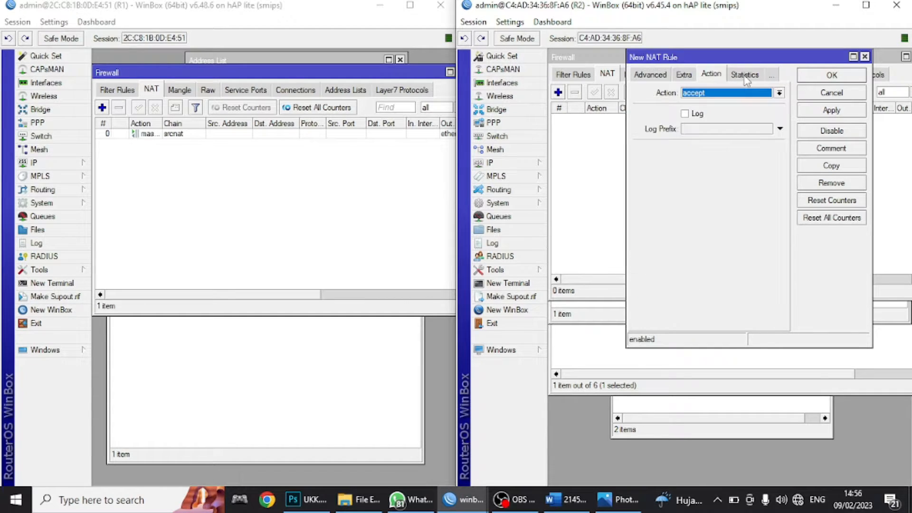
click(698, 97)
click(730, 152)
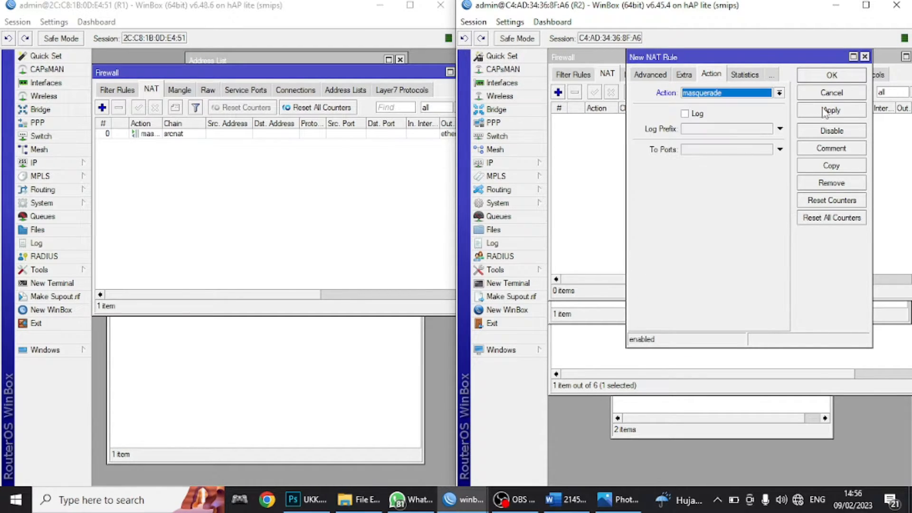
click(827, 111)
click(831, 79)
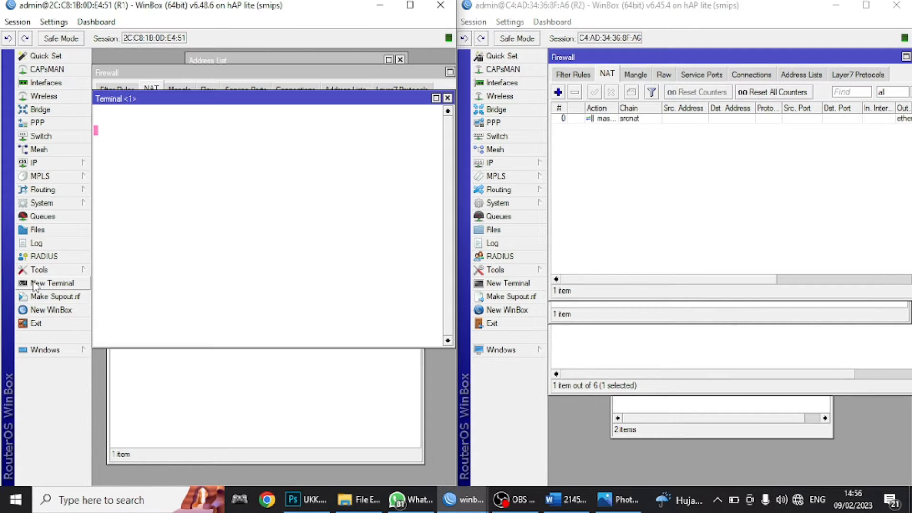
- Ping 8.8.8.8 from R1's terminal, then stop the ping
text(PING )
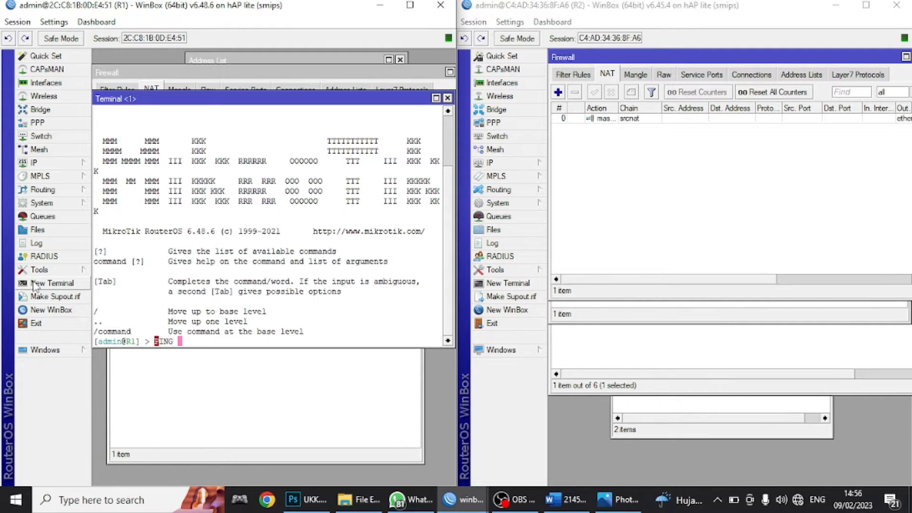
text(8.8)
key(BackSpace)
key(BackSpace)
key(BackSpace)
key(BackSpace)
key(BackSpace)
key(BackSpace)
key(BackSpace)
key(Caps_Lock)
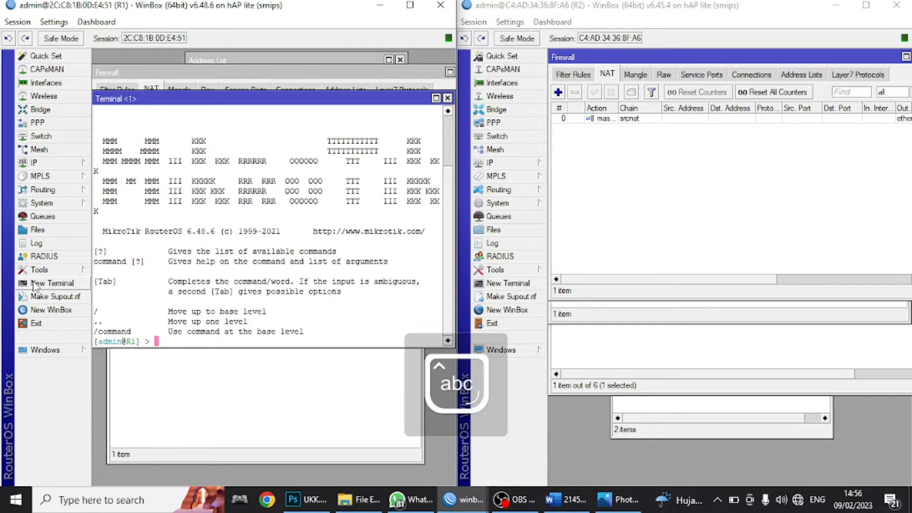
text(ping 8.8.8.8)
key(Return)
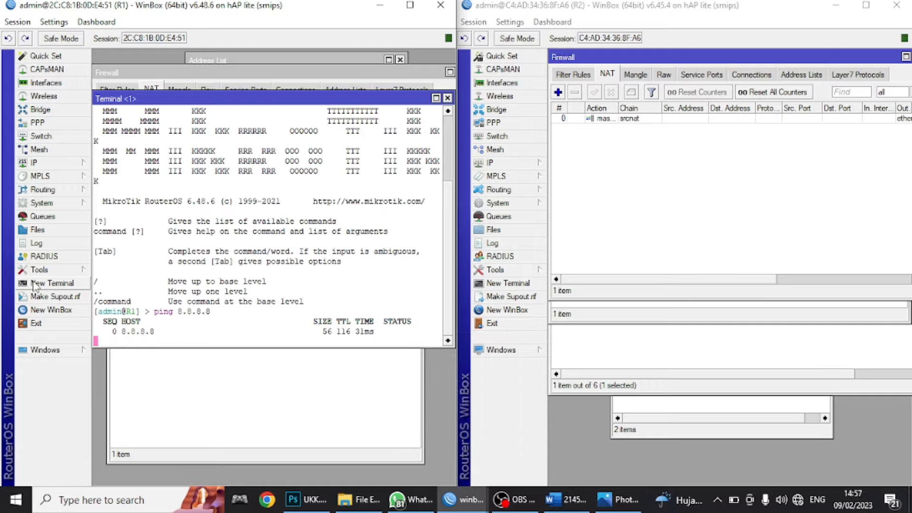
key(ctrl+c)
- Ping 8.8.8.8 from a new terminal on R2, then return to the Word task sheet
click(494, 149)
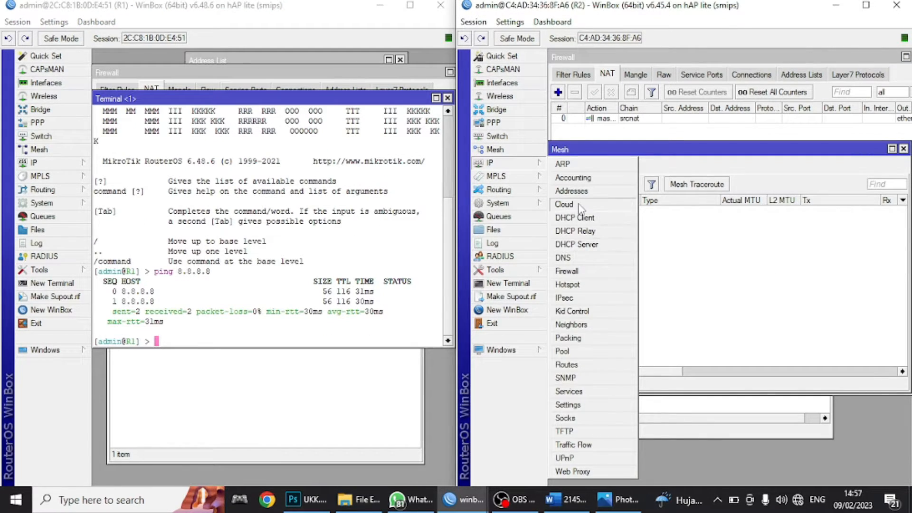
click(522, 284)
text(ping )
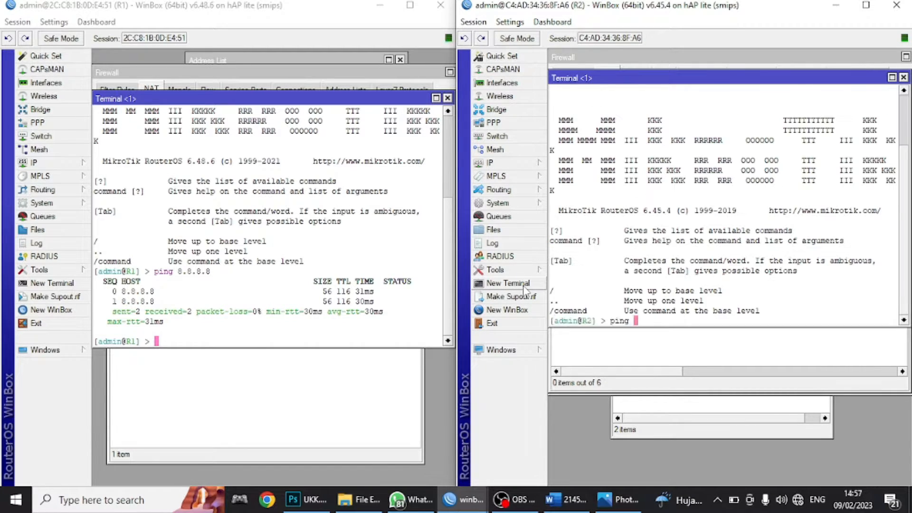
text(8.8.8.8)
key(Return)
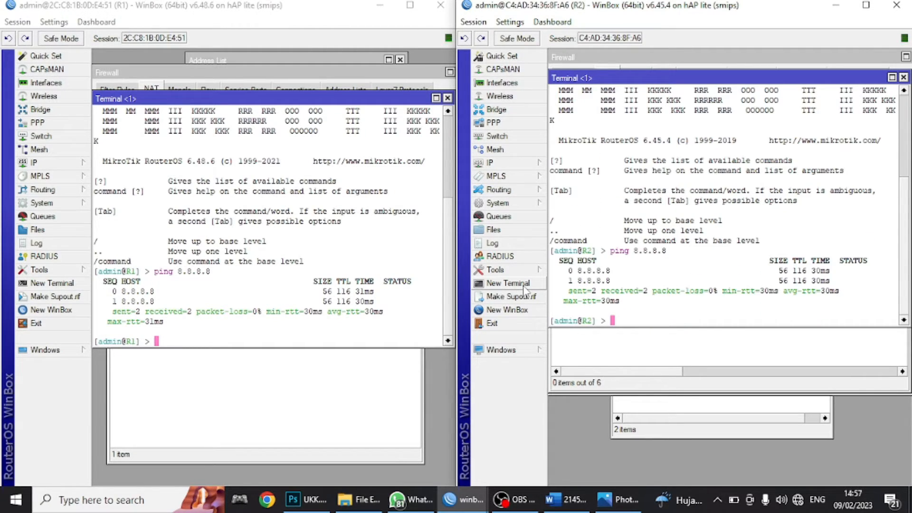
click(566, 499)
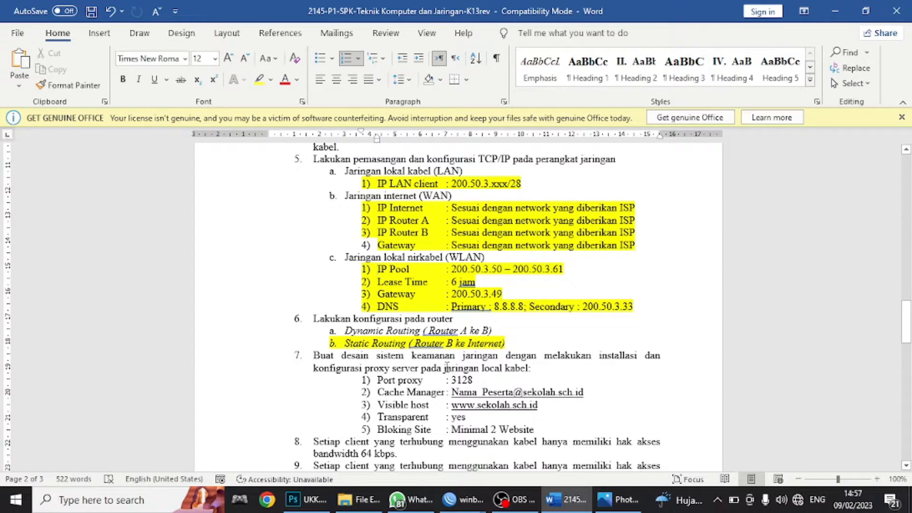
- Scroll through the task sheet's proxy requirements, then bring R1's terminal with the 8.8.8.8 ping back up
drag(445, 368, 527, 368)
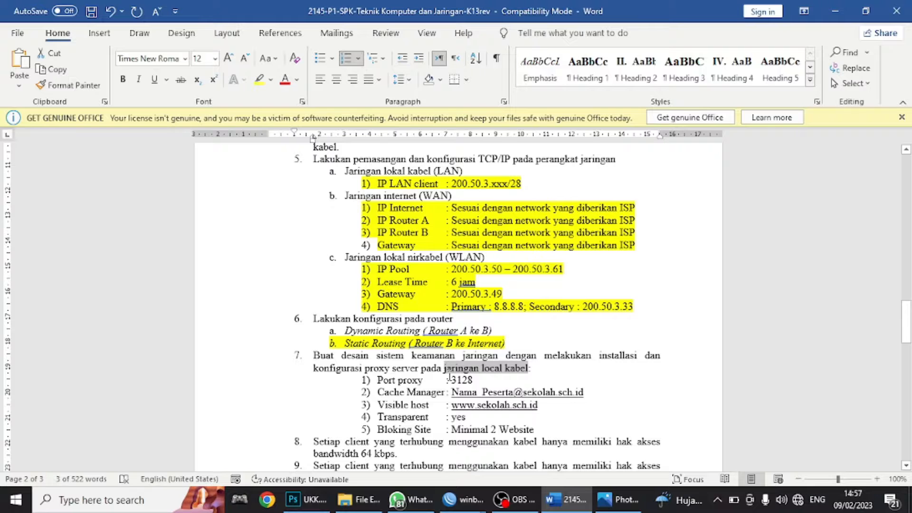
click(618, 499)
click(626, 503)
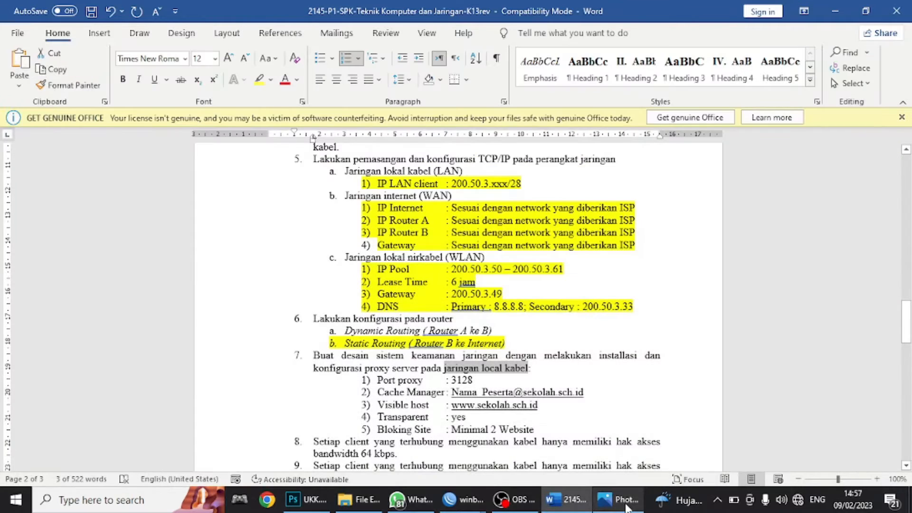
scroll(637, 346, down, 15)
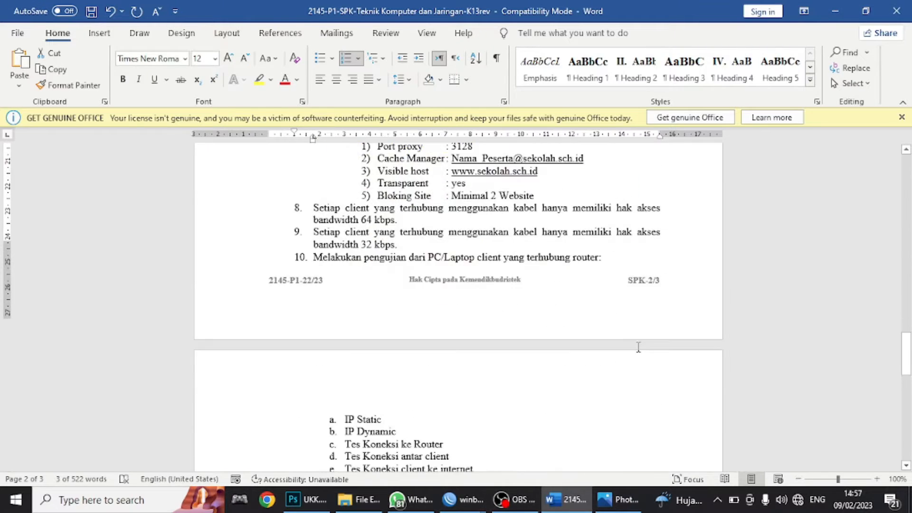
scroll(648, 352, down, 4)
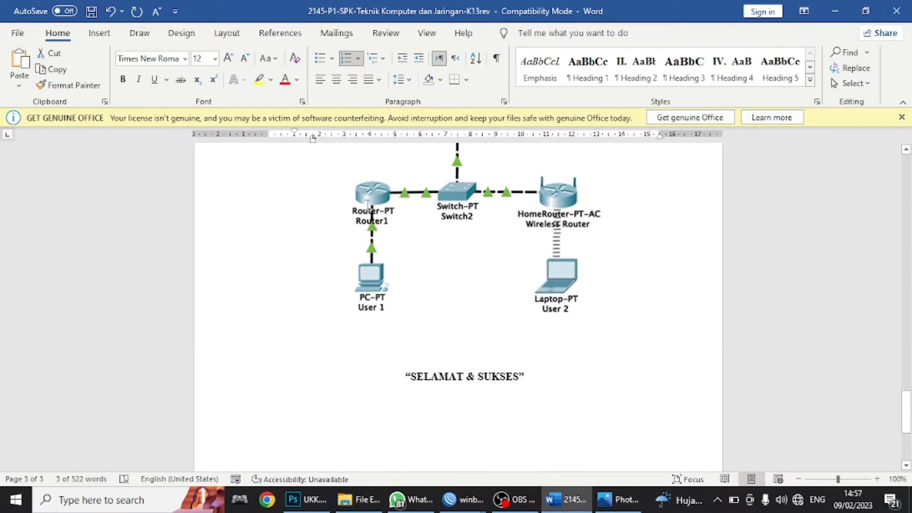
scroll(379, 293, up, 5)
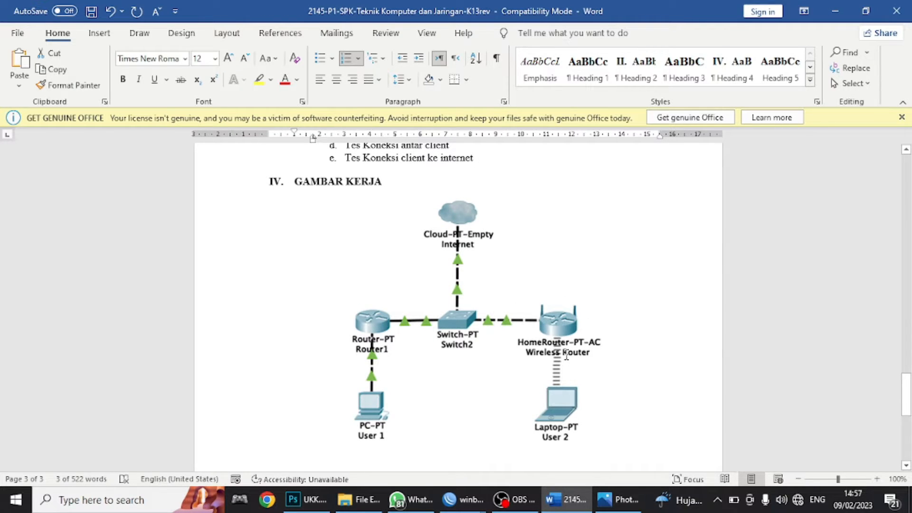
scroll(566, 356, up, 12)
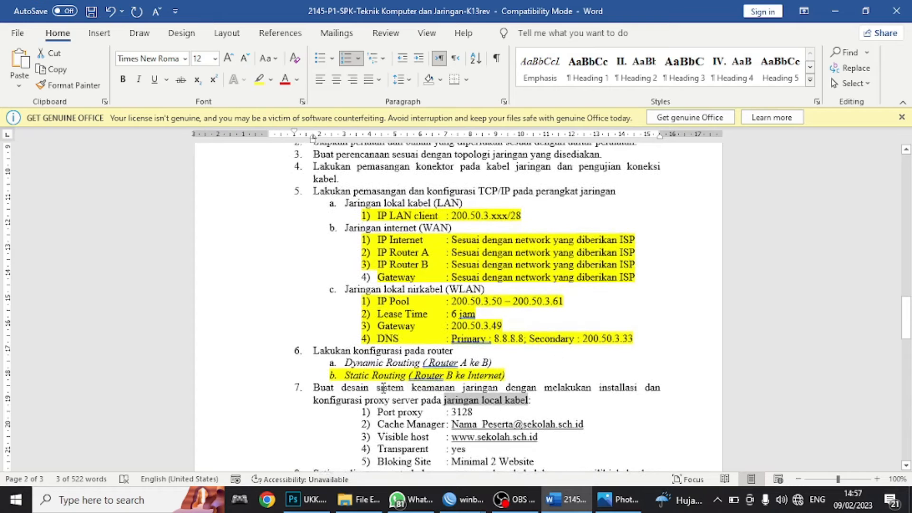
scroll(357, 400, down, 3)
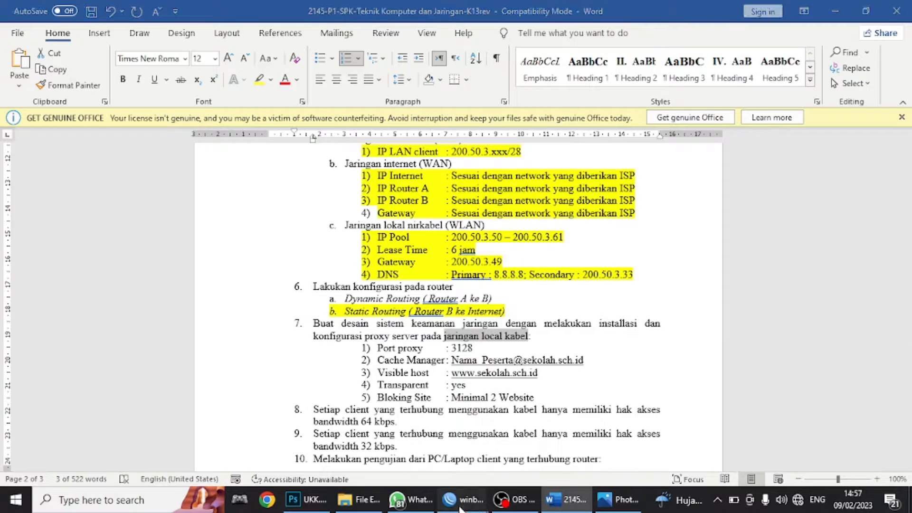
mouse_move(463, 499)
click(430, 466)
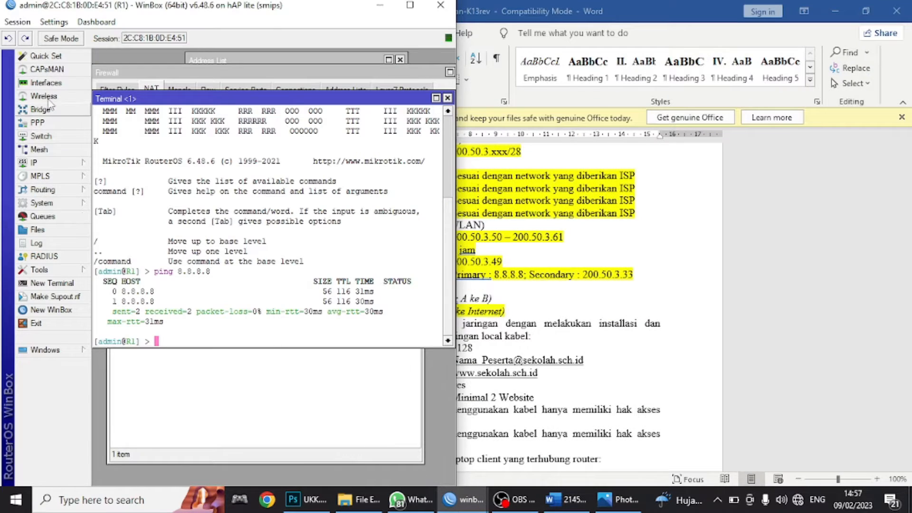
- Maximize WinBox and tick Enabled in R1's IP > Web Proxy settings, then return to the Word sheet
click(410, 4)
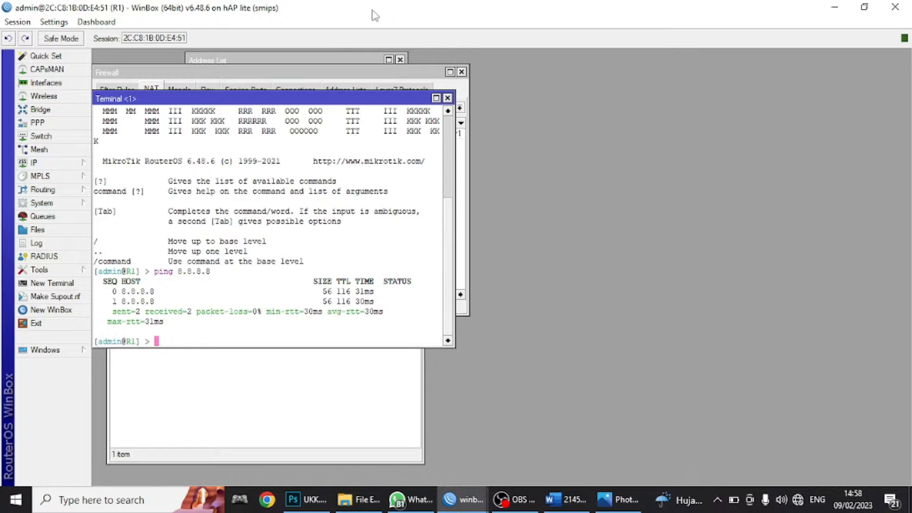
click(36, 164)
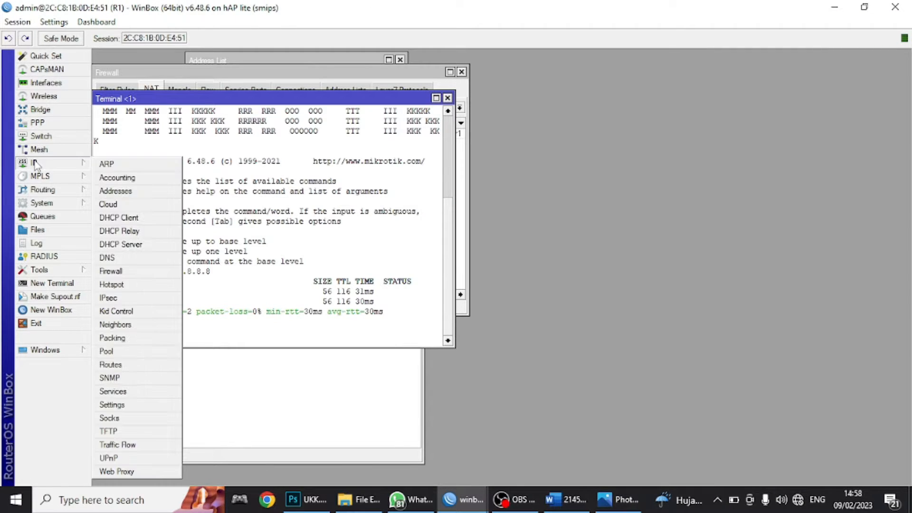
click(109, 472)
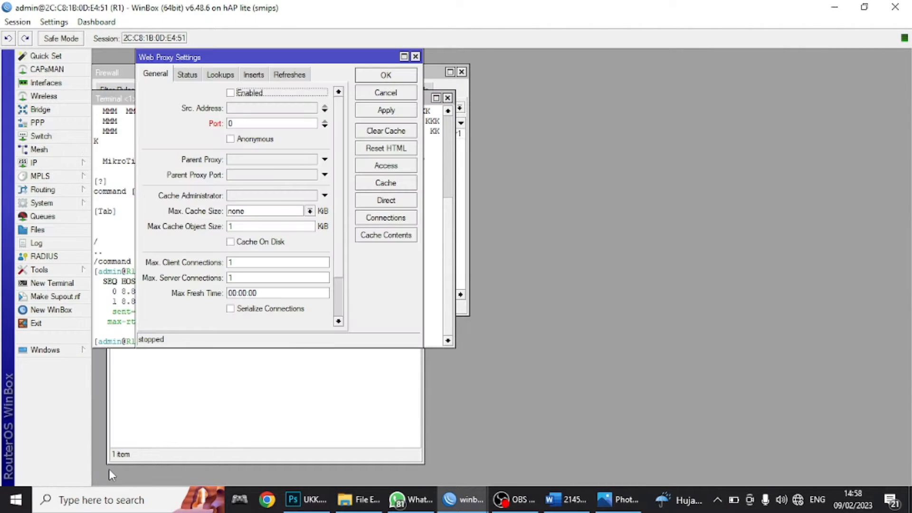
click(230, 93)
click(570, 504)
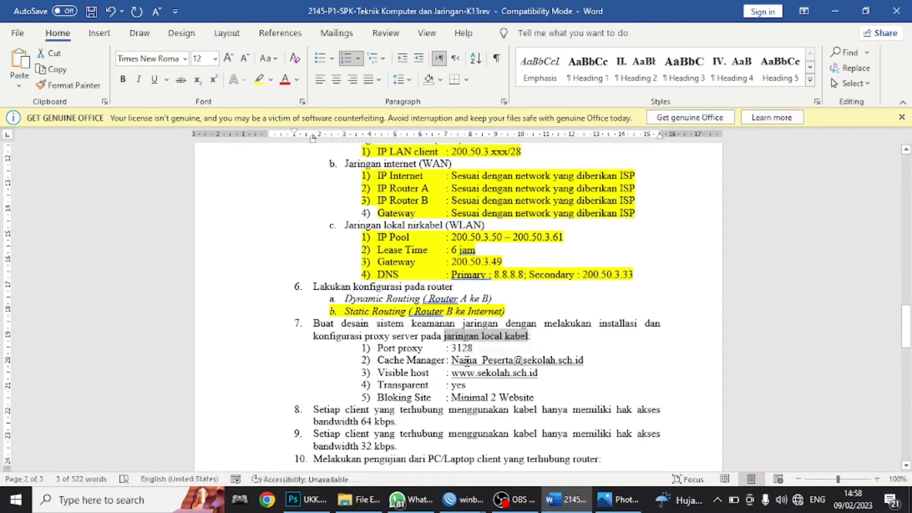
- Place Word and WinBox side by side and change the proxy port from 8080 to 3128
key(super+Right)
click(138, 159)
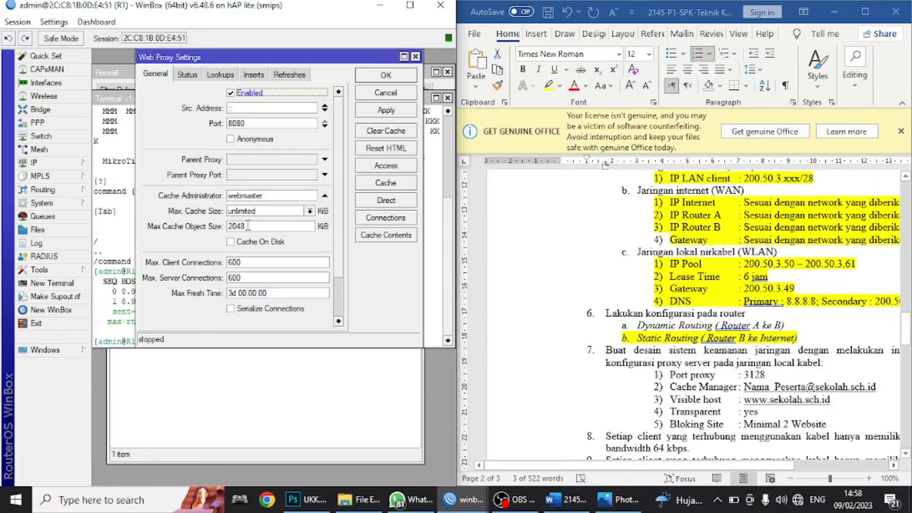
click(750, 381)
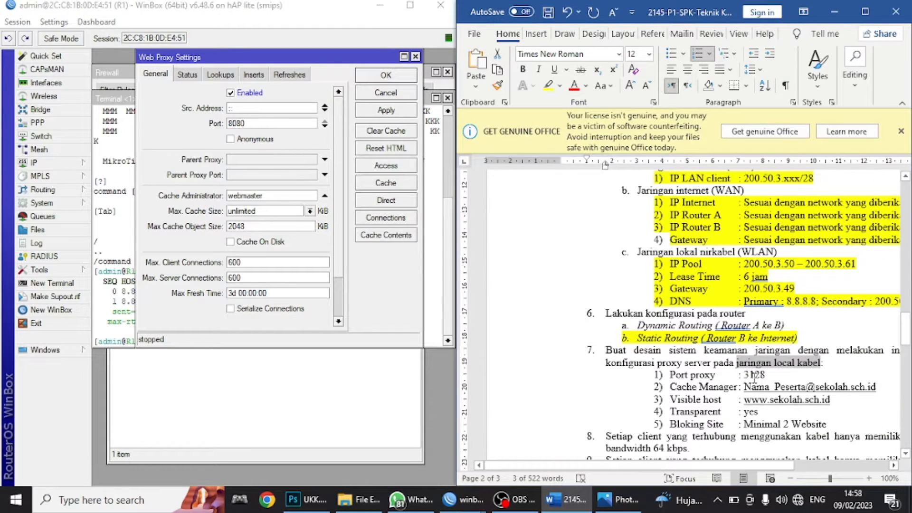
double_click(755, 375)
key(ctrl+c)
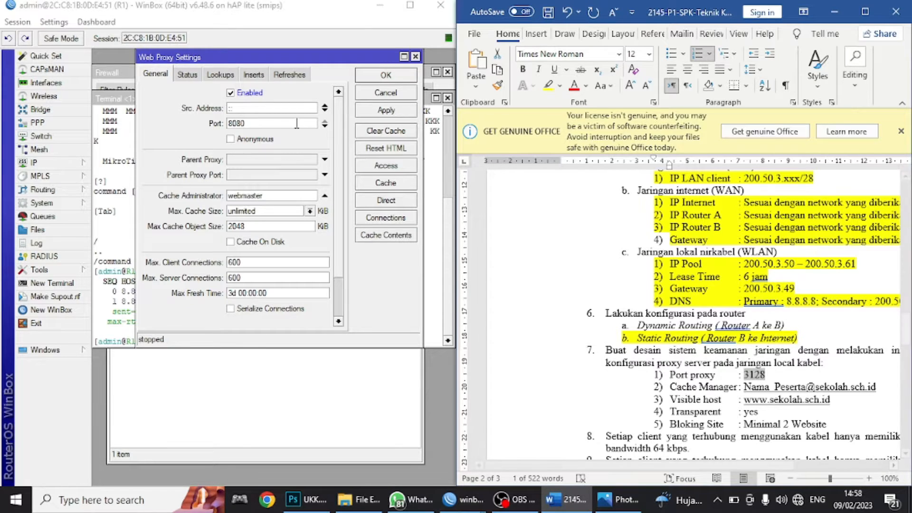
click(237, 123)
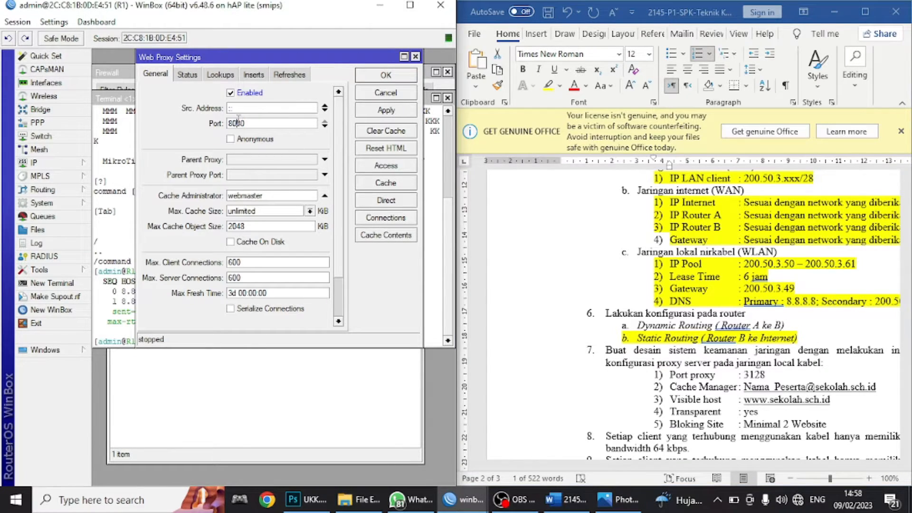
double_click(238, 123)
key(ctrl+v)
- Enter the cache administrator e-mail from the task sheet, enable Cache On Disk, and apply
click(757, 389)
click(758, 388)
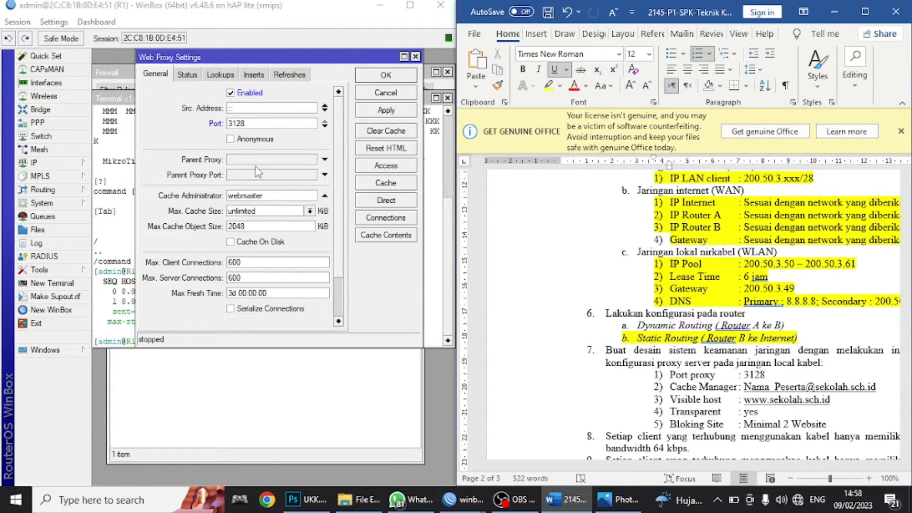
click(255, 199)
double_click(256, 199)
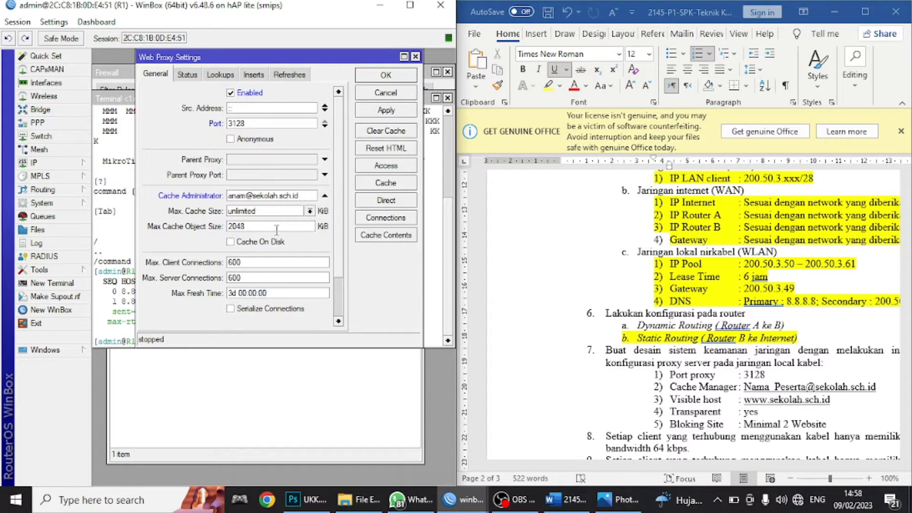
scroll(758, 356, down, 1)
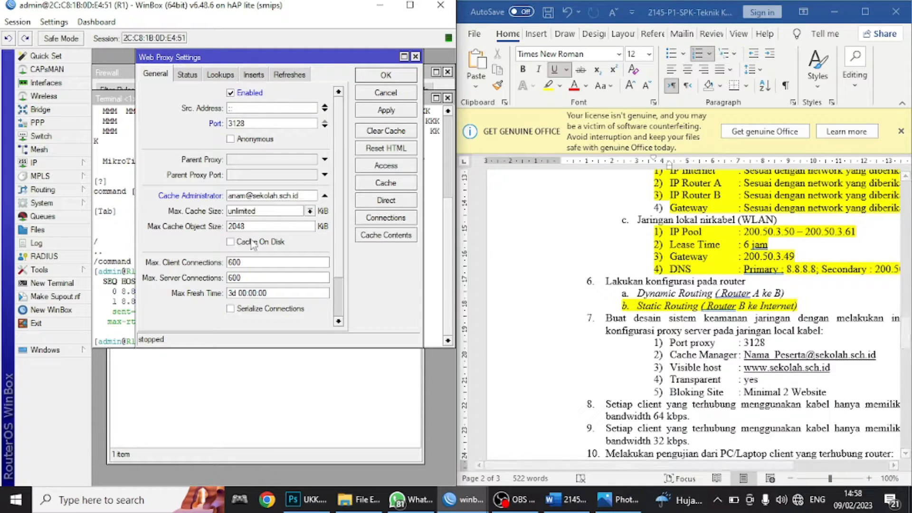
click(231, 242)
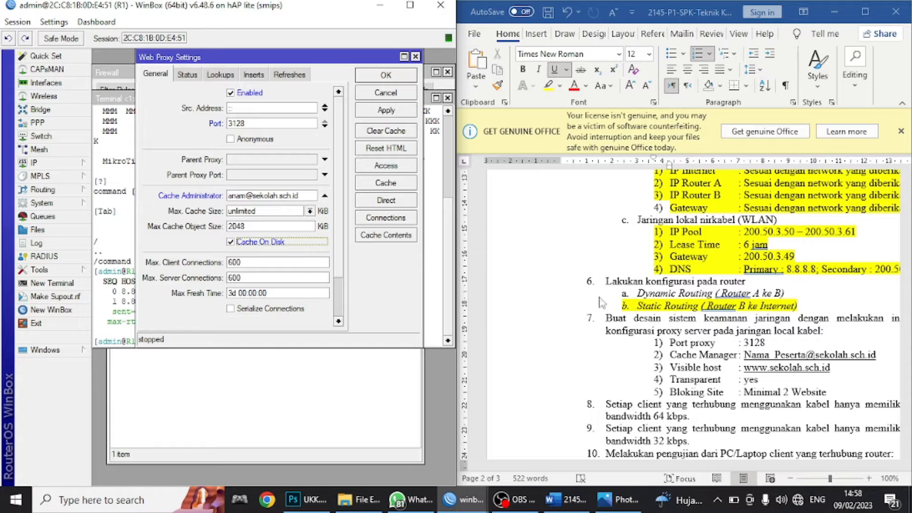
click(384, 110)
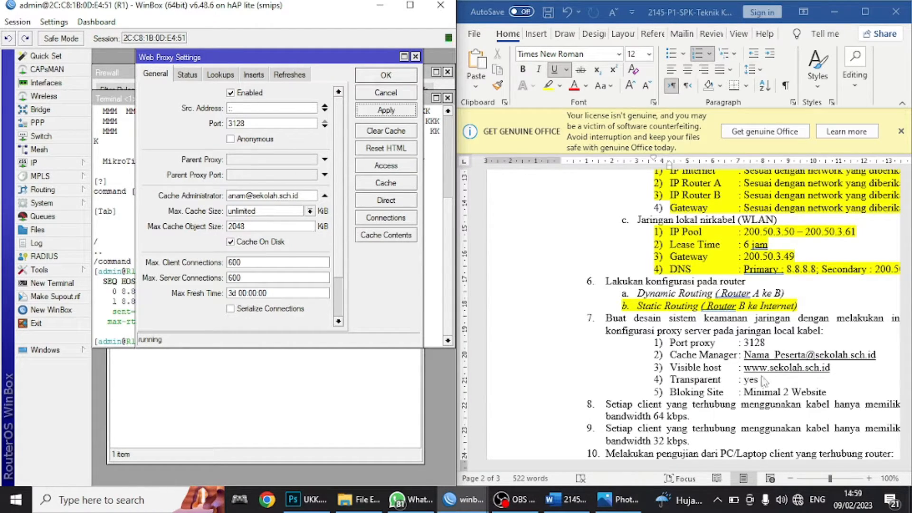
- Add a proxy access rule denying Dst. Host *linux.or.id
click(395, 164)
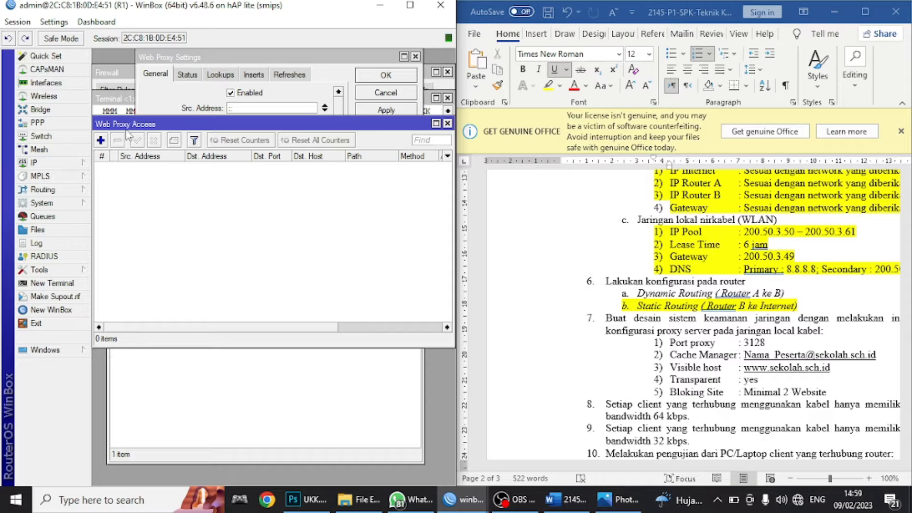
click(102, 139)
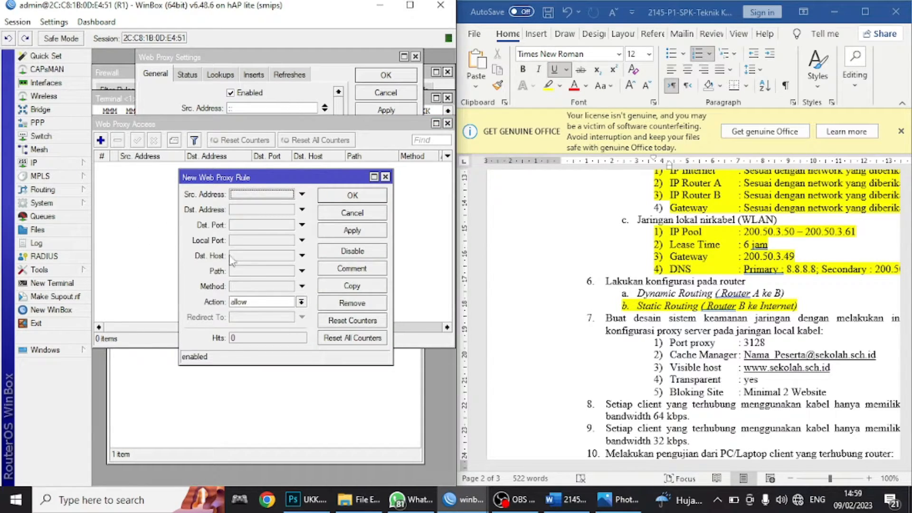
click(246, 257)
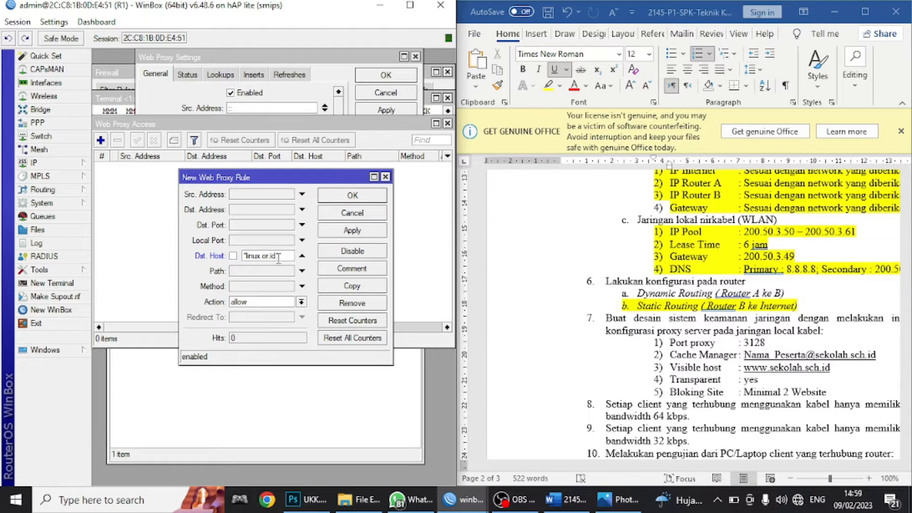
click(257, 302)
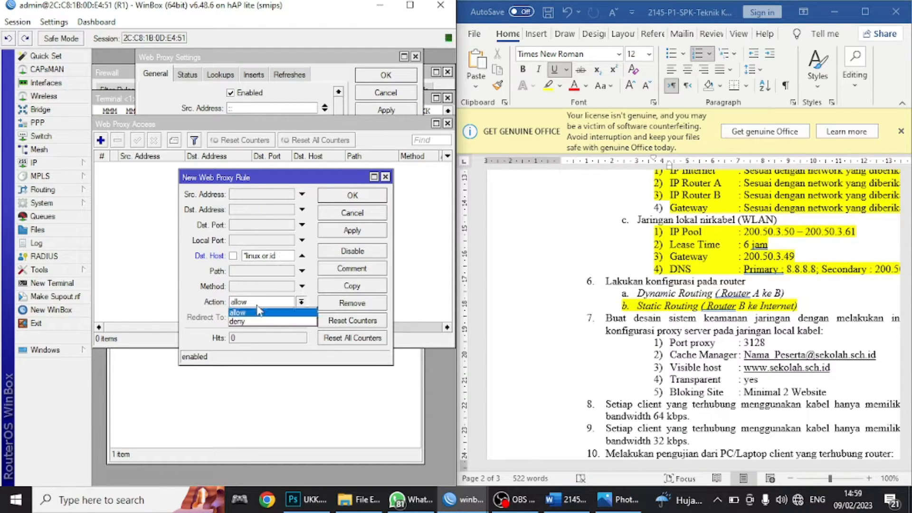
click(261, 322)
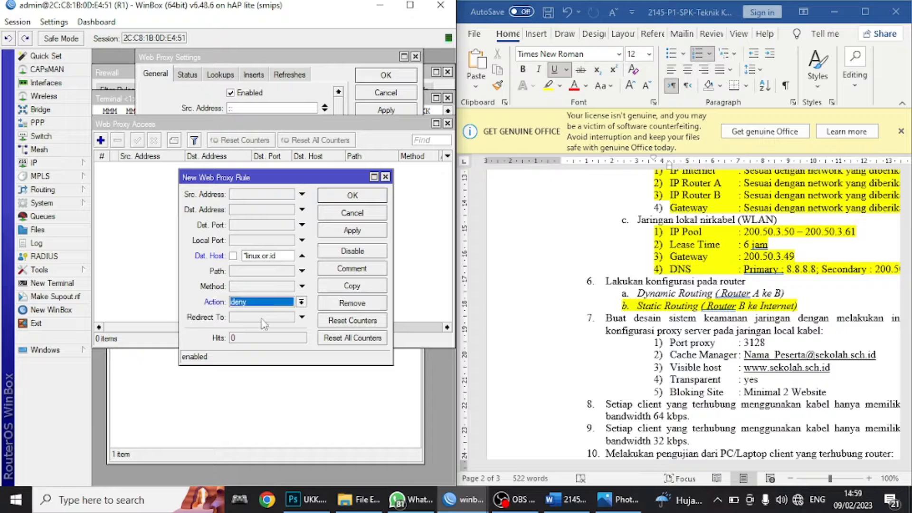
click(349, 232)
click(356, 199)
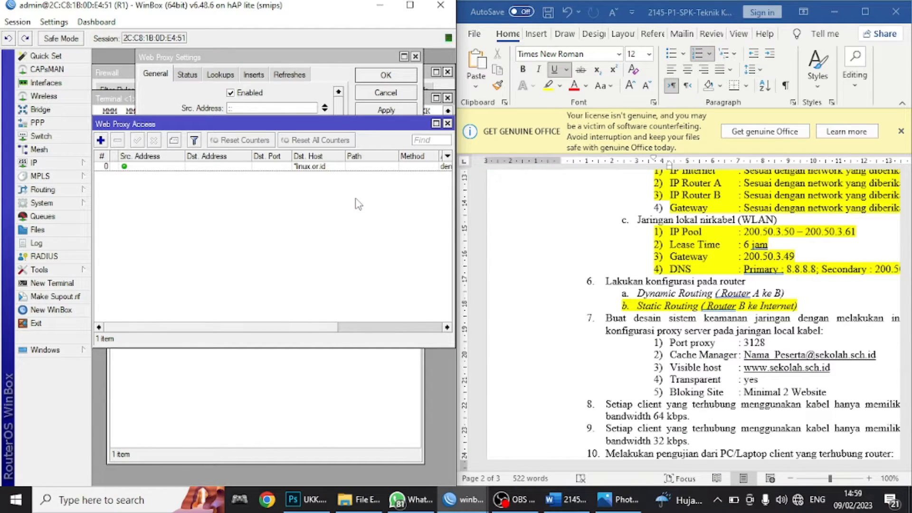
- Add a second proxy access rule denying Dst. Host *lipi.go.id
click(100, 140)
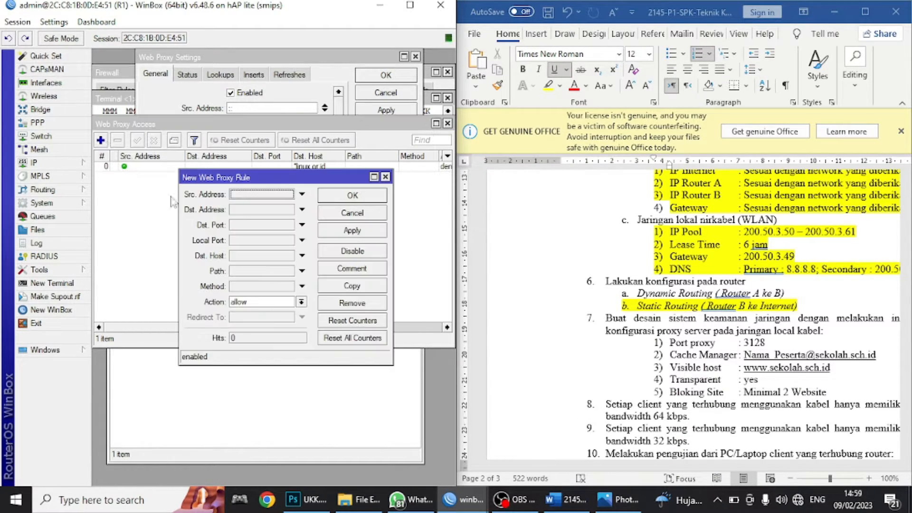
click(250, 256)
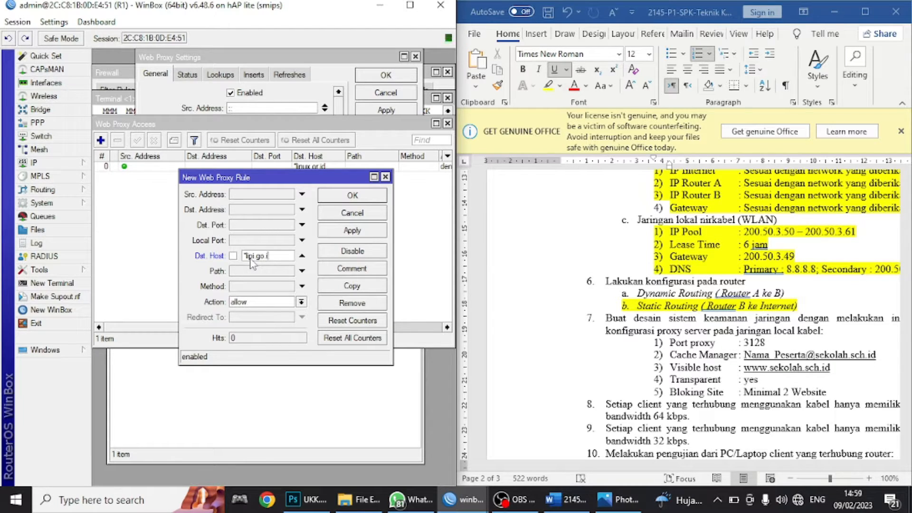
click(240, 302)
click(250, 322)
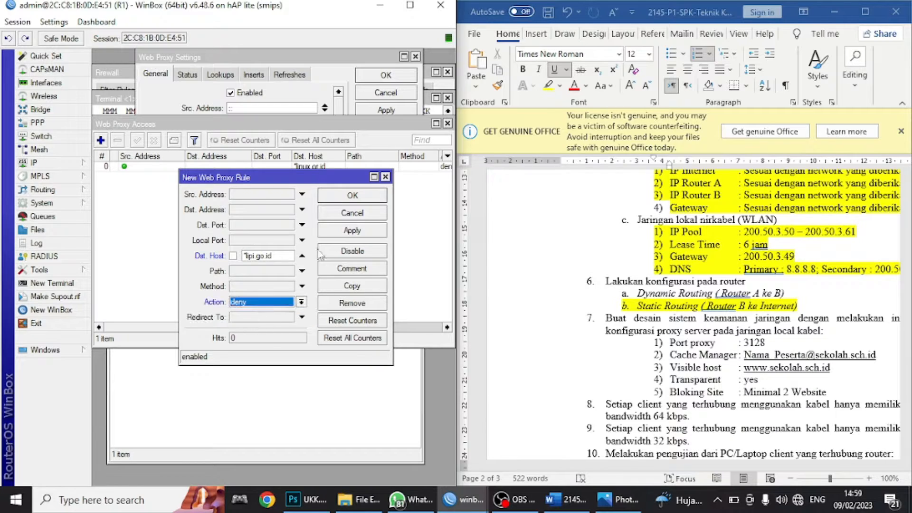
click(345, 236)
click(353, 196)
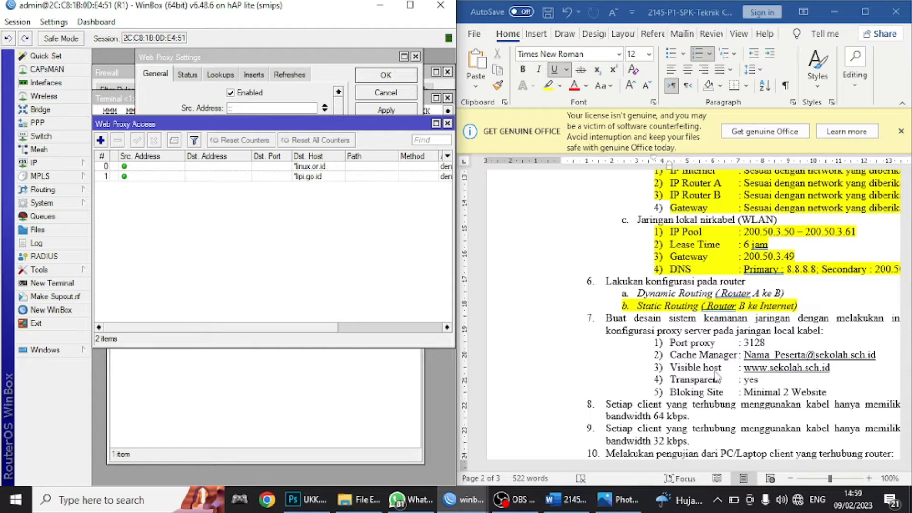
- Maximize WinBox, open IP > Firewall > NAT and start a new NAT rule
click(410, 5)
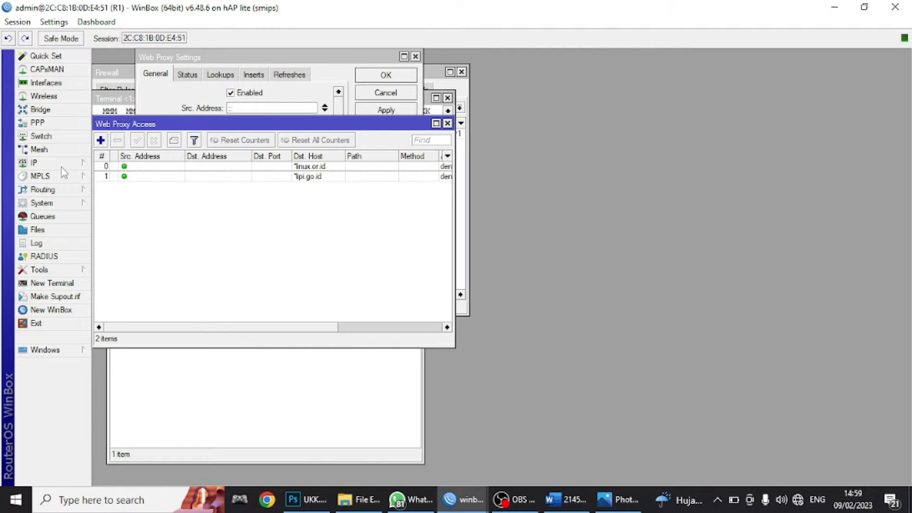
click(47, 167)
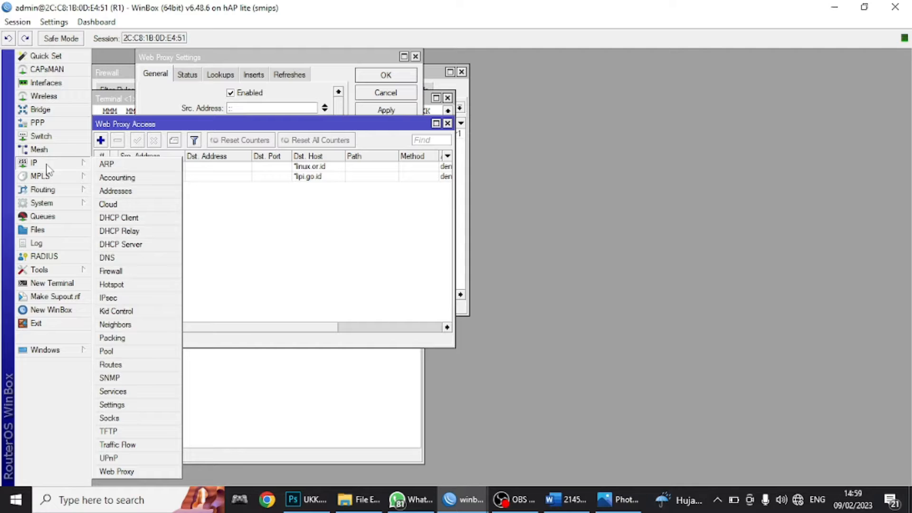
click(110, 270)
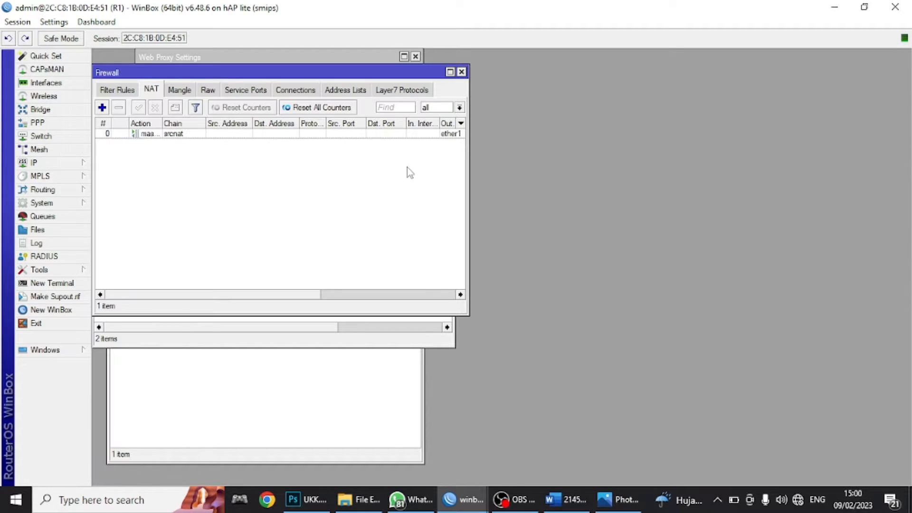
click(450, 72)
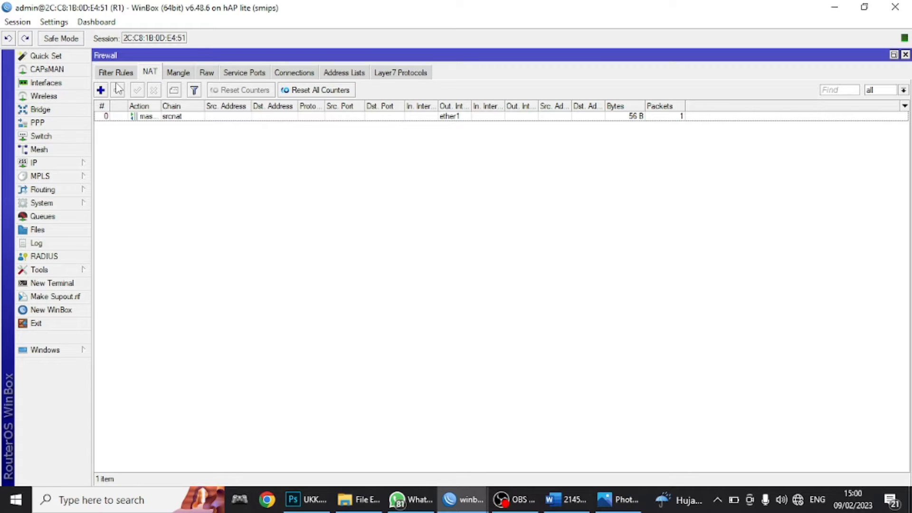
click(100, 90)
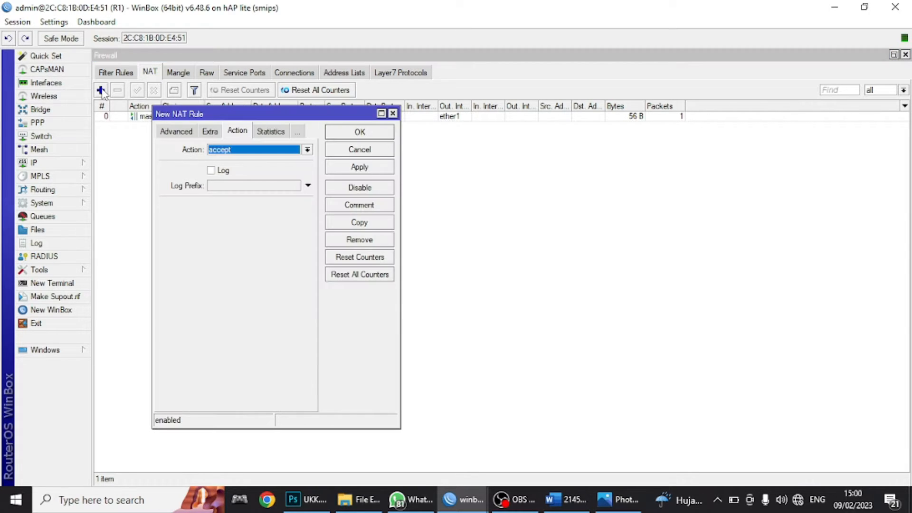
click(165, 132)
click(166, 133)
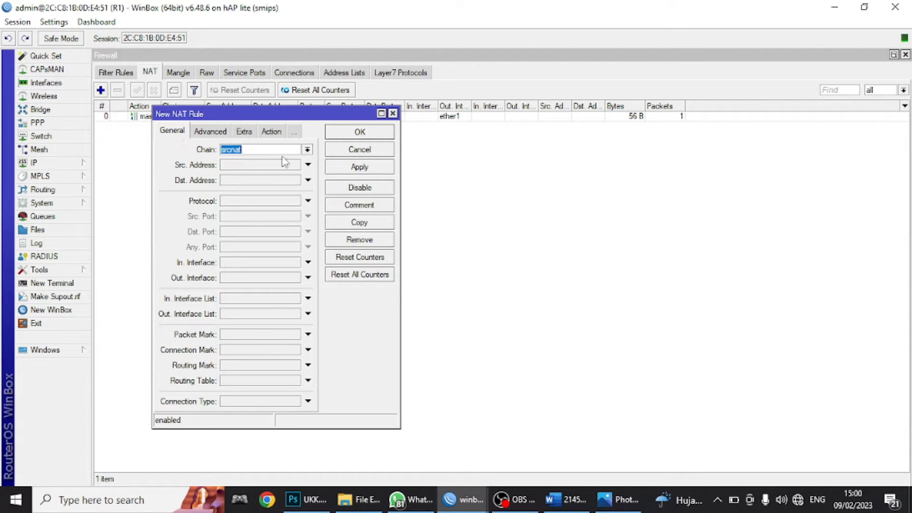
- Set the rule to chain dstnat, protocol tcp, Dst. Port 80, In. Interface ether2
click(307, 151)
click(240, 160)
click(236, 201)
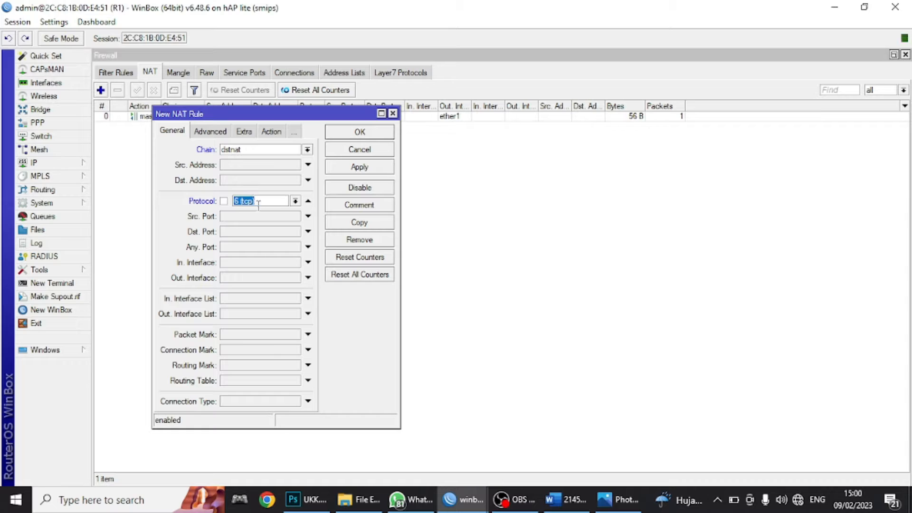
click(247, 233)
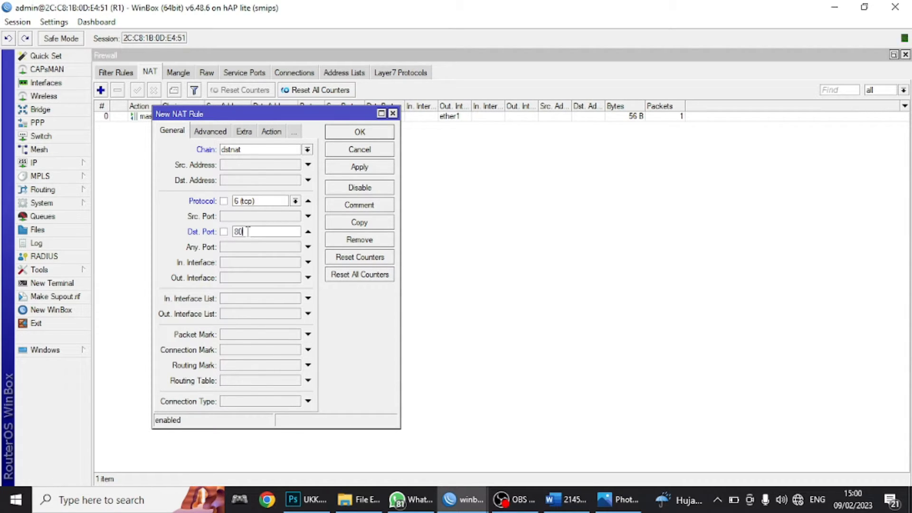
click(247, 264)
click(247, 264)
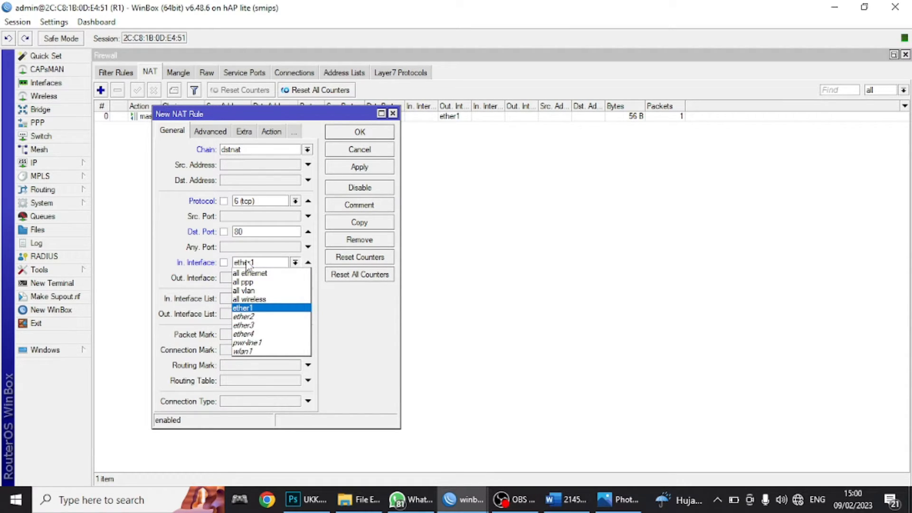
click(250, 317)
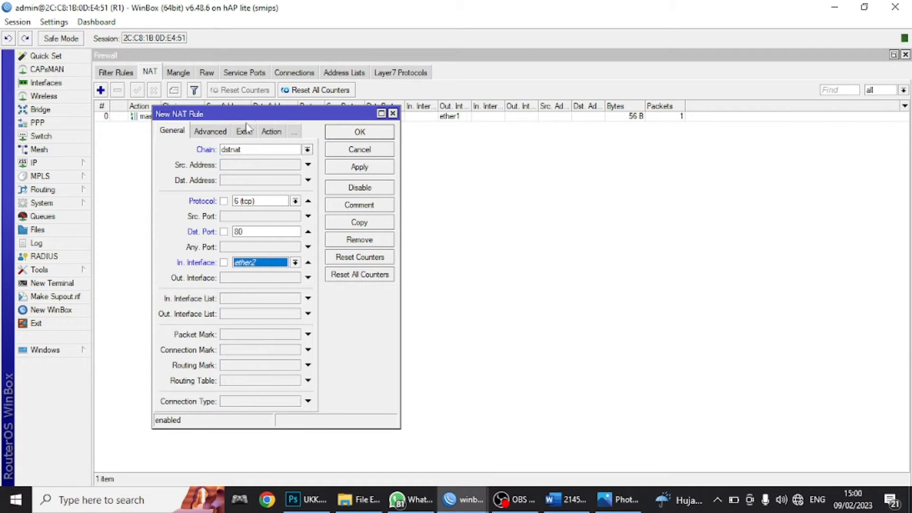
- Set the rule action to redirect with To Ports 3128 and save it
click(271, 132)
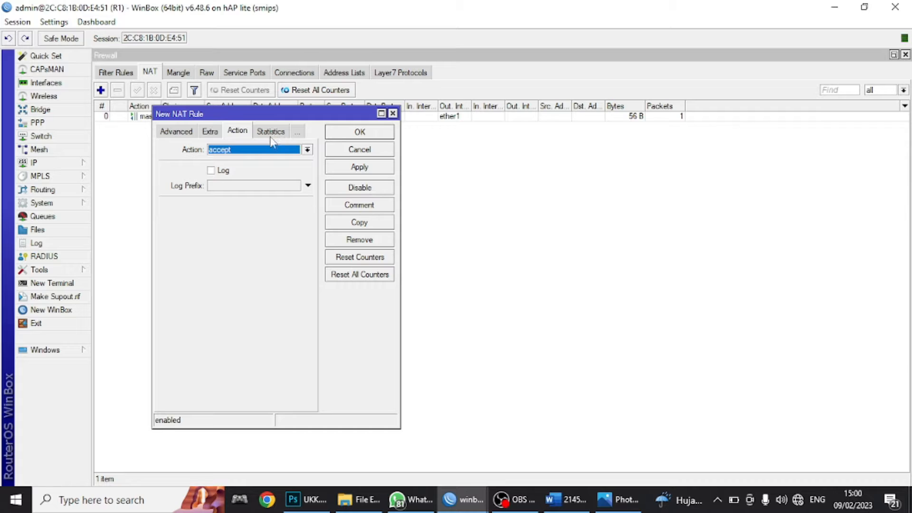
click(252, 150)
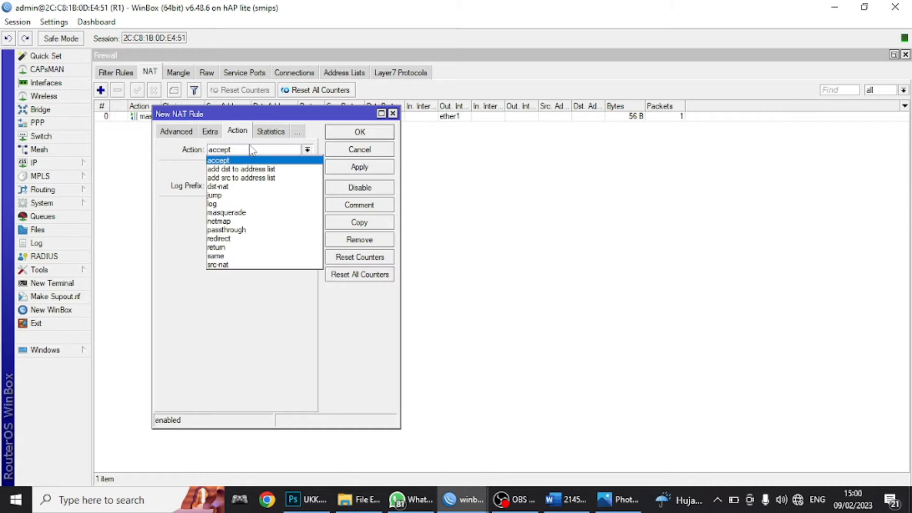
click(235, 238)
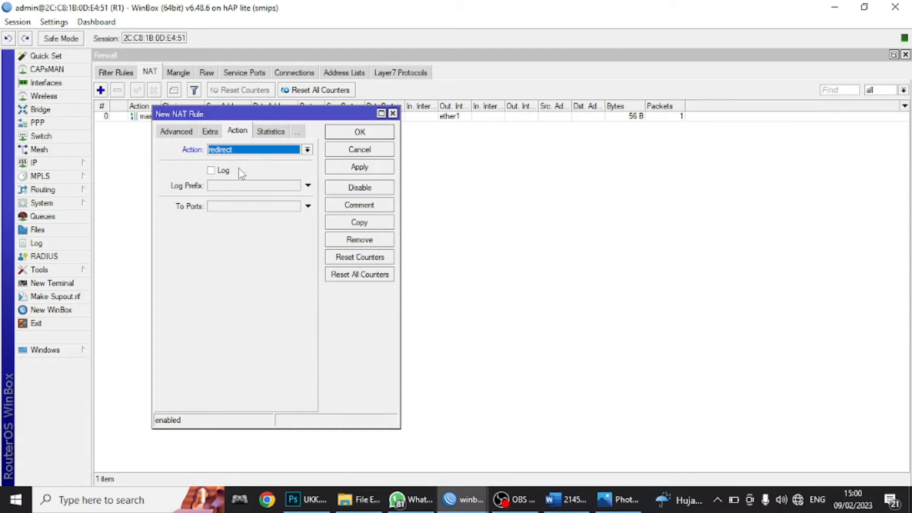
click(220, 208)
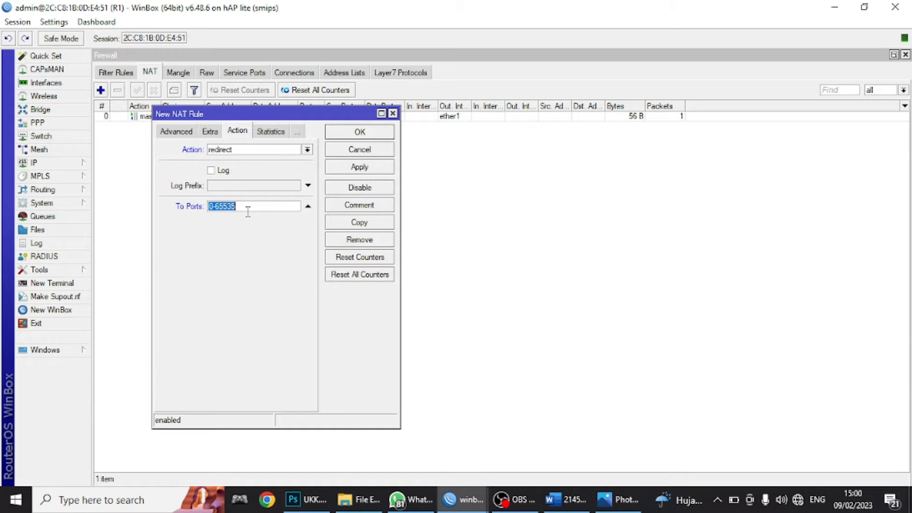
text(3128)
click(369, 168)
click(367, 134)
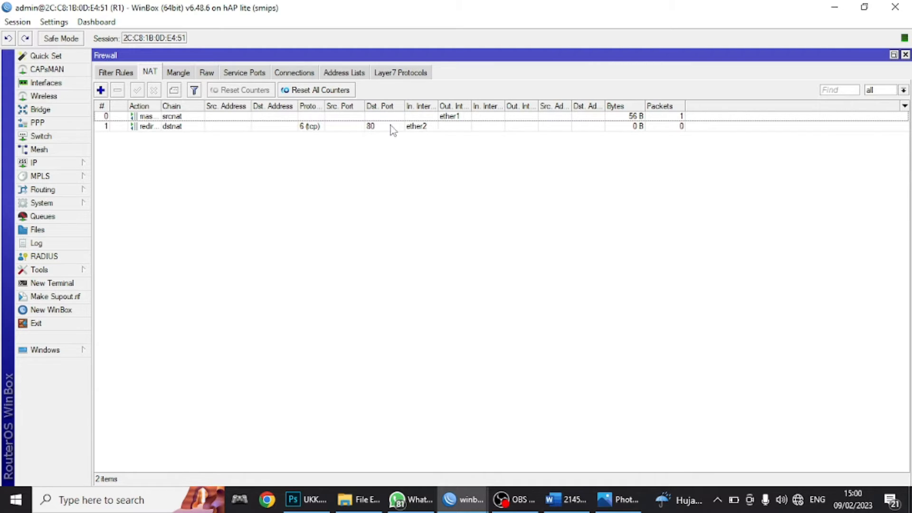
- Reopen the redirect rule to verify To Ports 3128 and apply again
double_click(420, 129)
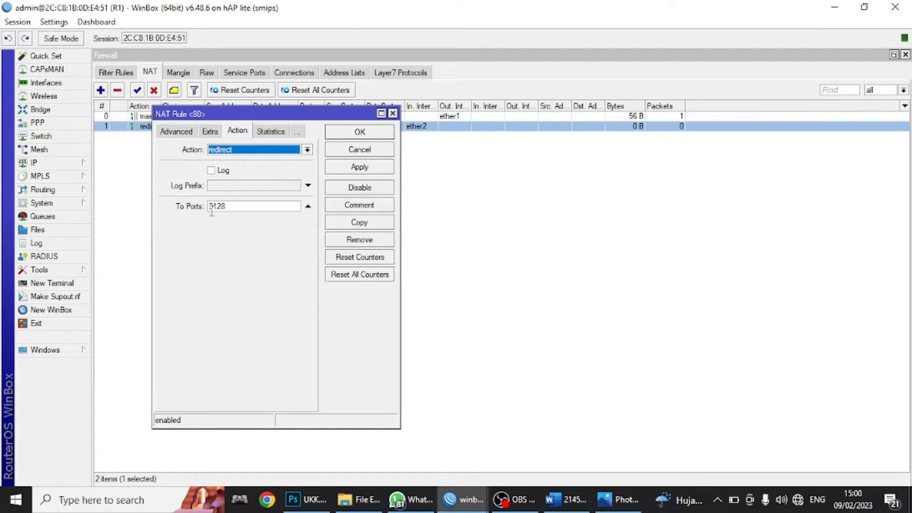
click(236, 207)
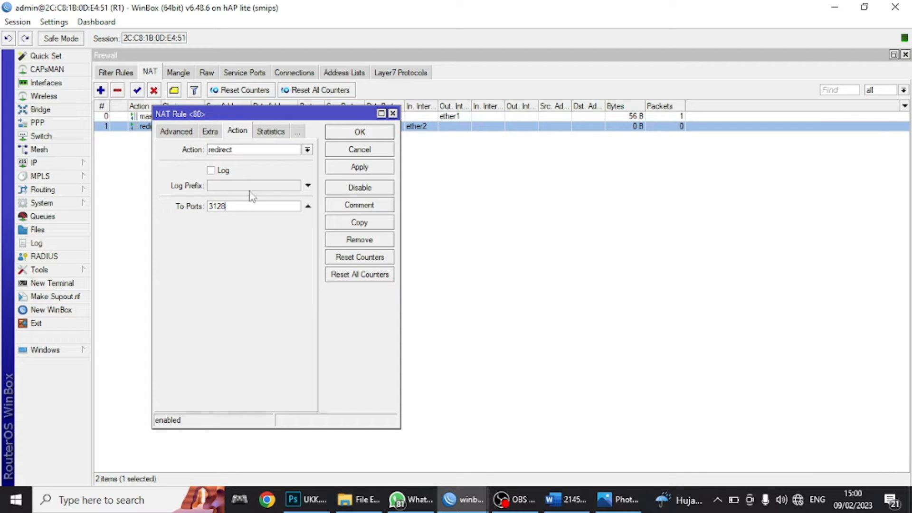
click(358, 169)
click(360, 132)
click(76, 164)
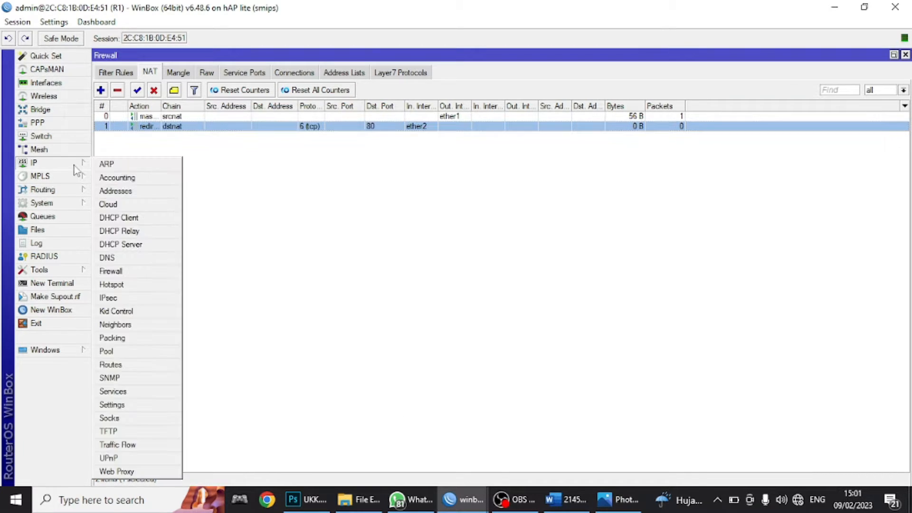
click(131, 472)
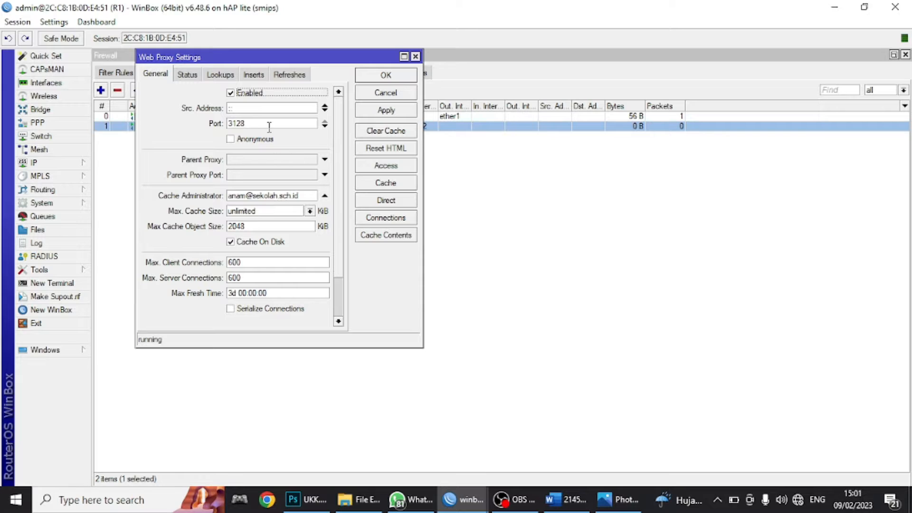
click(386, 166)
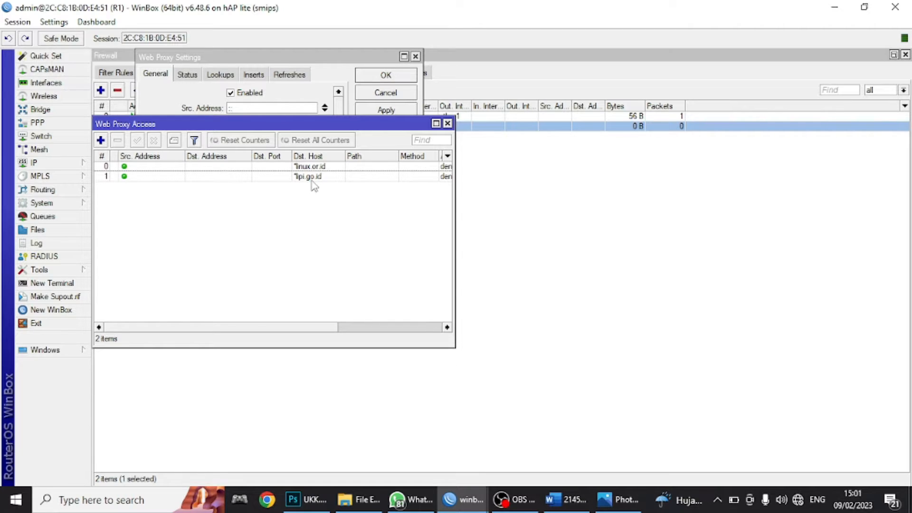
click(448, 124)
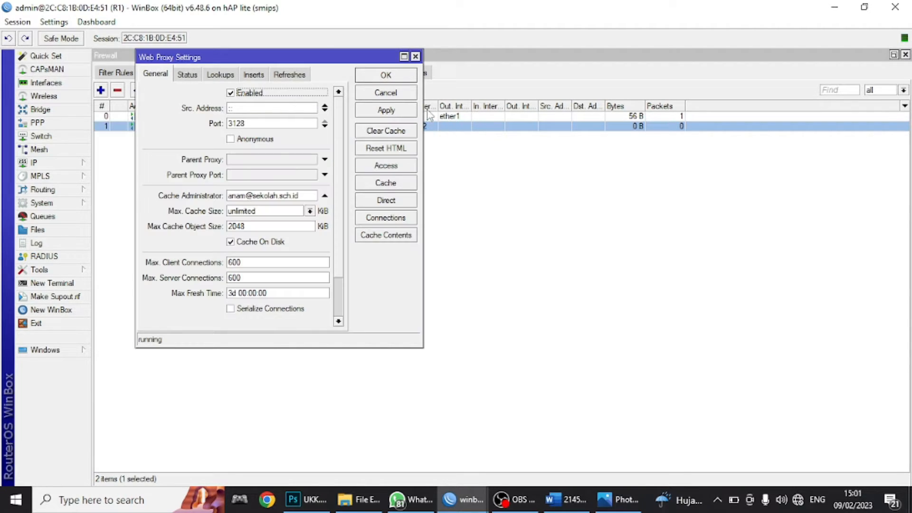
click(416, 57)
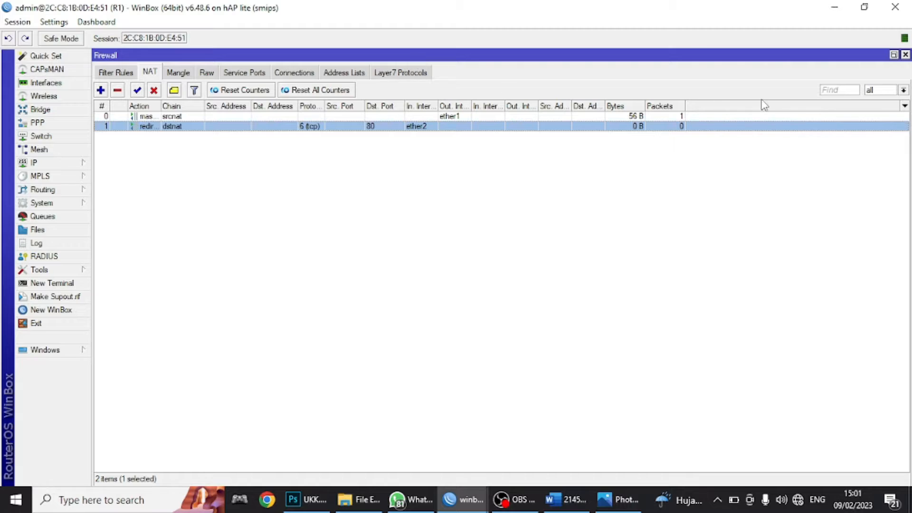
click(840, 14)
- Highlight proxy requirement items 1 to 5 in yellow in the task sheet
click(865, 10)
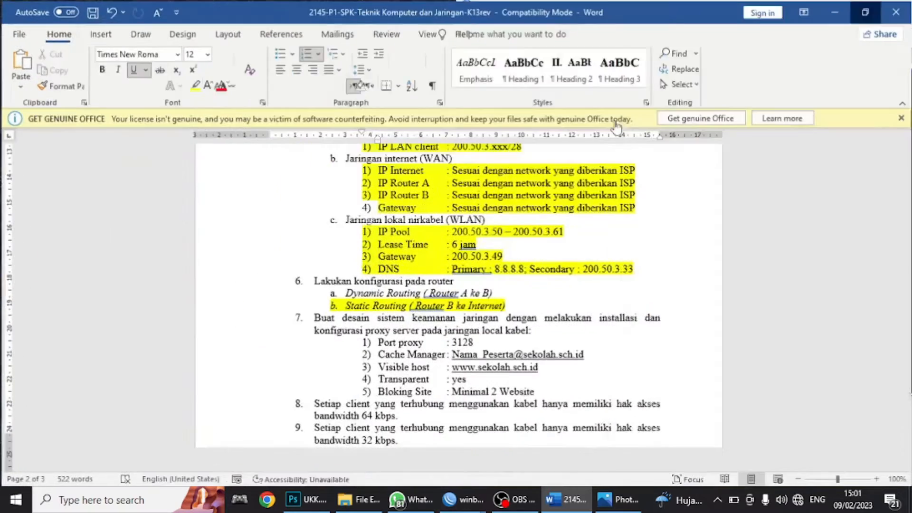
scroll(497, 321, down, 2)
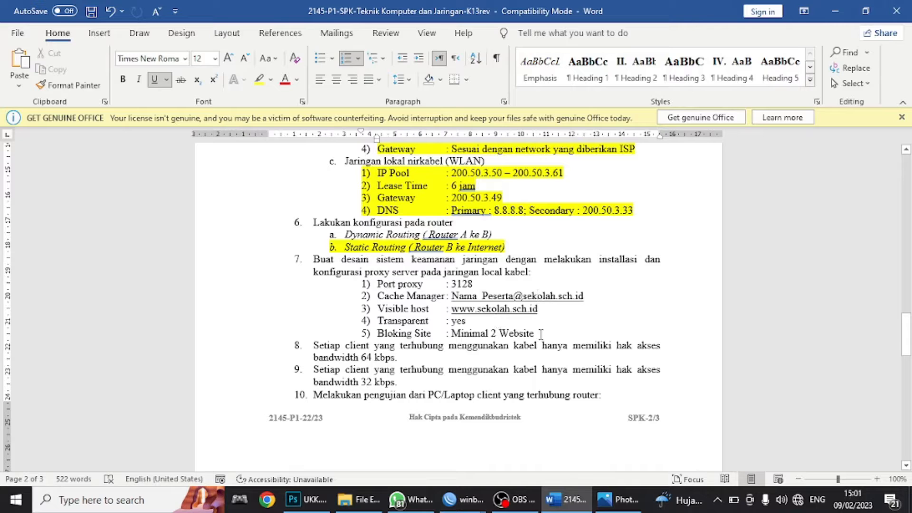
drag(541, 334, 377, 284)
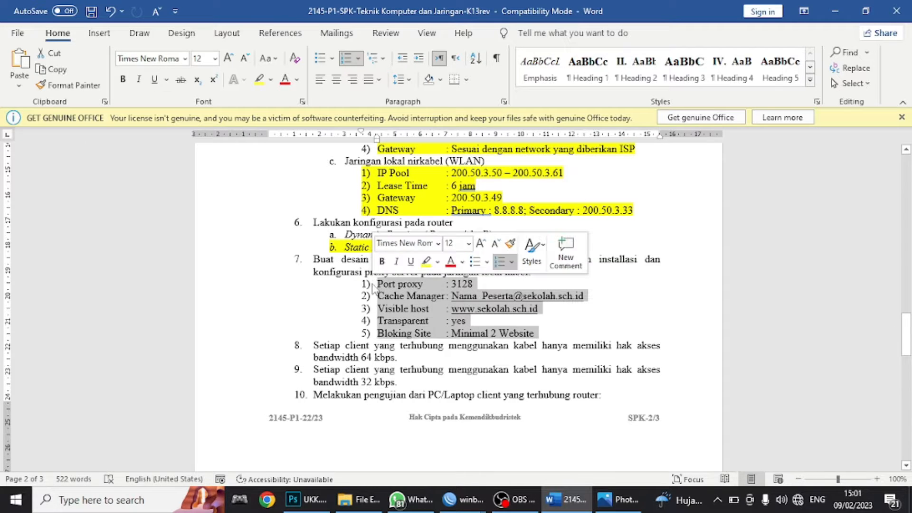
click(258, 79)
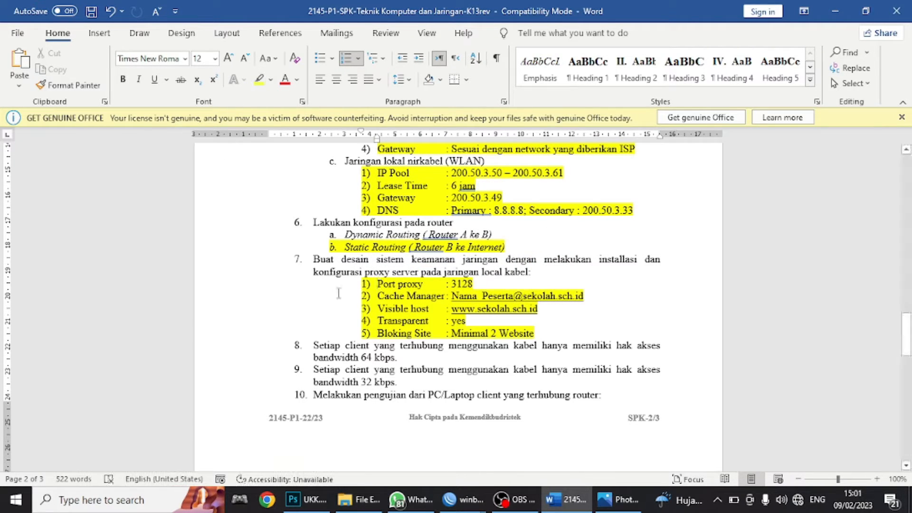
- Select and review item 8's 64 kbps bandwidth value and item 9's text
scroll(350, 317, down, 1)
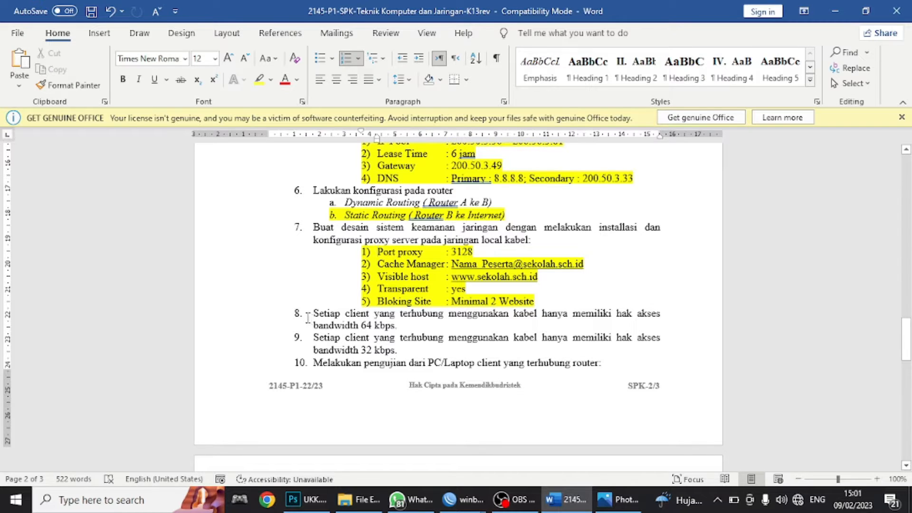
drag(308, 317, 396, 325)
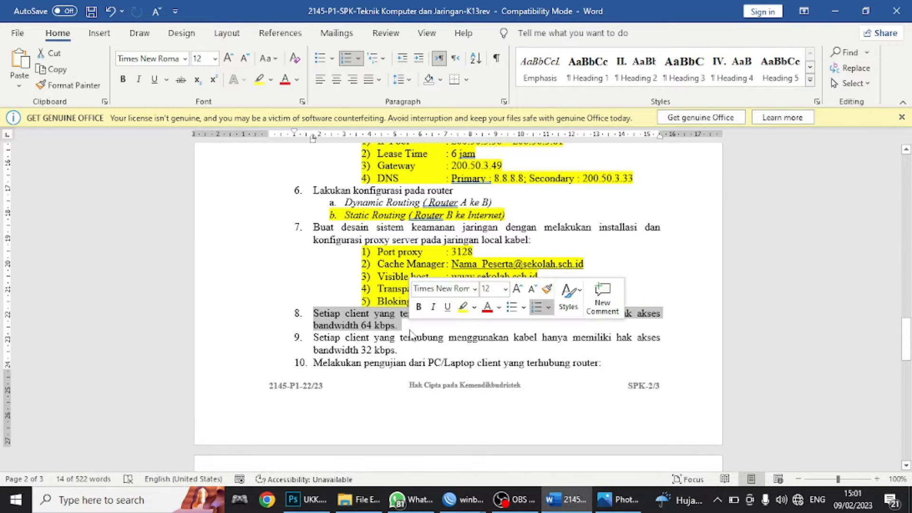
click(401, 333)
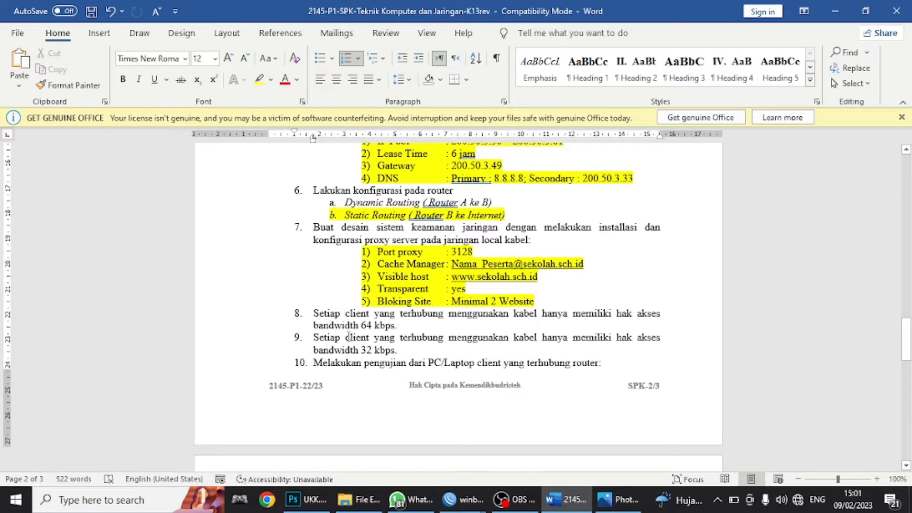
drag(331, 340, 542, 347)
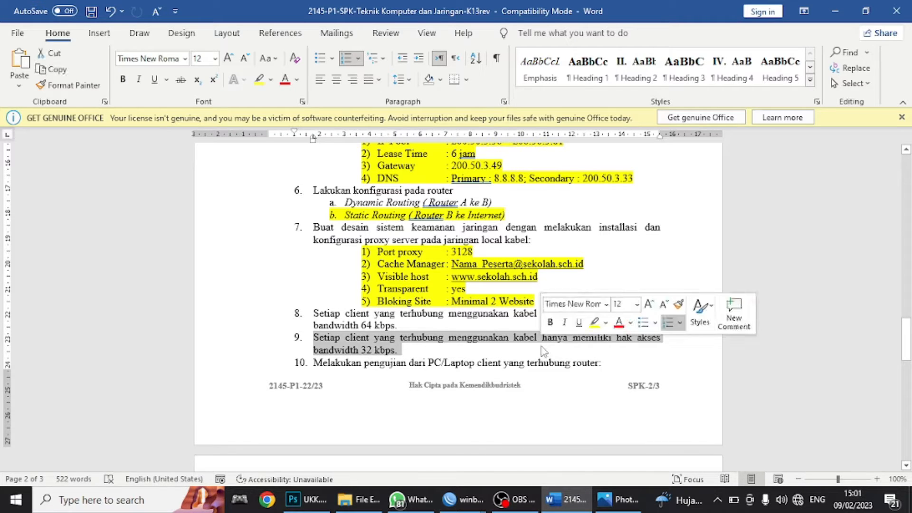
click(367, 350)
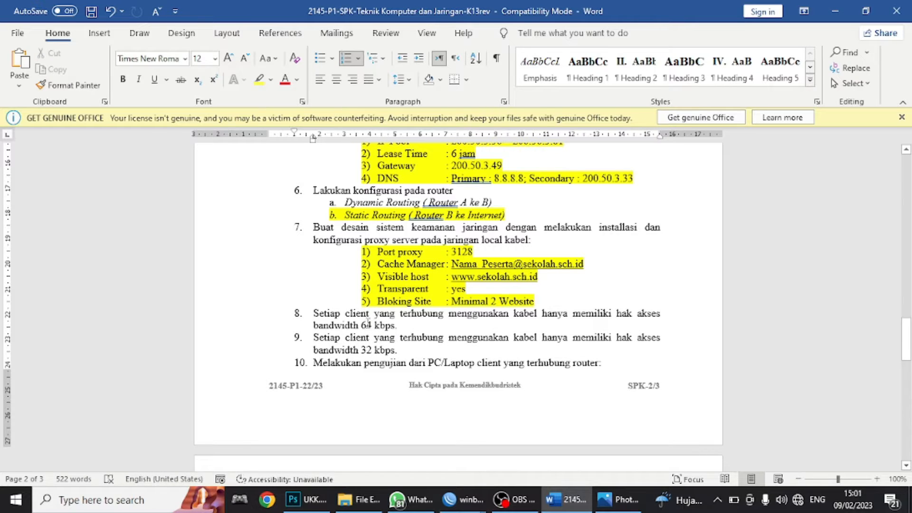
double_click(368, 325)
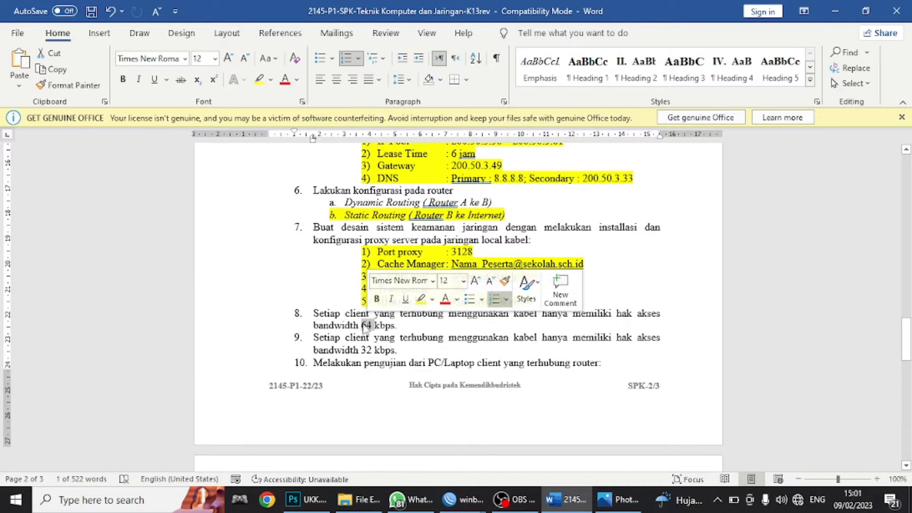
click(368, 325)
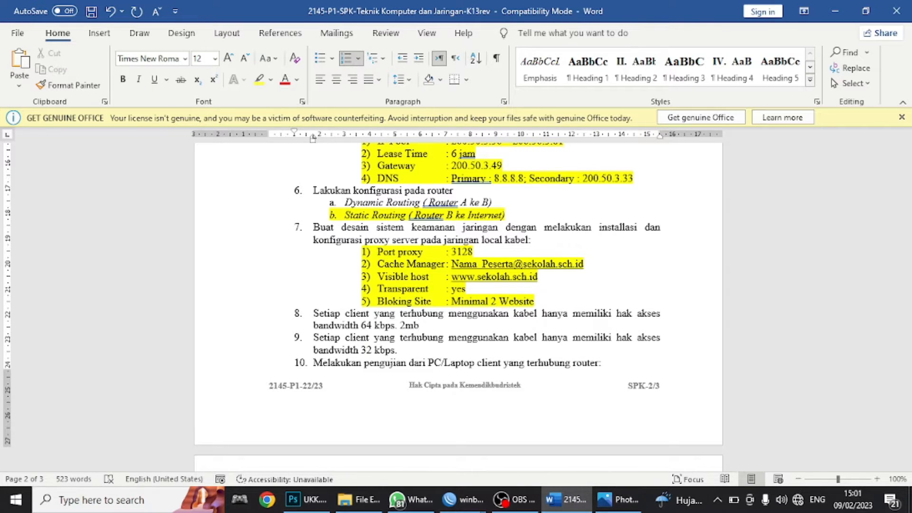
- Append '3 mb' after '32 kbps.' at the end of checklist item 9
click(422, 348)
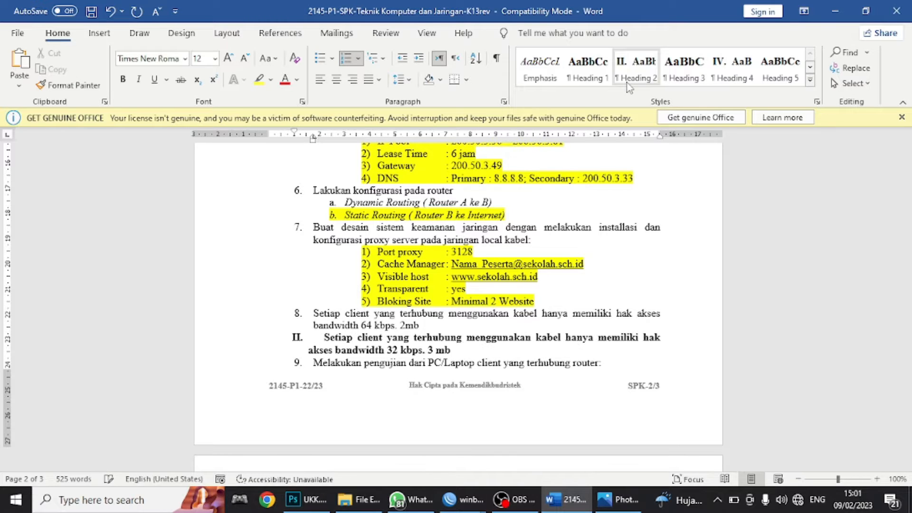
- Minimize Word and start a new simple queue in R1's WinBox session
click(834, 10)
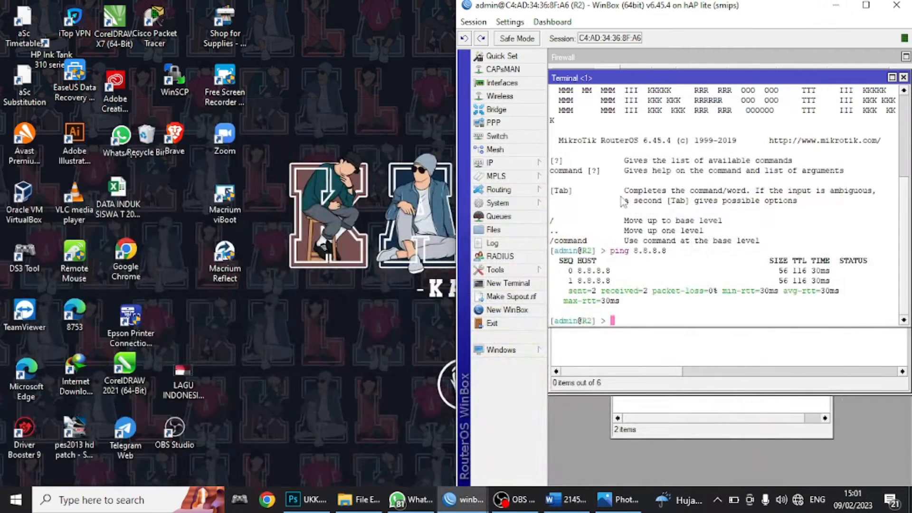
mouse_move(463, 499)
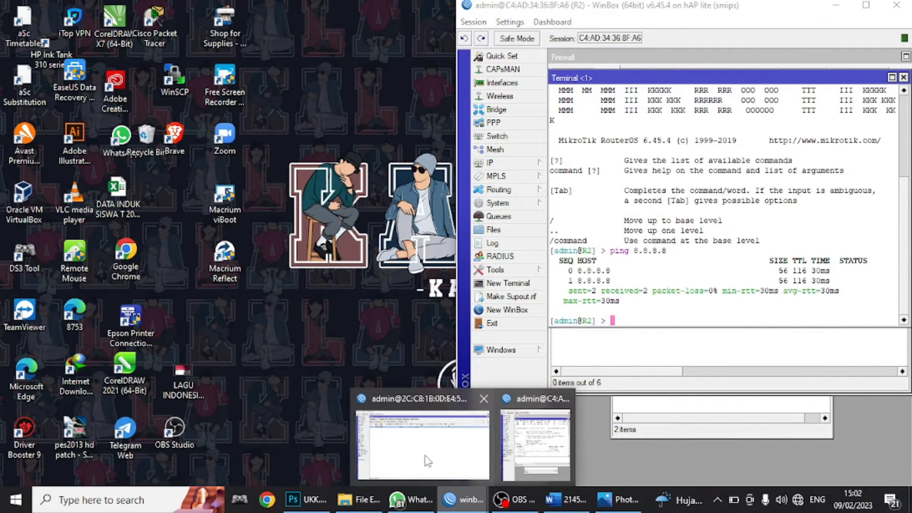
click(380, 418)
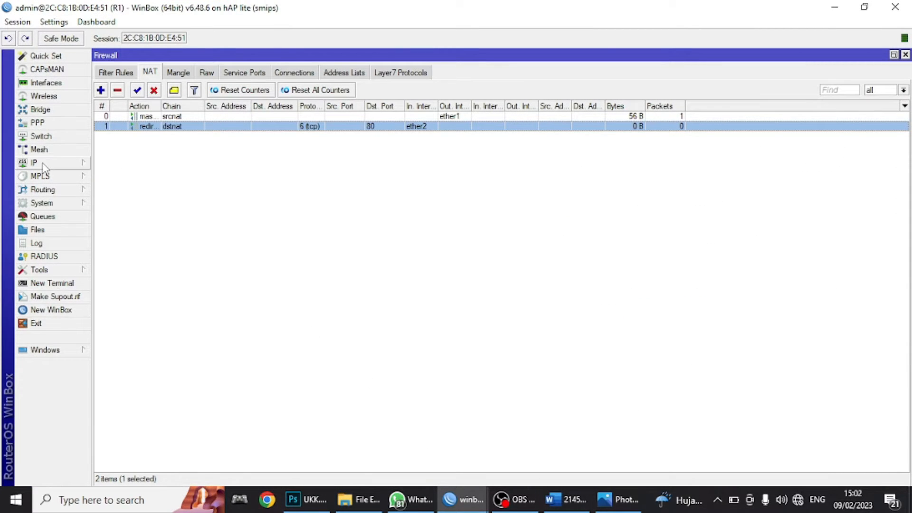
click(40, 217)
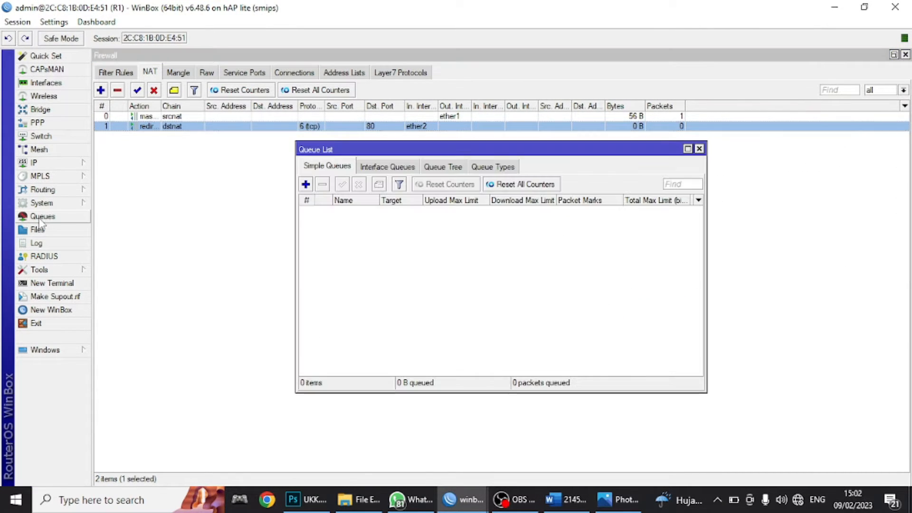
click(306, 184)
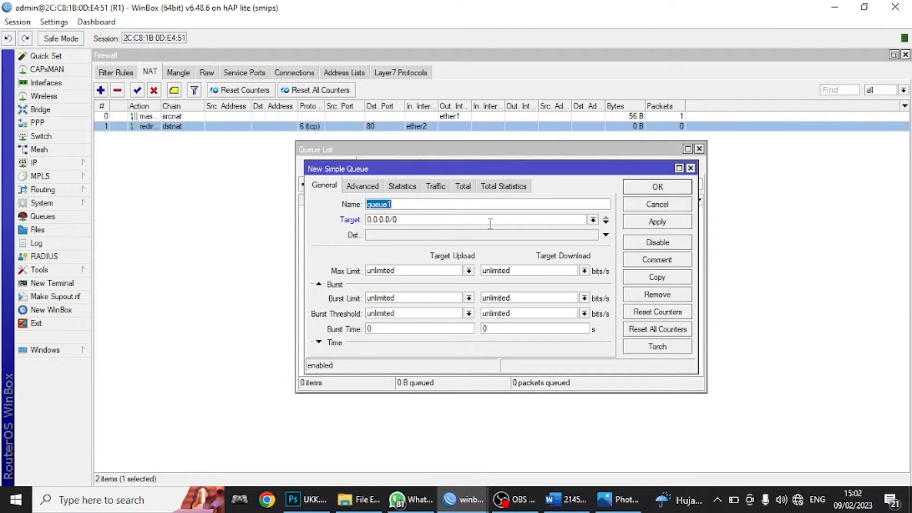
- Target the queue at ether2 with 2M upload and 2M download max limits, save, and return to Word
click(593, 221)
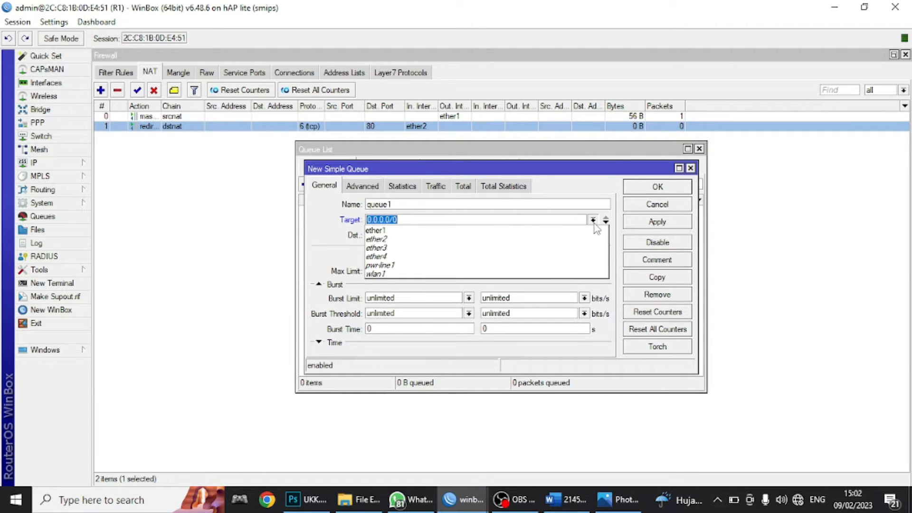
click(468, 240)
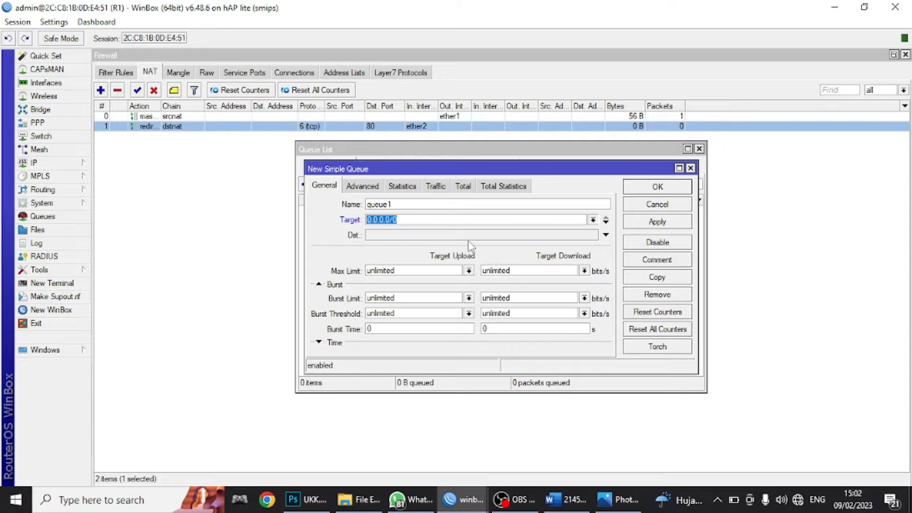
click(397, 268)
click(469, 270)
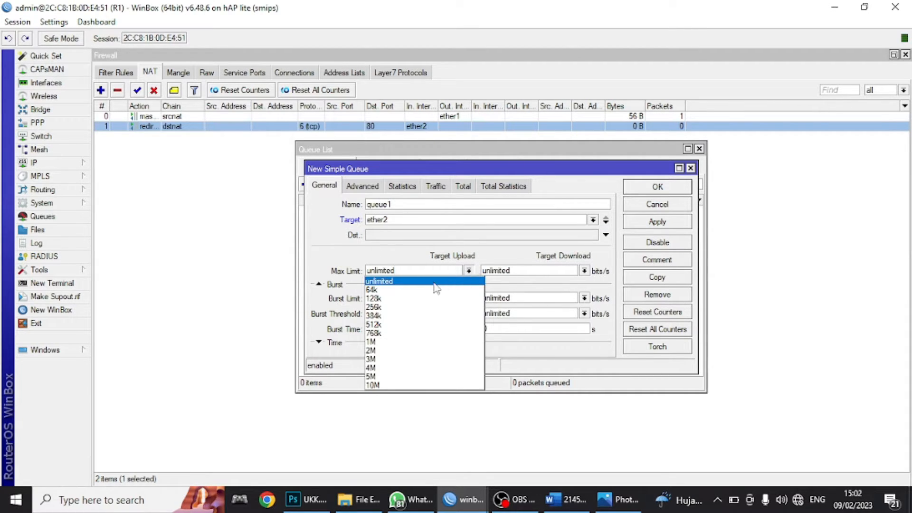
click(378, 350)
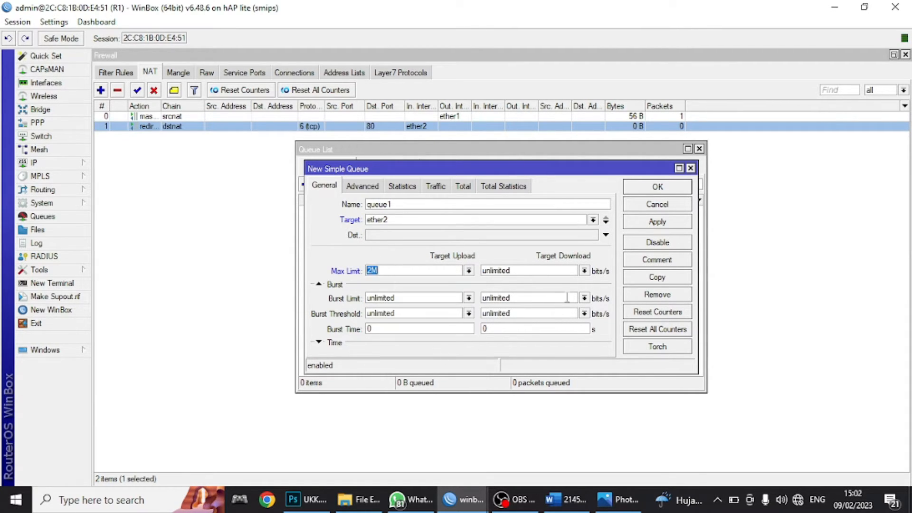
click(584, 270)
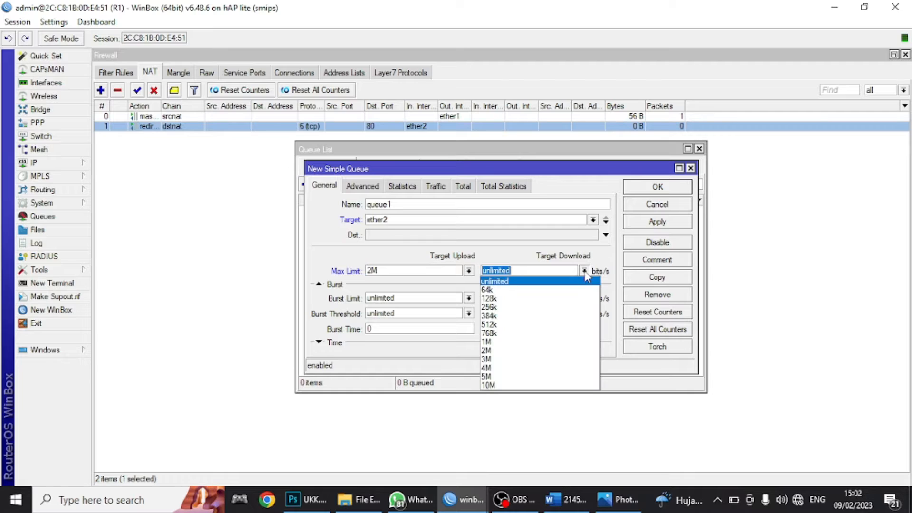
click(485, 351)
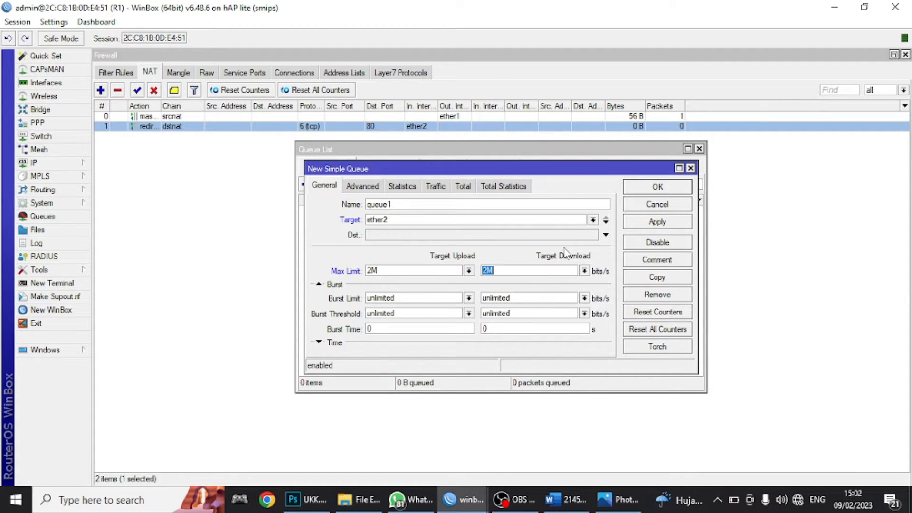
click(634, 224)
click(649, 193)
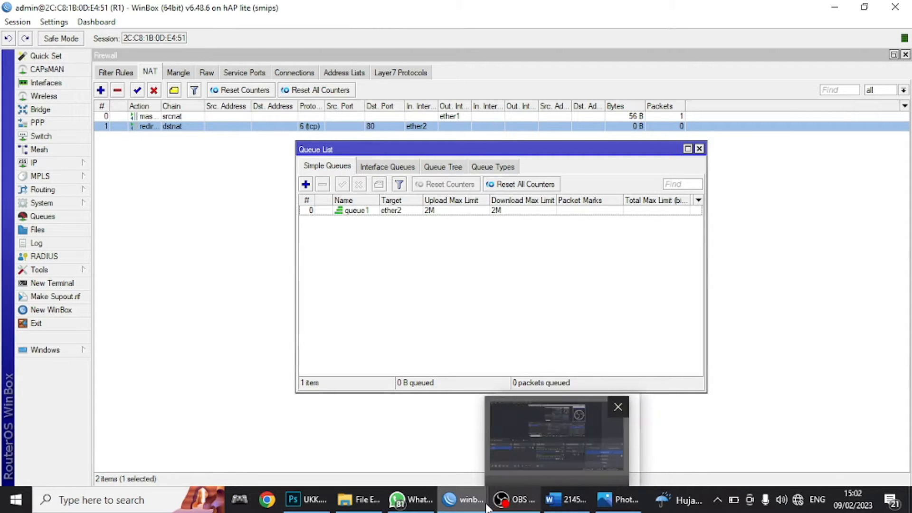
click(565, 500)
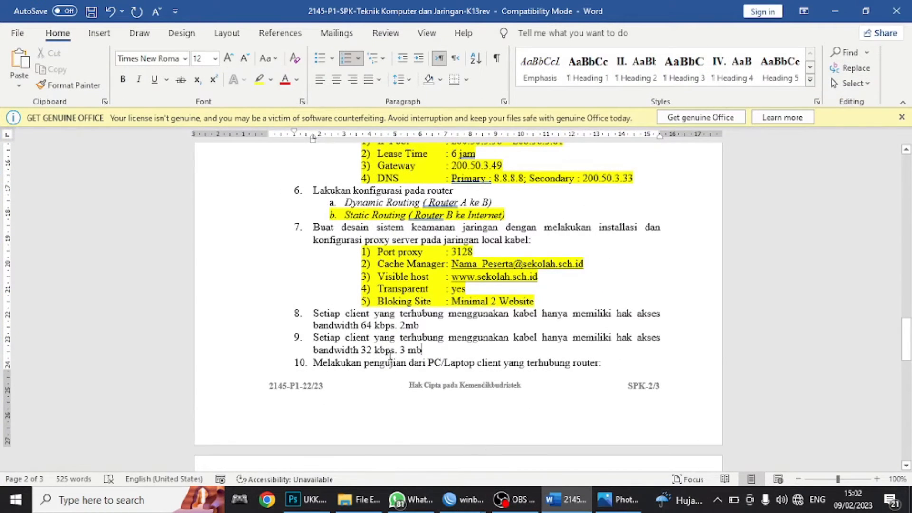
- Review bandwidth items 8 and 9, selecting '32 kbps. 3 mb', then bring R2's WinBox forward
drag(342, 316, 647, 314)
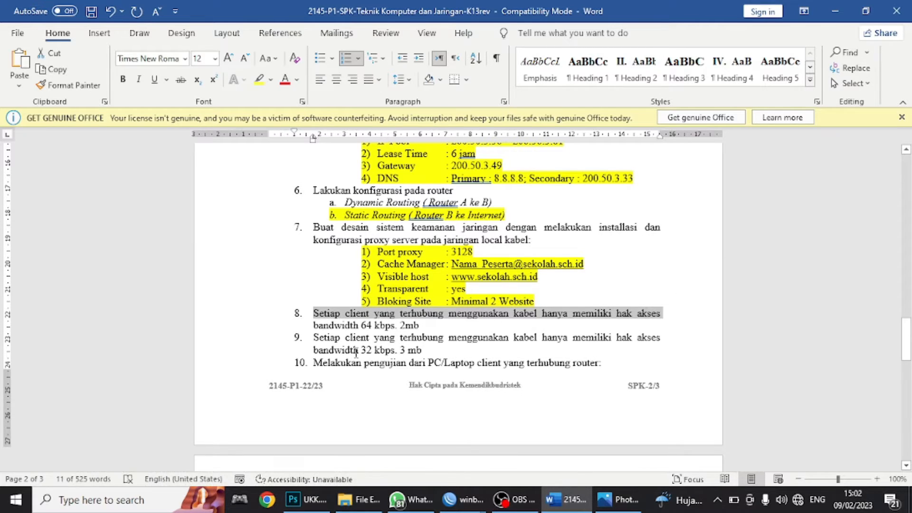
drag(317, 346, 617, 338)
triple_click(373, 350)
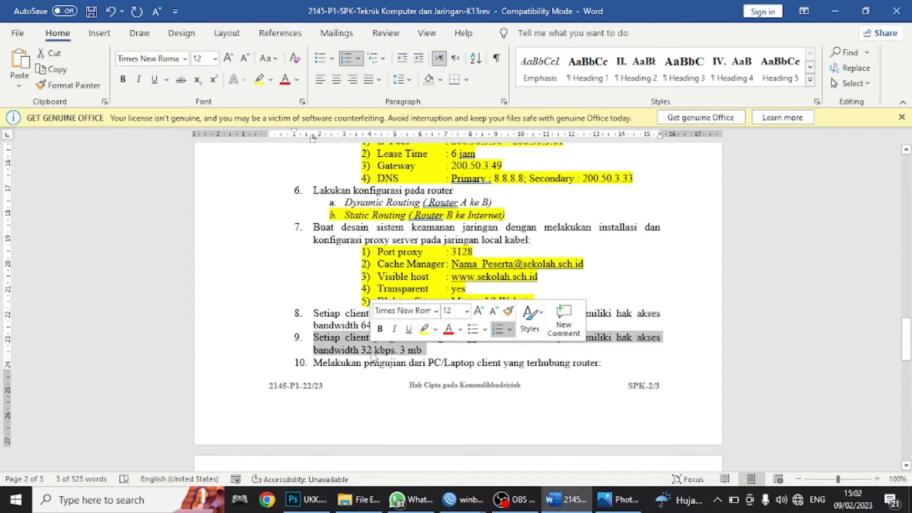
click(423, 350)
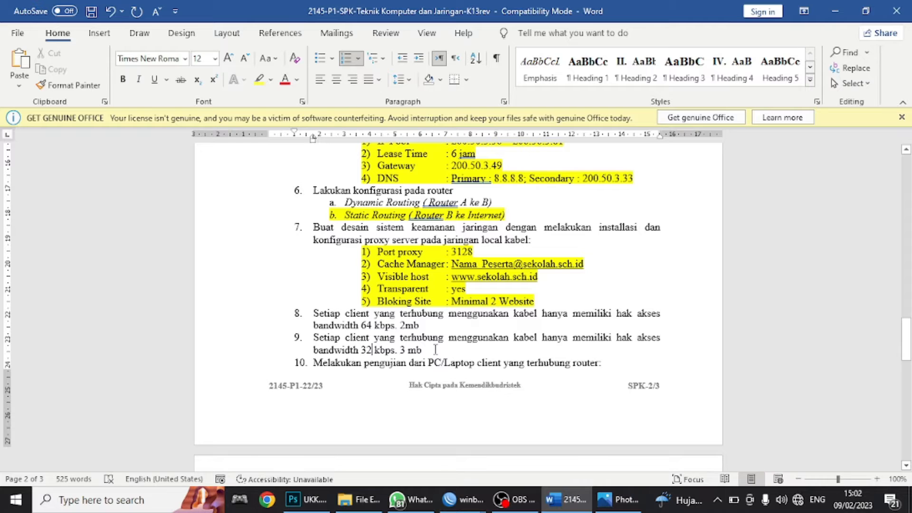
drag(422, 350, 354, 355)
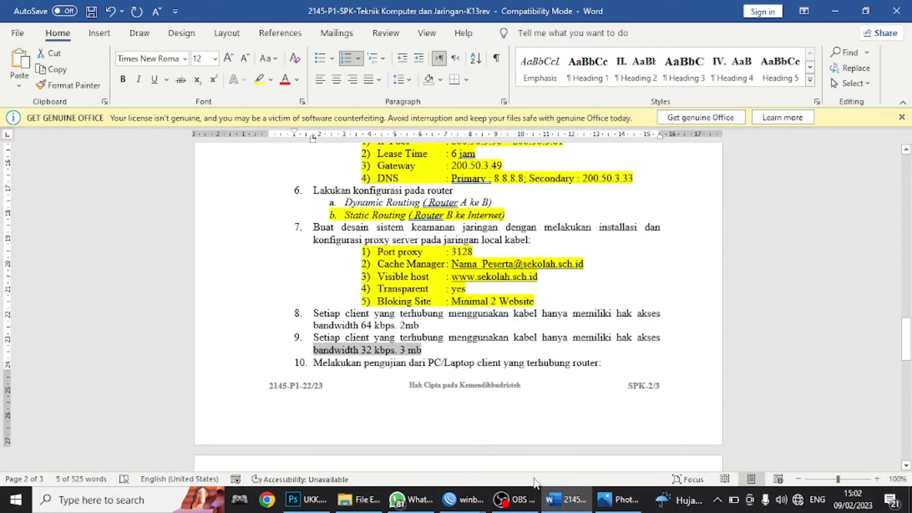
mouse_move(480, 483)
click(525, 453)
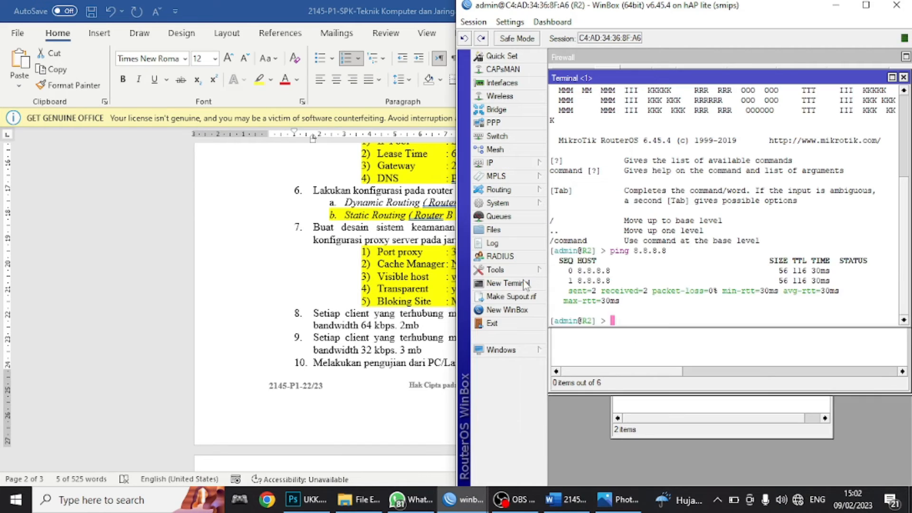
- Add an R2 simple queue on wlan1 capped at 3M upload and 3M download, then minimize WinBox
click(498, 216)
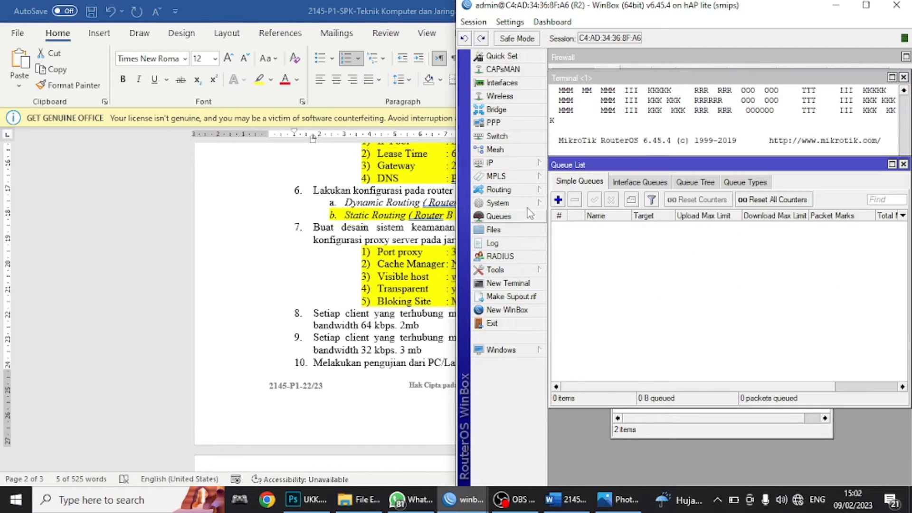
click(557, 203)
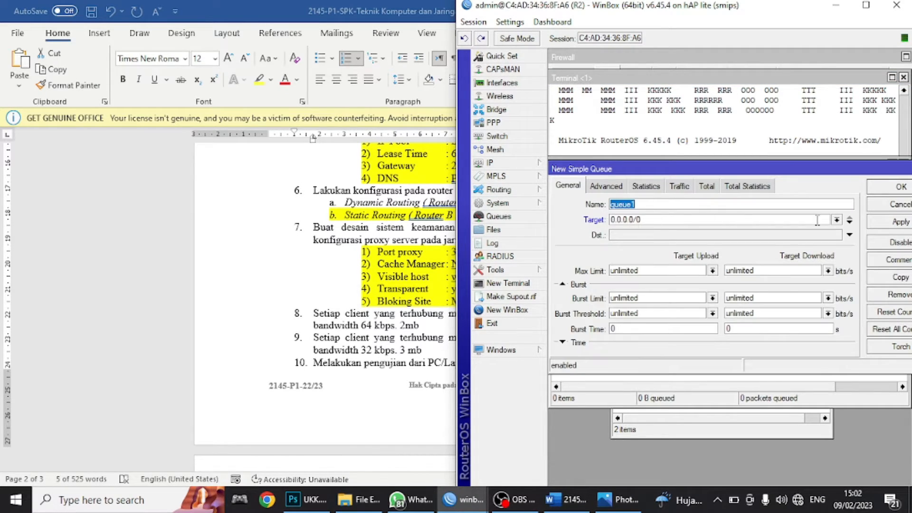
click(837, 220)
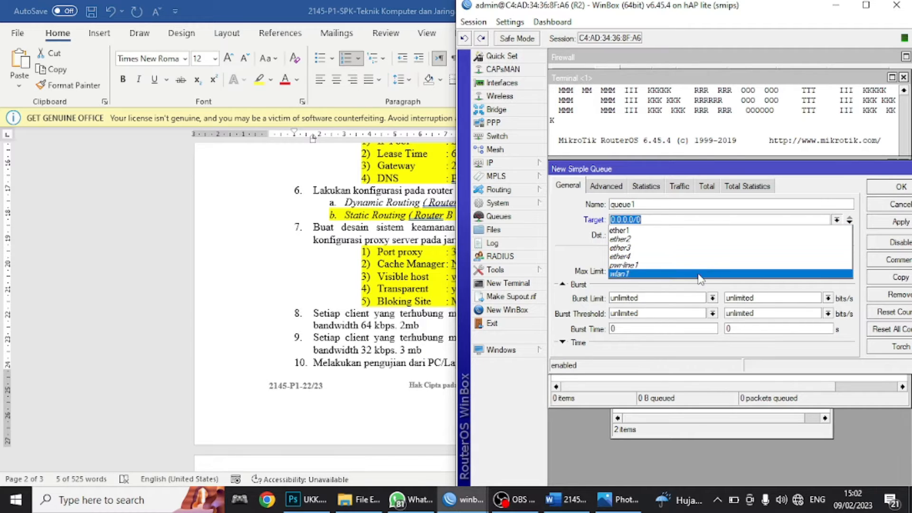
click(699, 274)
click(712, 270)
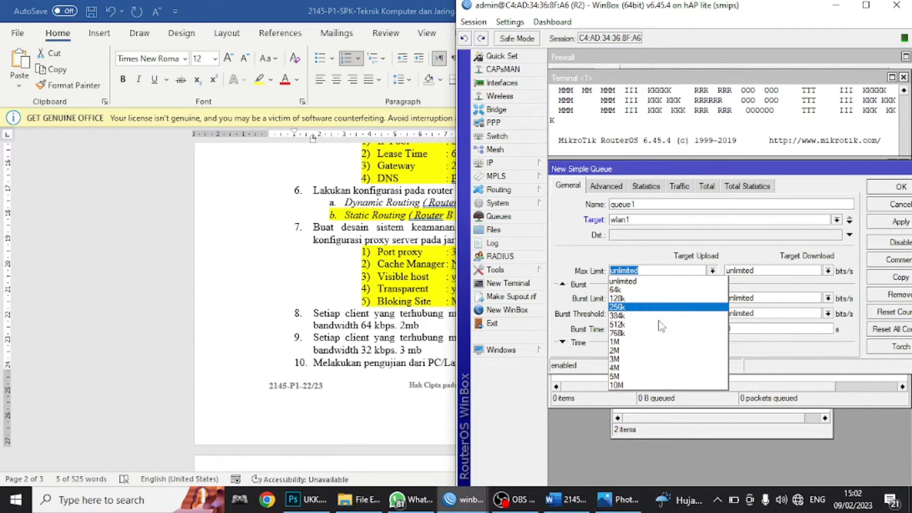
click(647, 359)
click(827, 270)
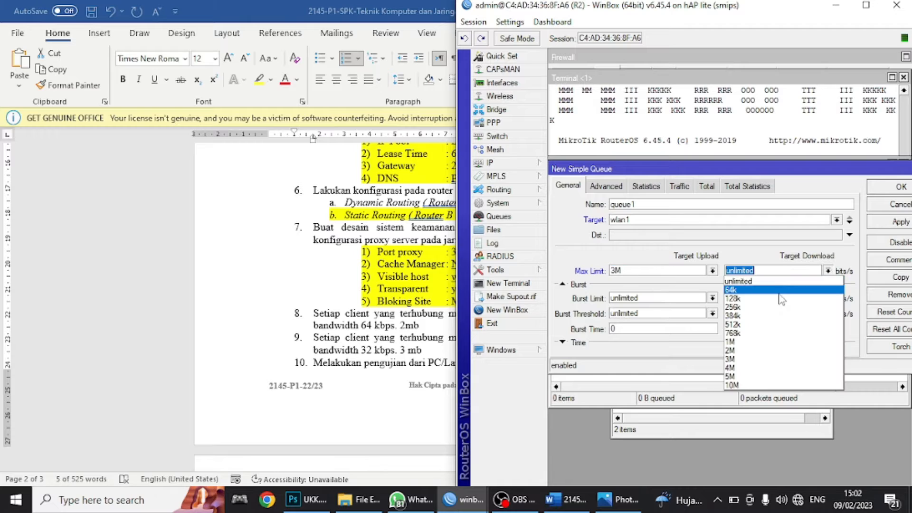
click(749, 359)
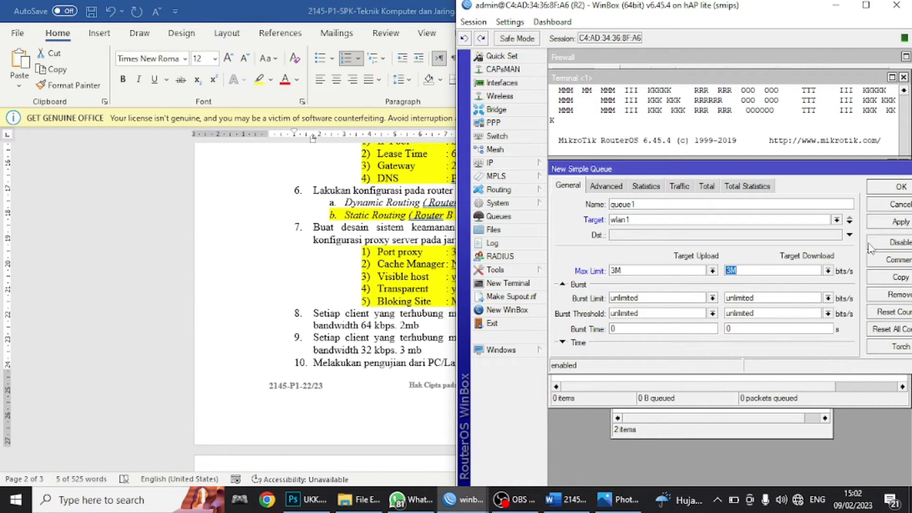
click(884, 222)
click(886, 187)
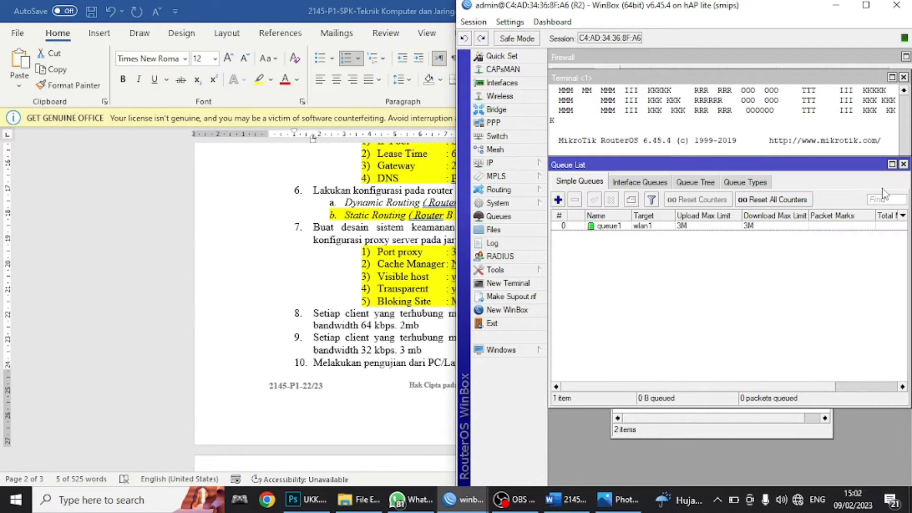
click(836, 6)
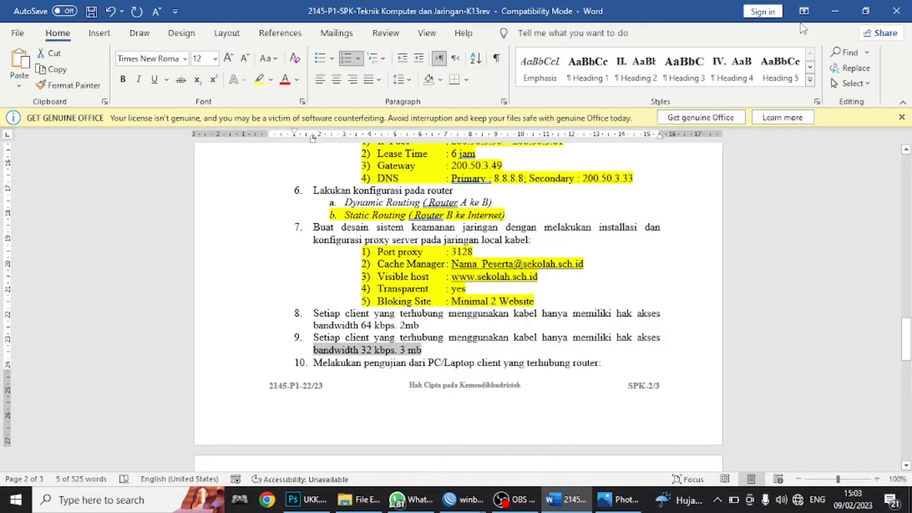
- Review the 'Dynamic Routing (Router A ke B)' checklist line, then minimize Word
click(507, 301)
scroll(509, 301, down, 1)
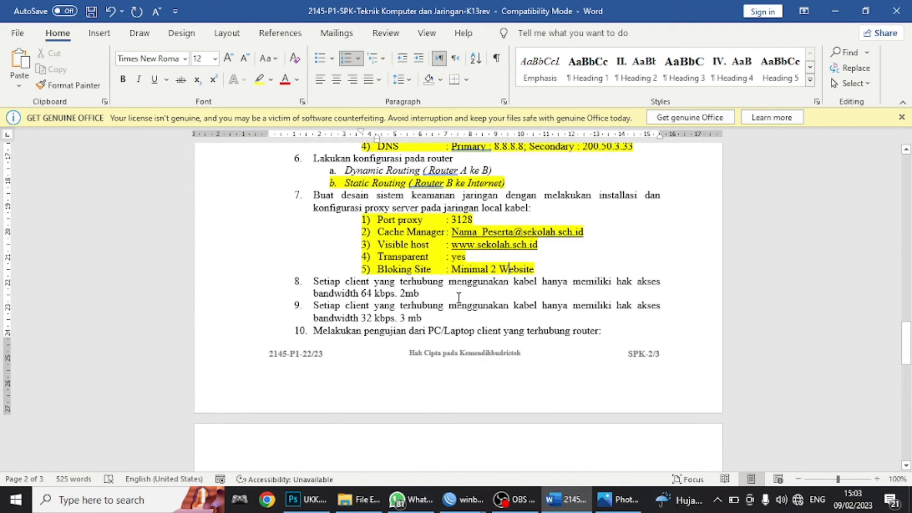
scroll(449, 304, down, 3)
scroll(437, 307, up, 3)
scroll(422, 266, up, 1)
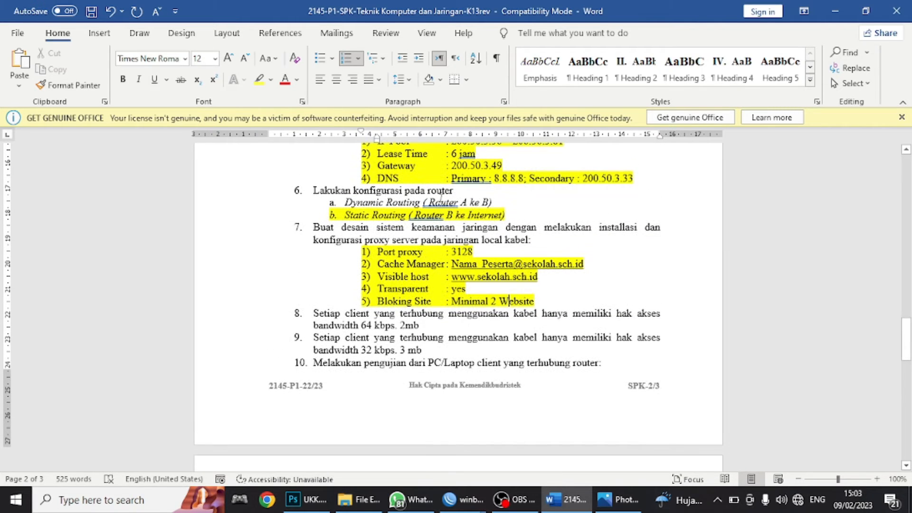
click(405, 203)
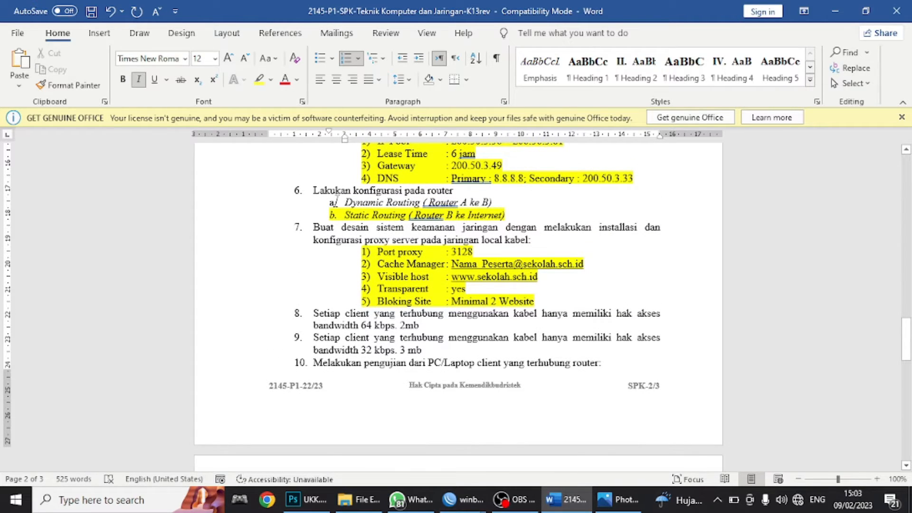
drag(342, 202, 496, 207)
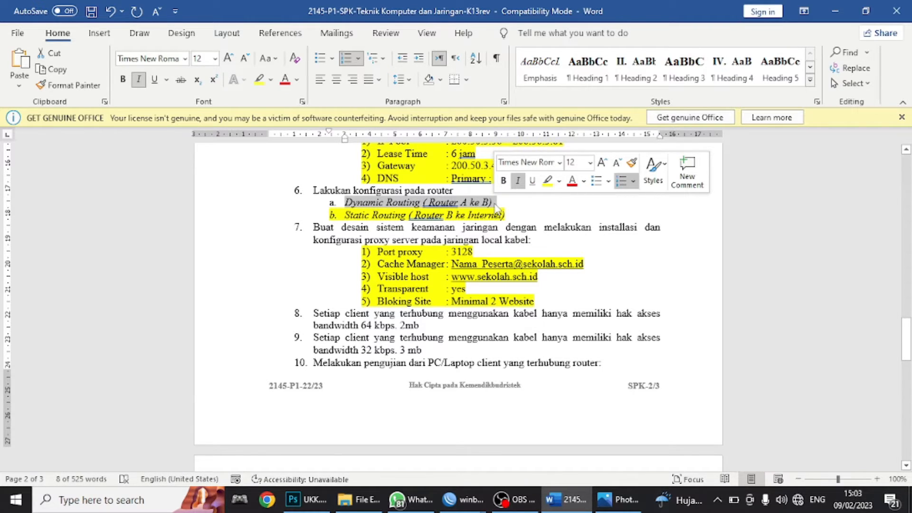
scroll(398, 219, up, 1)
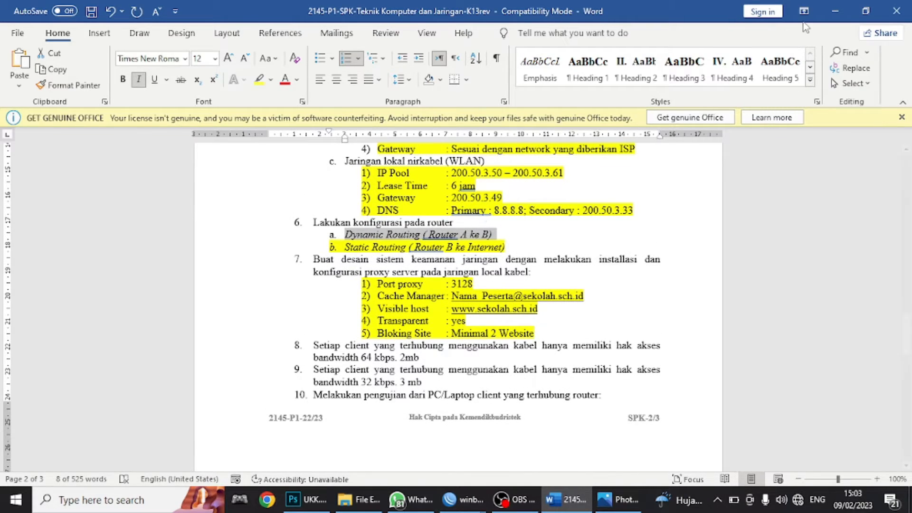
click(839, 10)
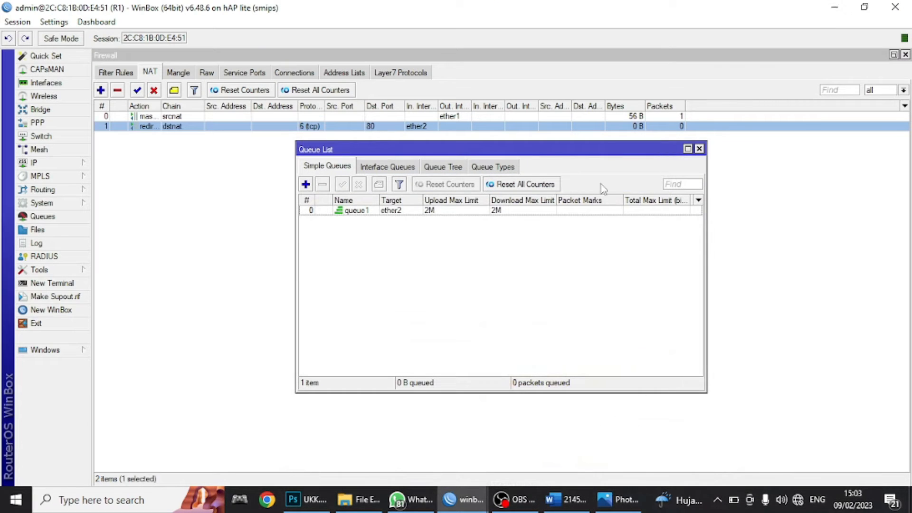
- Snap R1's WinBox to the left half and arrange its OSPF and IP Addresses windows
key(super+Left)
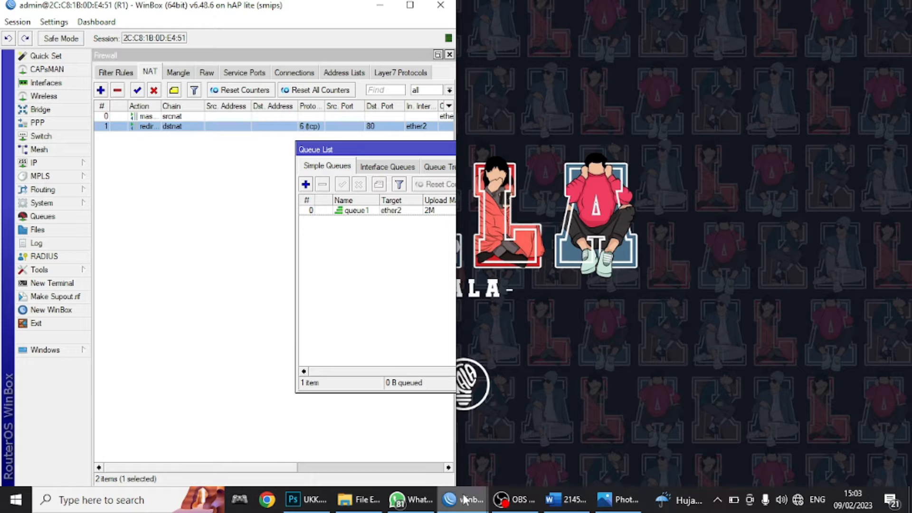
mouse_move(468, 499)
mouse_move(510, 457)
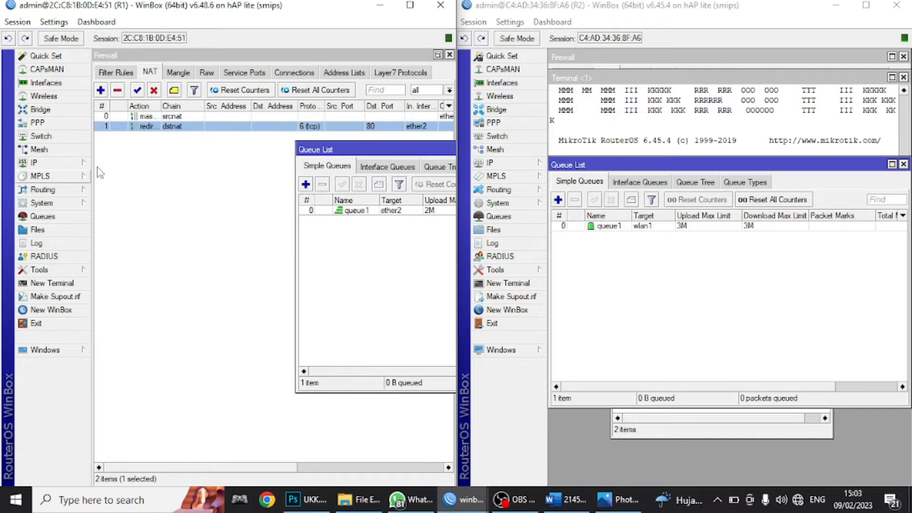
click(61, 191)
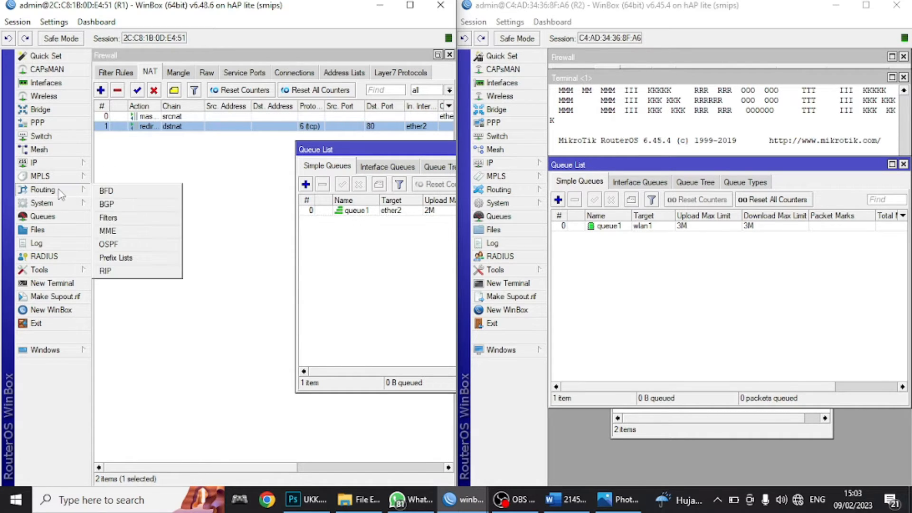
click(105, 244)
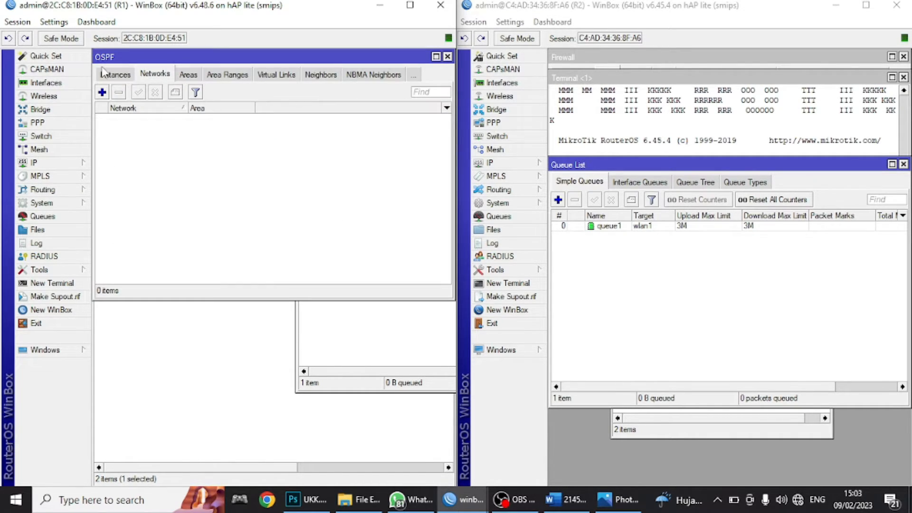
drag(180, 59, 197, 255)
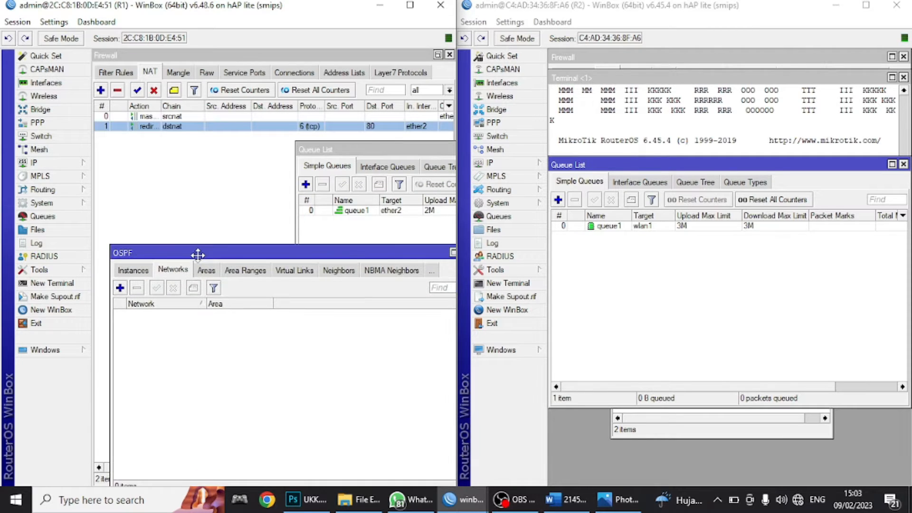
click(52, 162)
click(123, 193)
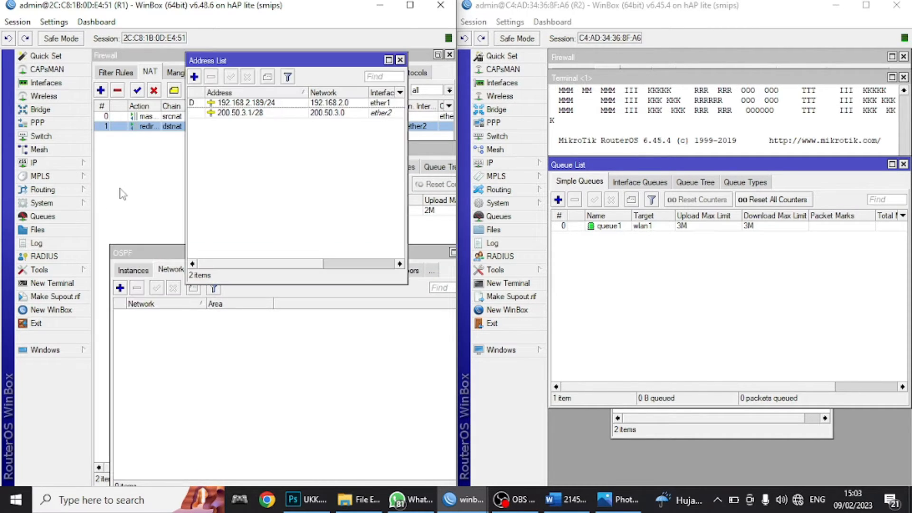
drag(233, 60, 213, 57)
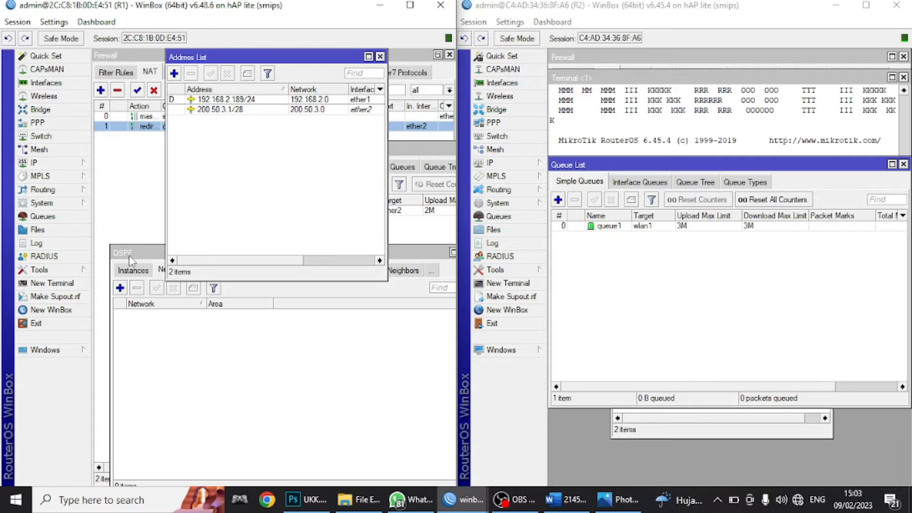
drag(131, 260, 124, 278)
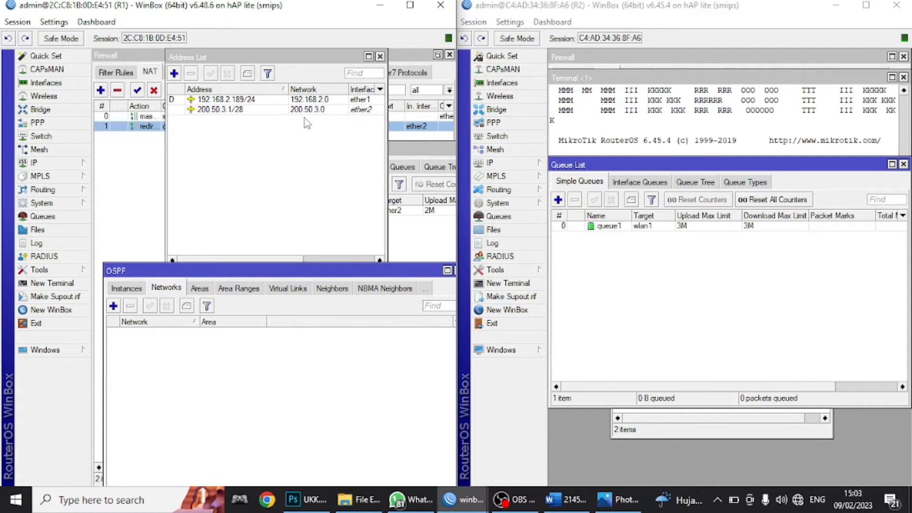
- Add R1 OSPF networks 192.168.2.0/24 and 200.50.2.0/28 in area backbone
click(114, 307)
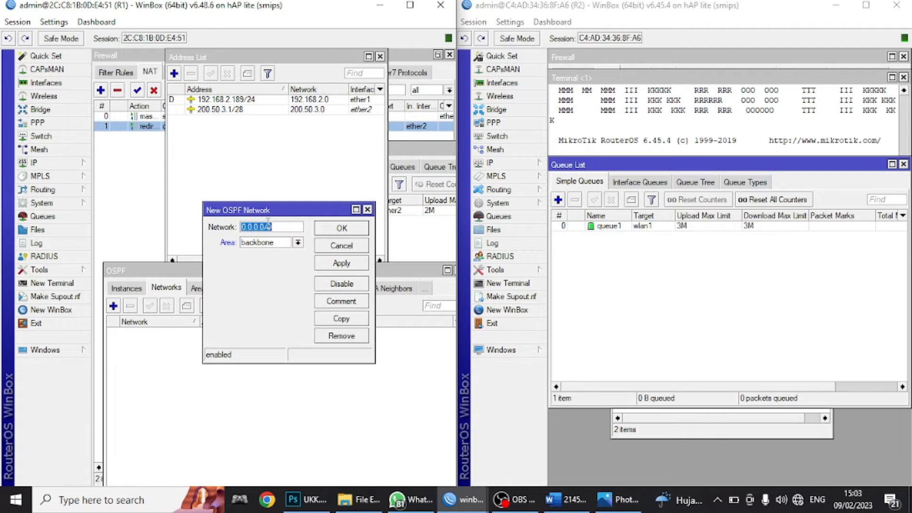
text(192.168.2.0/24)
click(342, 263)
click(342, 230)
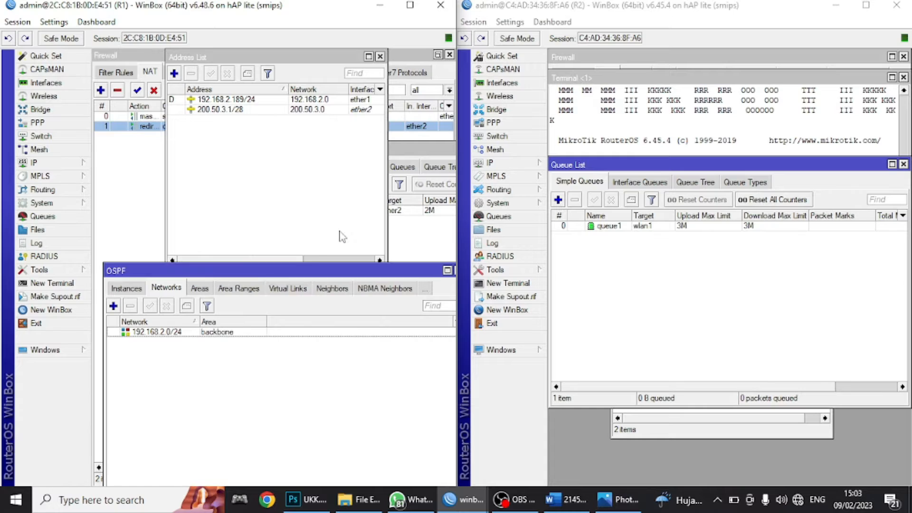
click(113, 306)
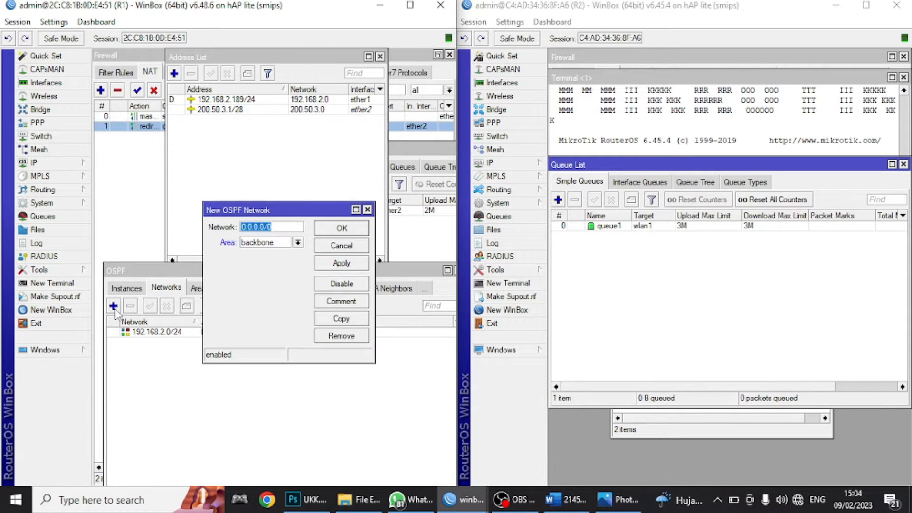
text(200.50.2.0)
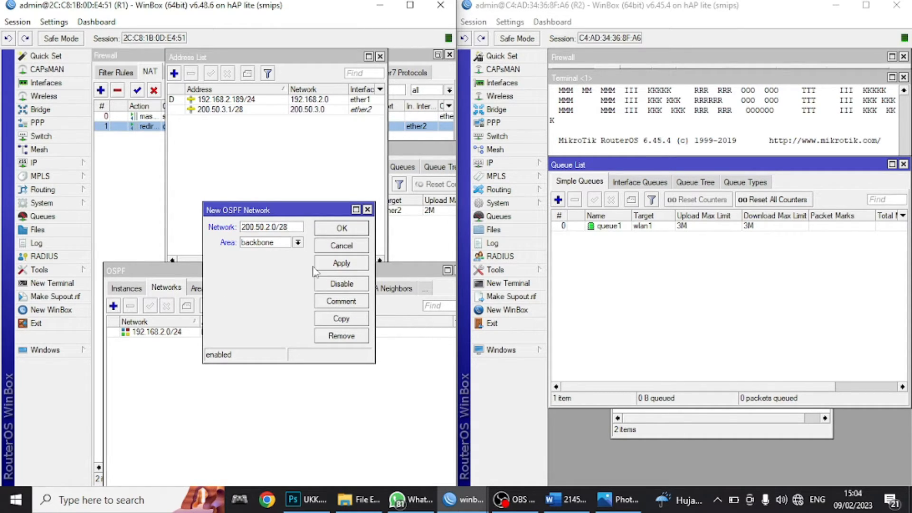
click(344, 264)
click(344, 233)
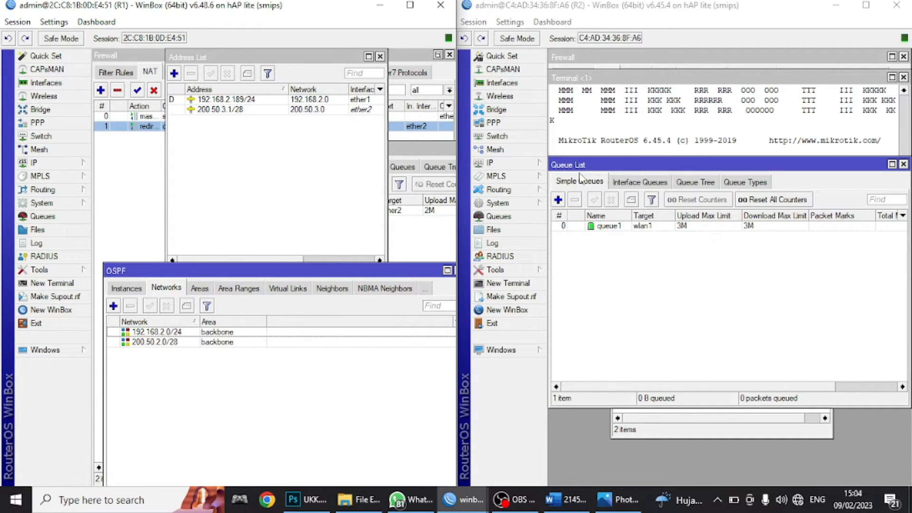
click(903, 164)
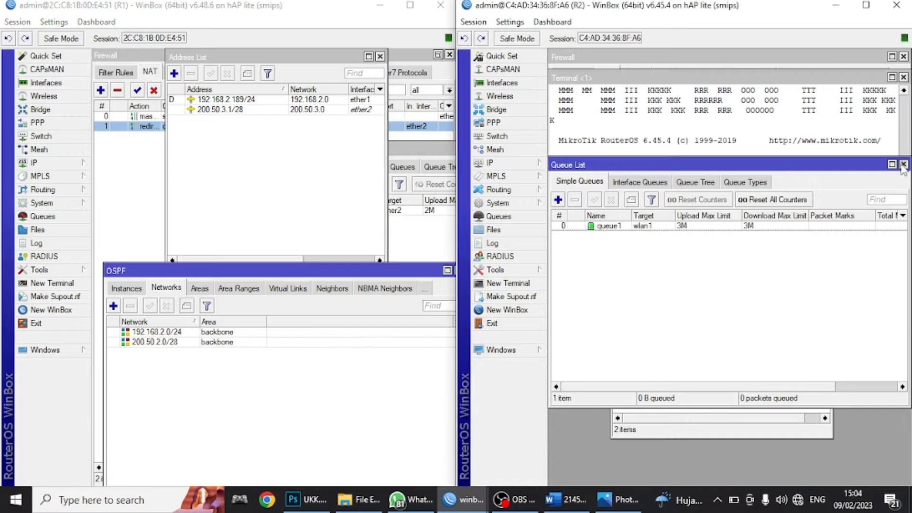
- Close R2's queue, terminal and NAT windows, then arrange its OSPF and IP Addresses windows
click(903, 77)
click(905, 57)
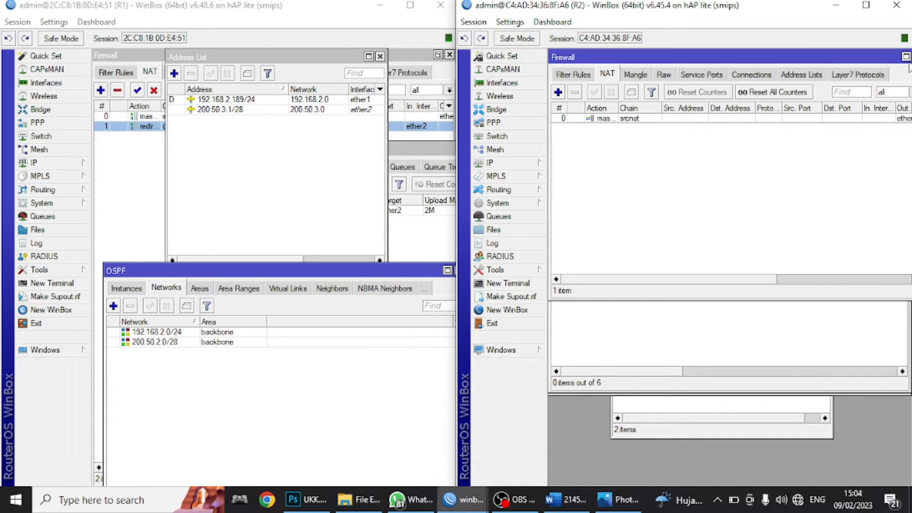
double_click(882, 57)
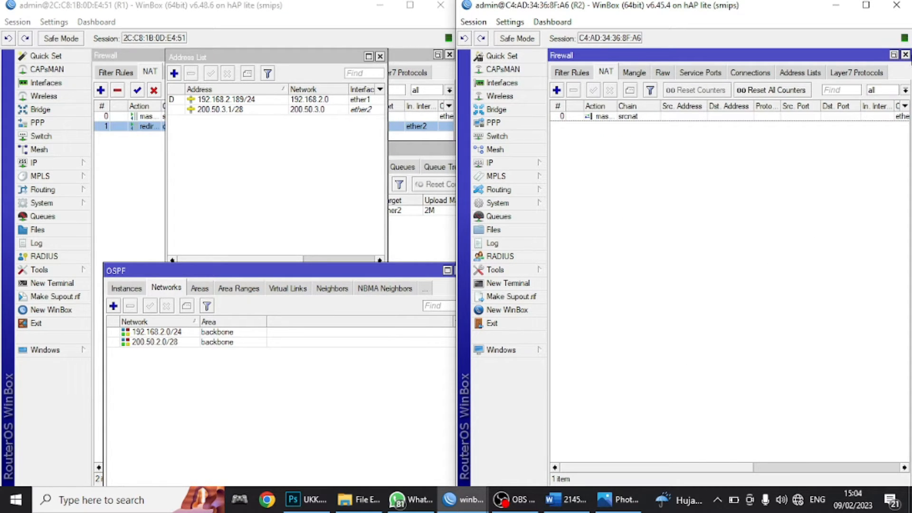
click(905, 55)
click(541, 191)
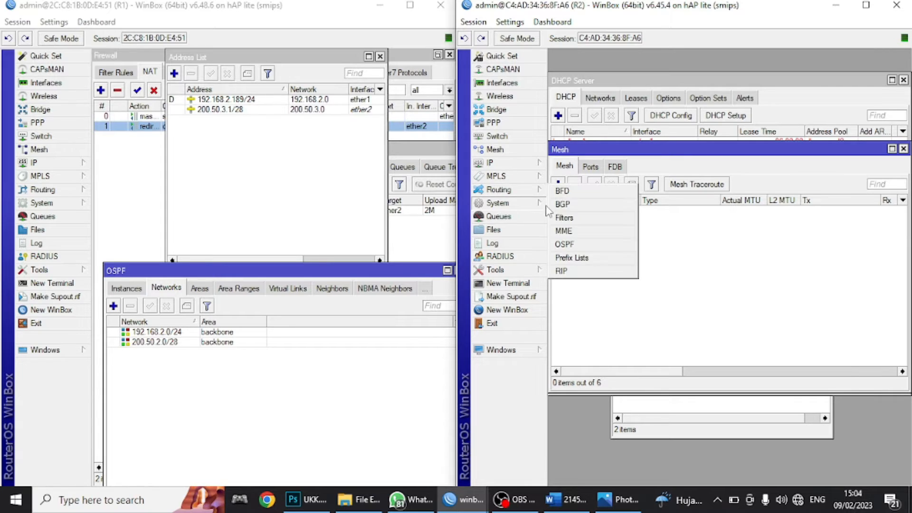
click(572, 244)
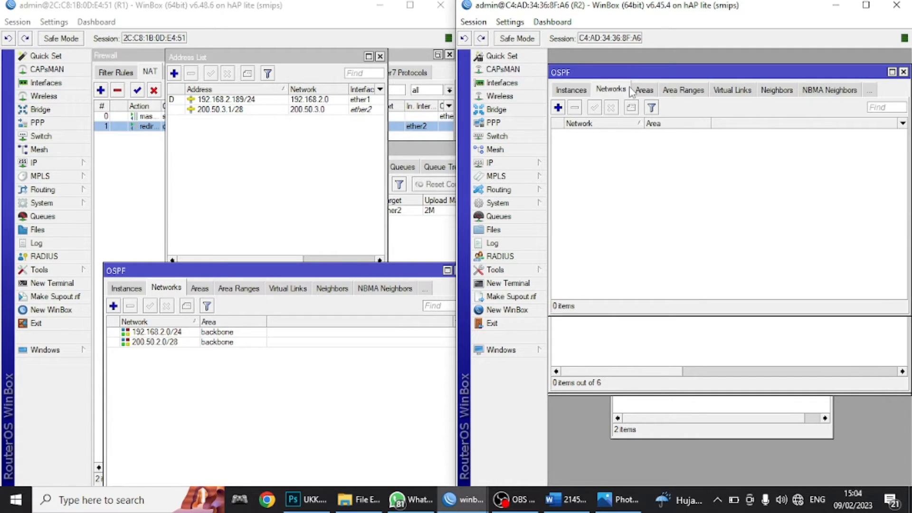
drag(633, 73, 620, 266)
click(499, 166)
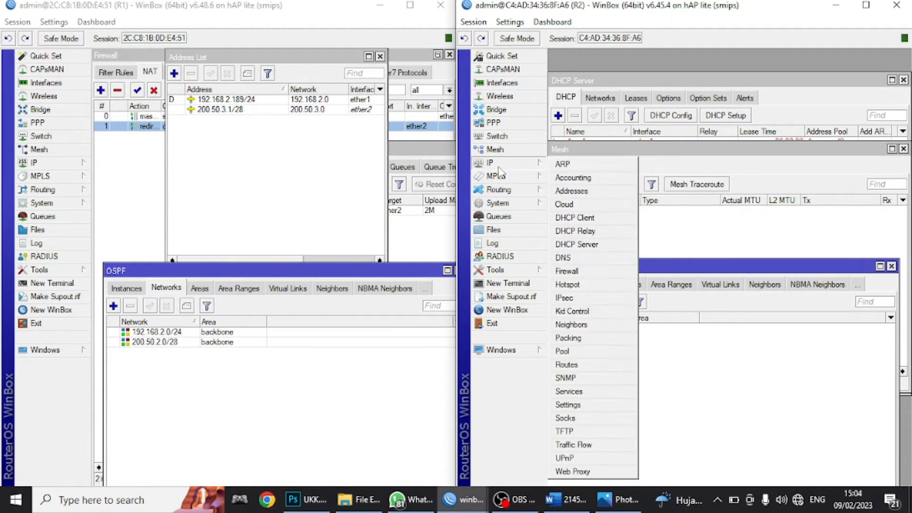
click(571, 191)
drag(687, 205, 670, 50)
click(578, 268)
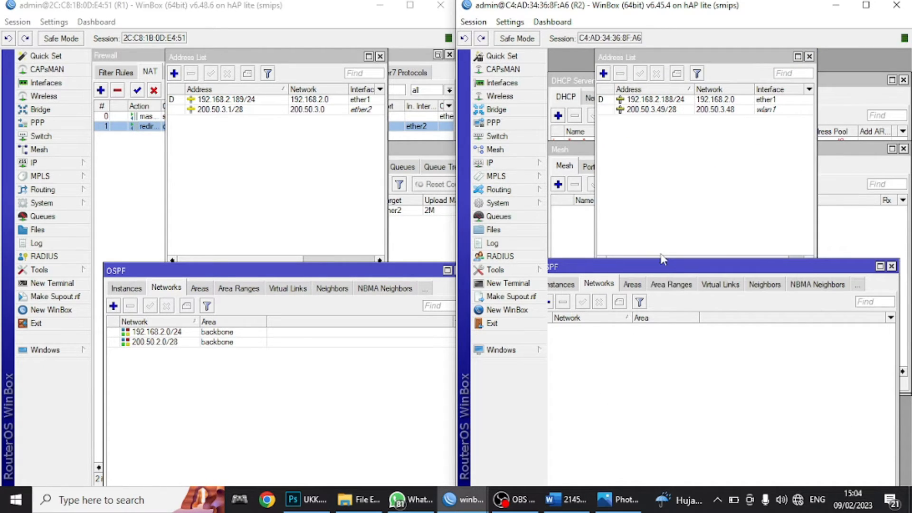
drag(663, 260, 683, 285)
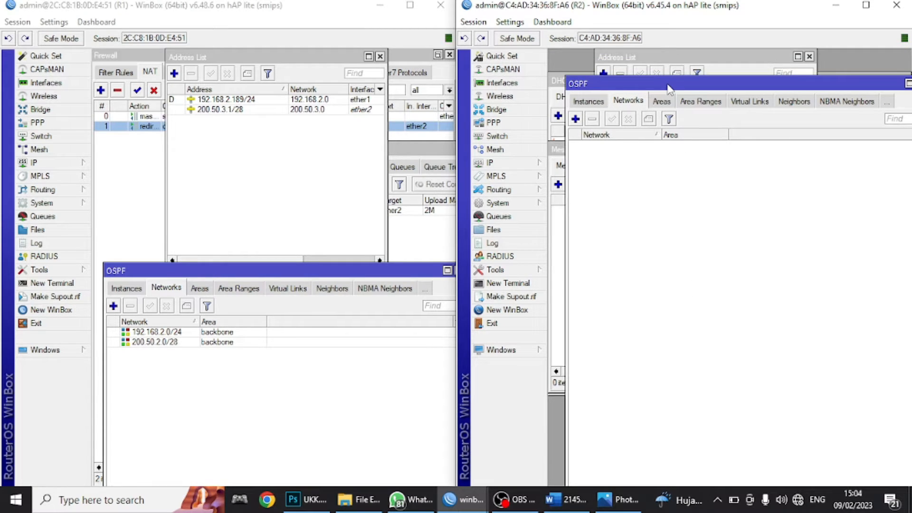
drag(667, 85, 651, 248)
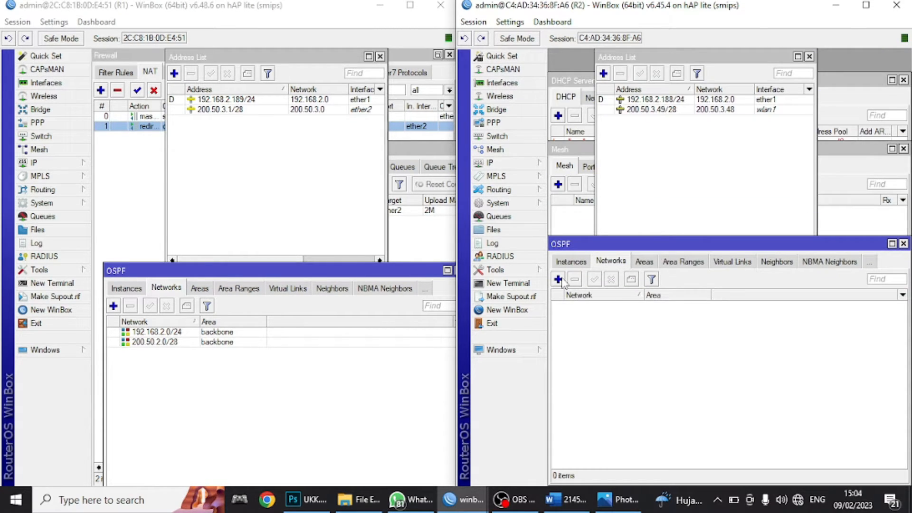
- Add R2 OSPF networks 192.168.2.0/24 and 200.50.3.48/28 in area backbone, then close both windows
click(558, 279)
text(192.168.2.0/24)
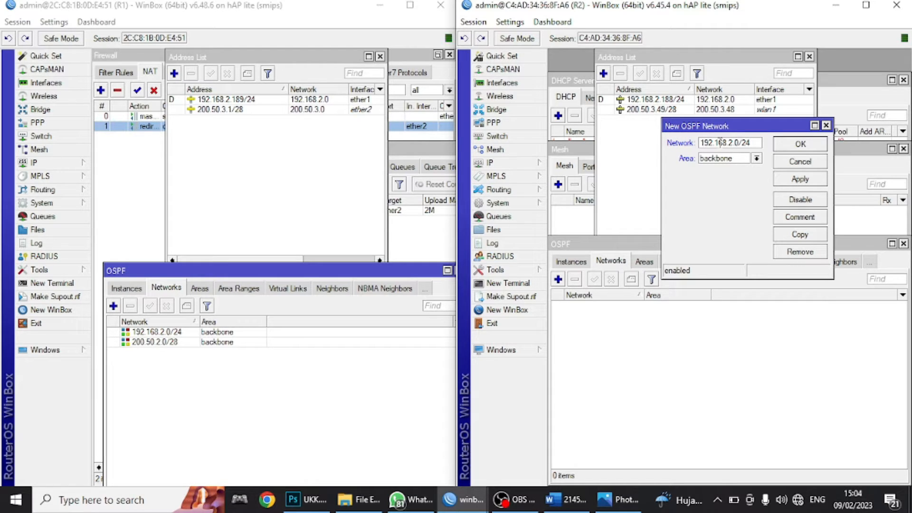
click(800, 179)
click(800, 143)
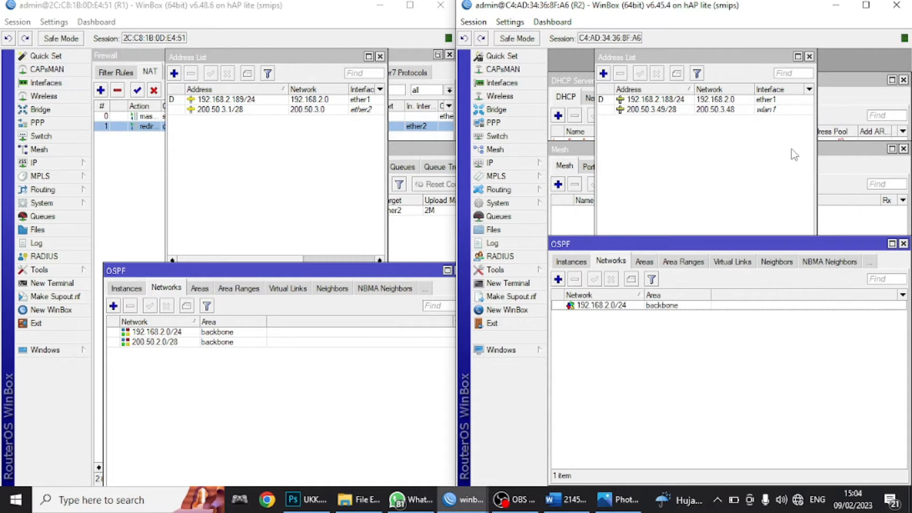
click(558, 280)
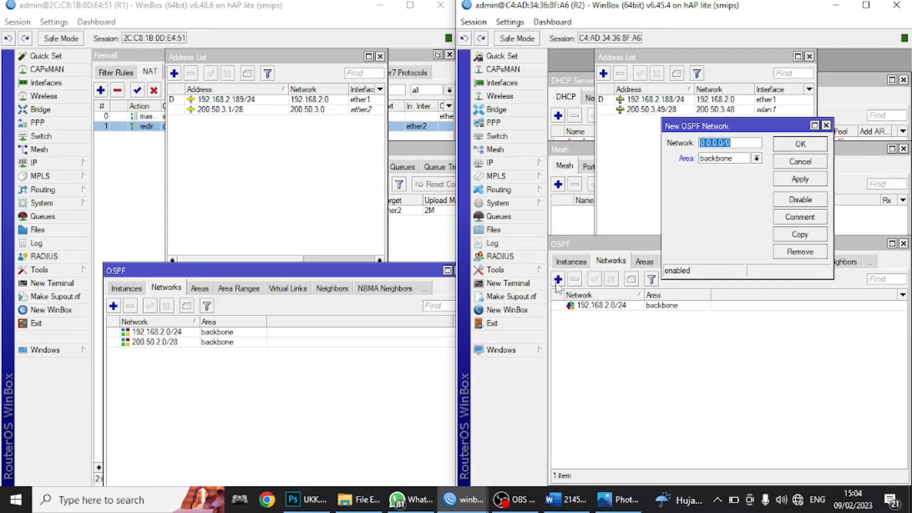
drag(739, 129, 708, 300)
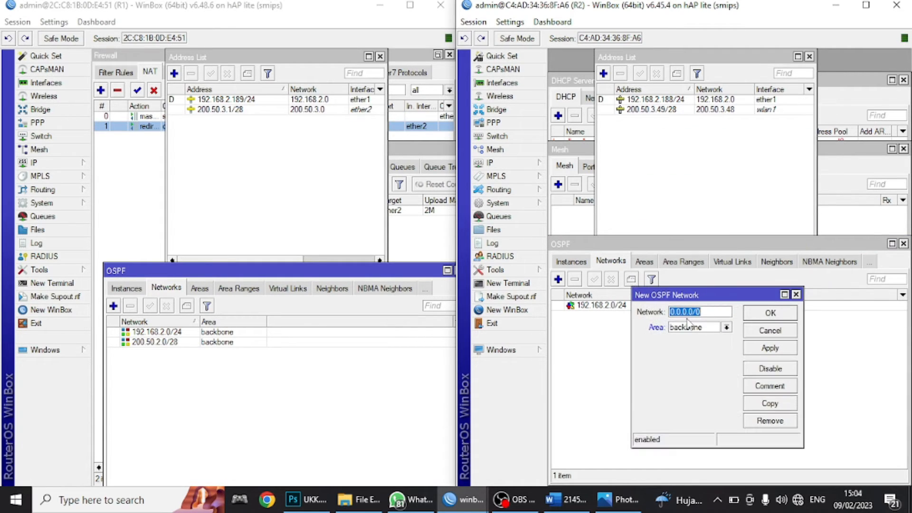
text(200.50.3.48)
click(766, 348)
click(771, 313)
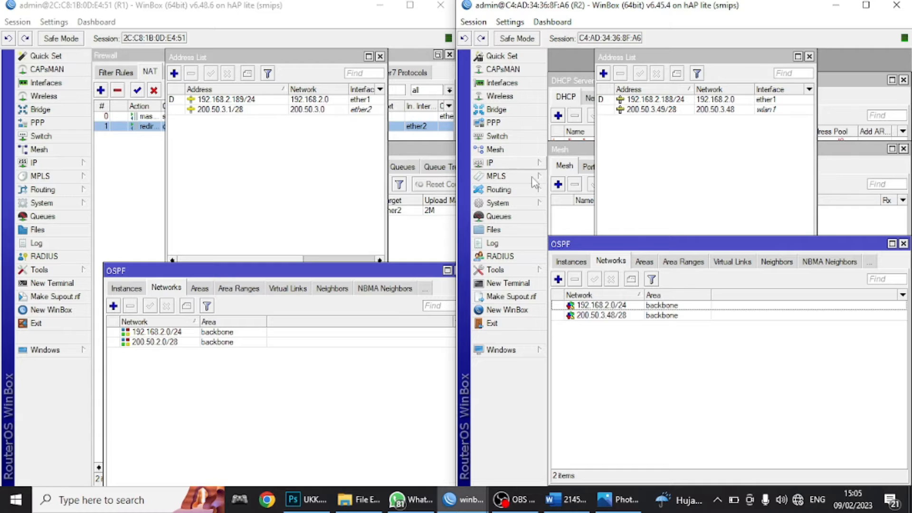
click(904, 243)
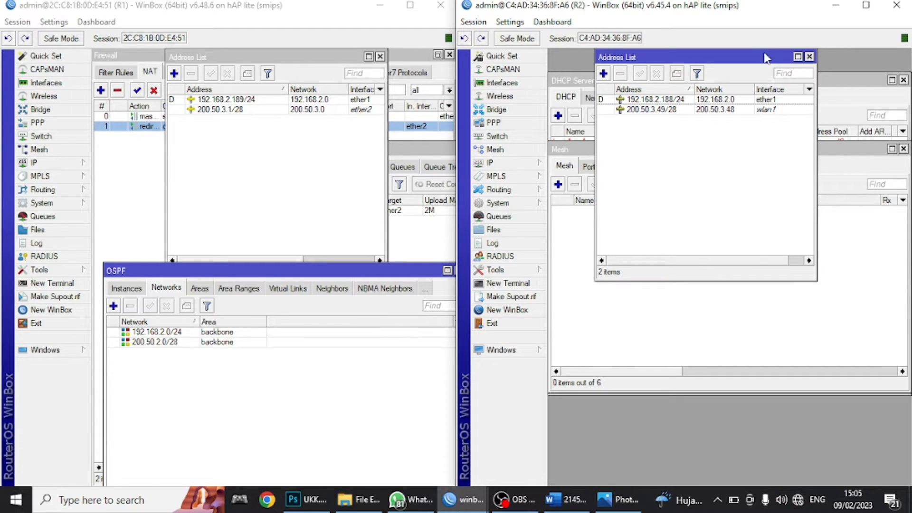
click(809, 56)
click(527, 164)
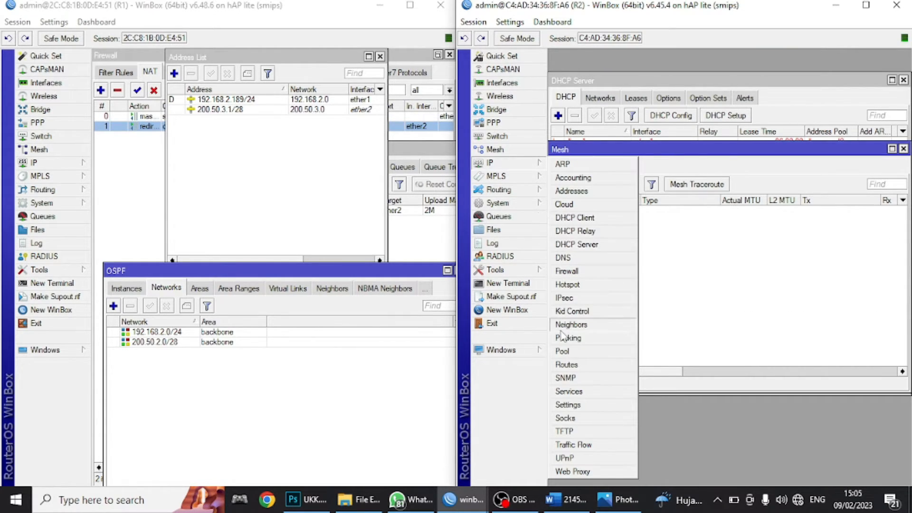
click(568, 365)
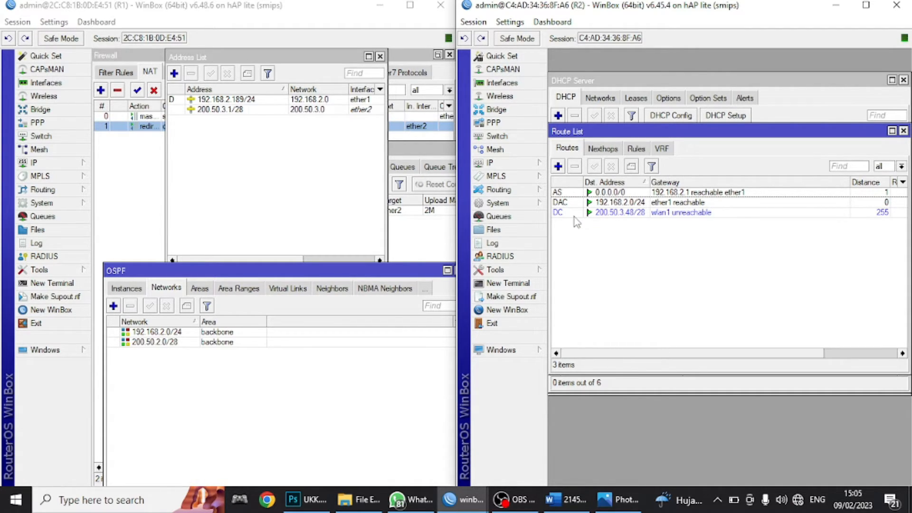
- Open UKK PAKET 1.jpg from File Explorer and zoom into the R1/R2 topology diagram
mouse_move(576, 222)
click(612, 497)
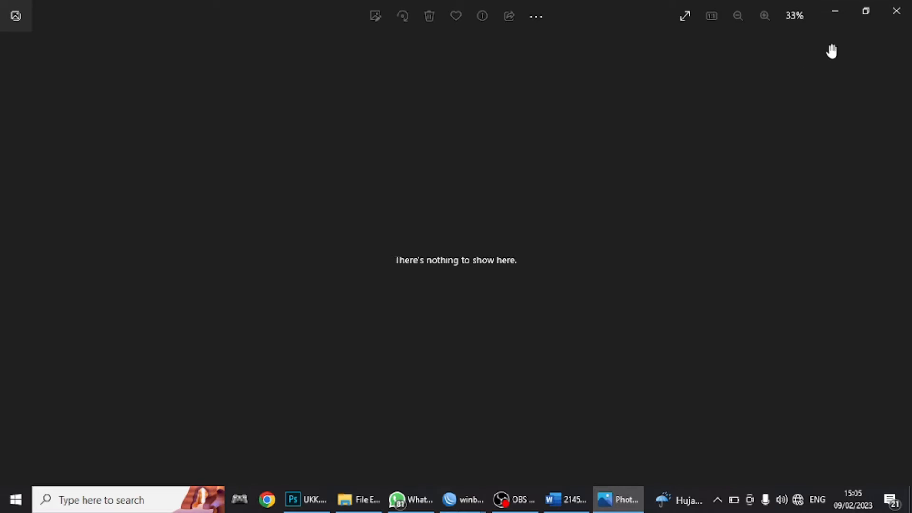
click(895, 11)
click(377, 498)
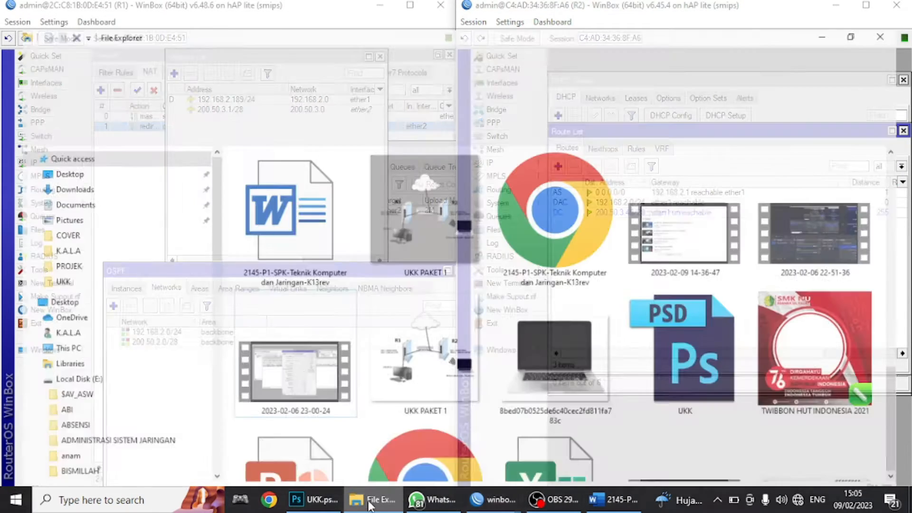
double_click(465, 207)
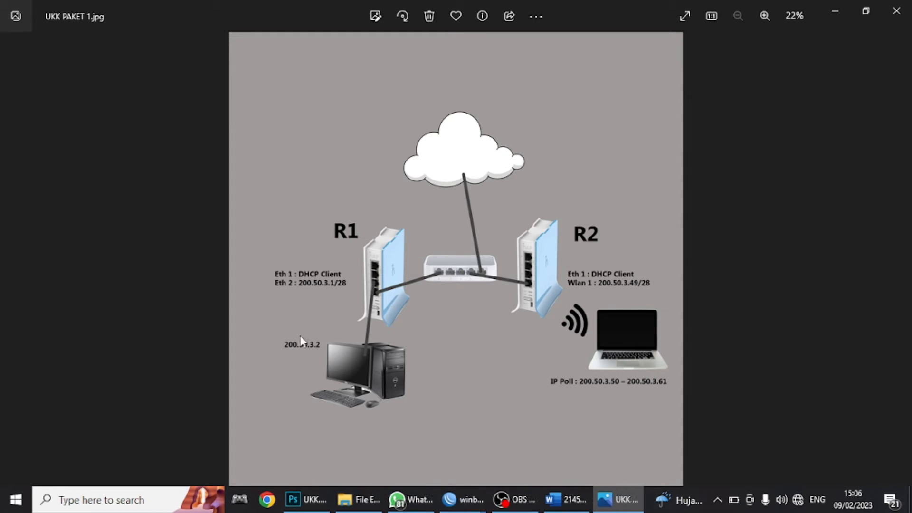
scroll(300, 335, up, 4)
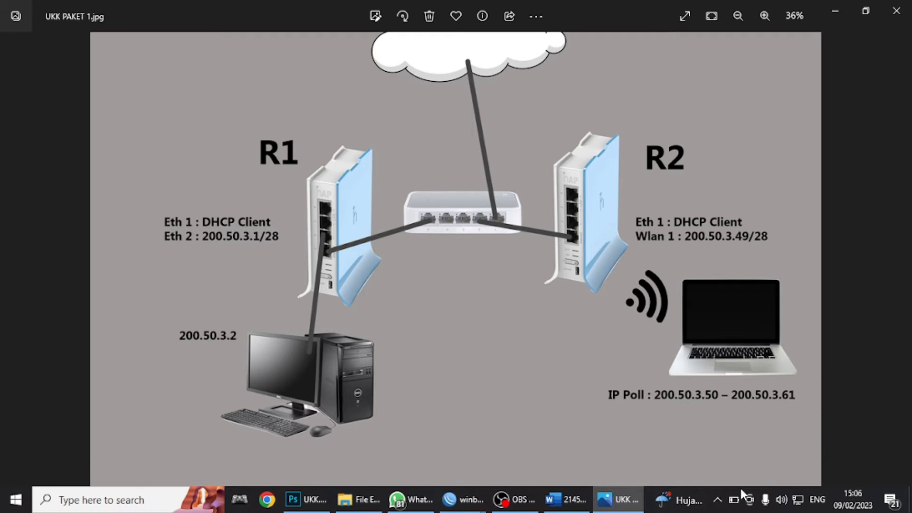
click(800, 499)
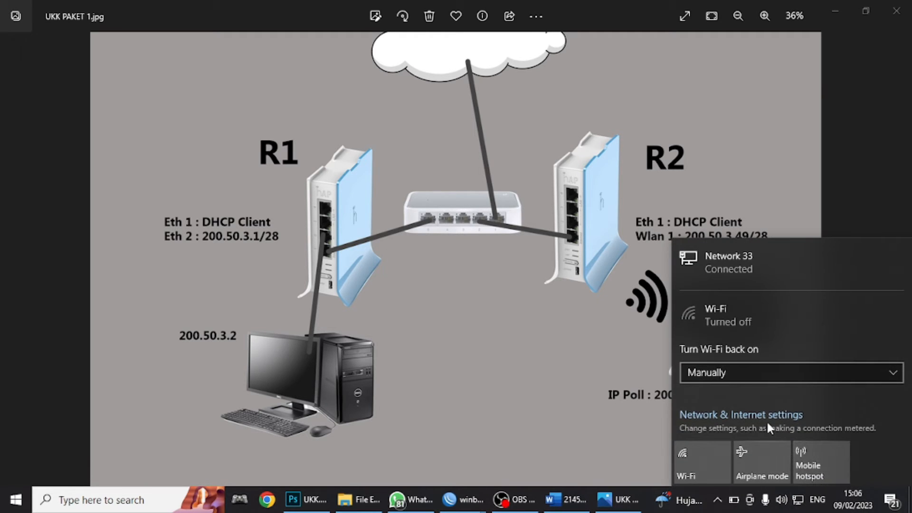
- Open the IPv4 properties of the Ethernet 10 adapter
click(741, 415)
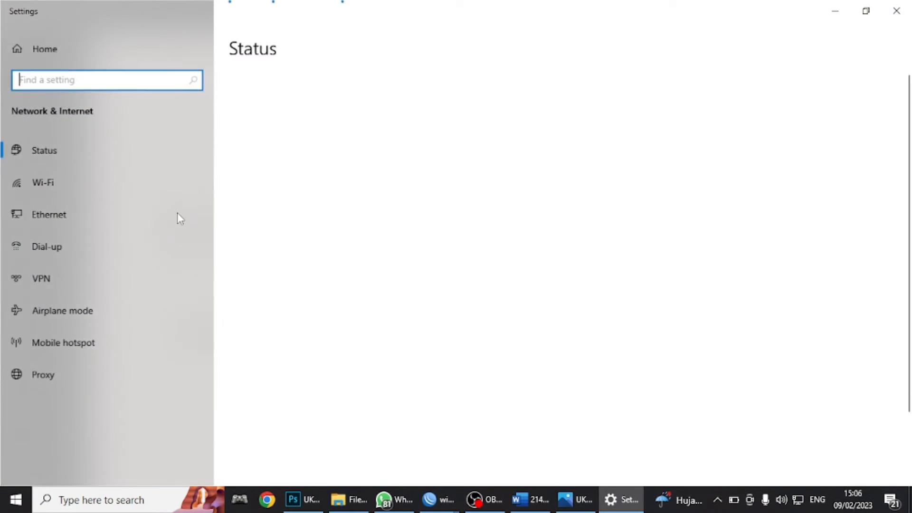
click(76, 220)
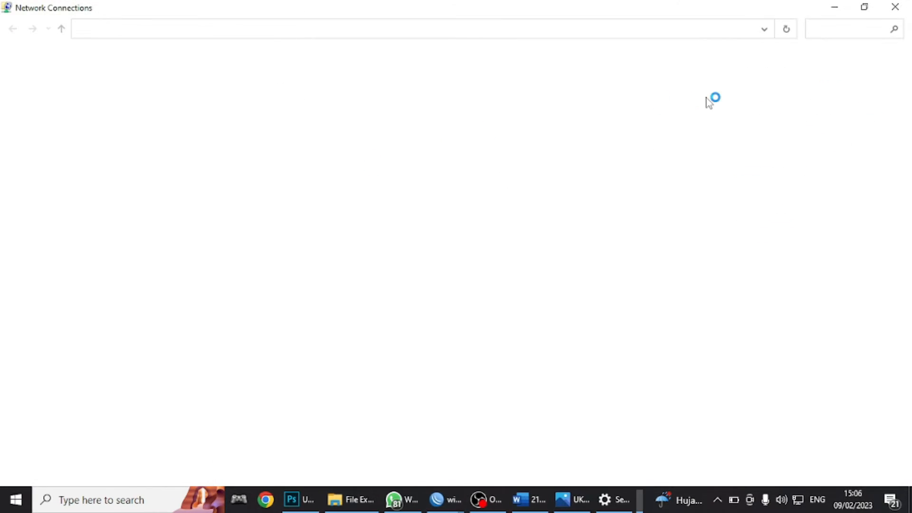
click(273, 102)
double_click(273, 101)
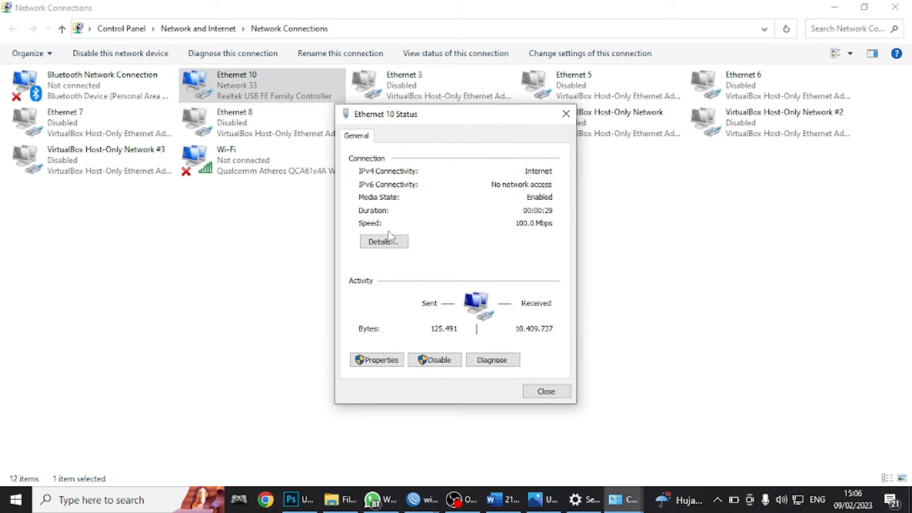
click(400, 359)
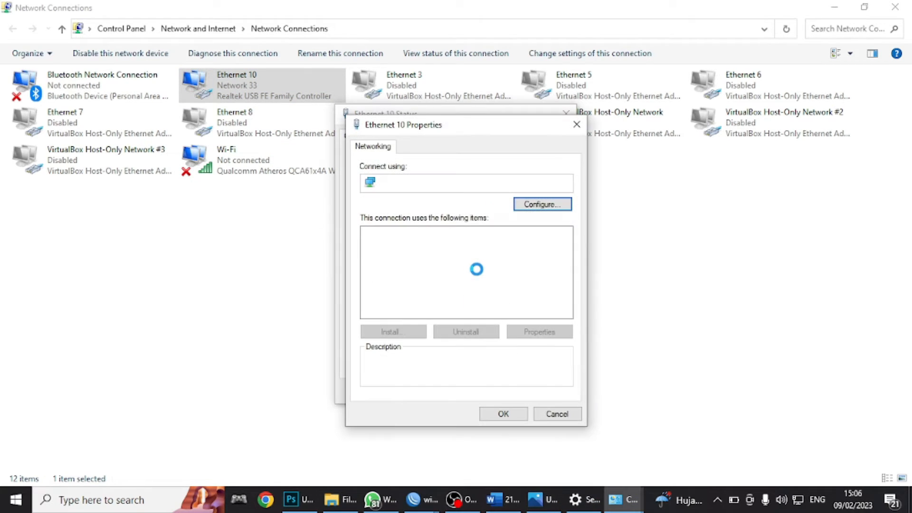
double_click(494, 277)
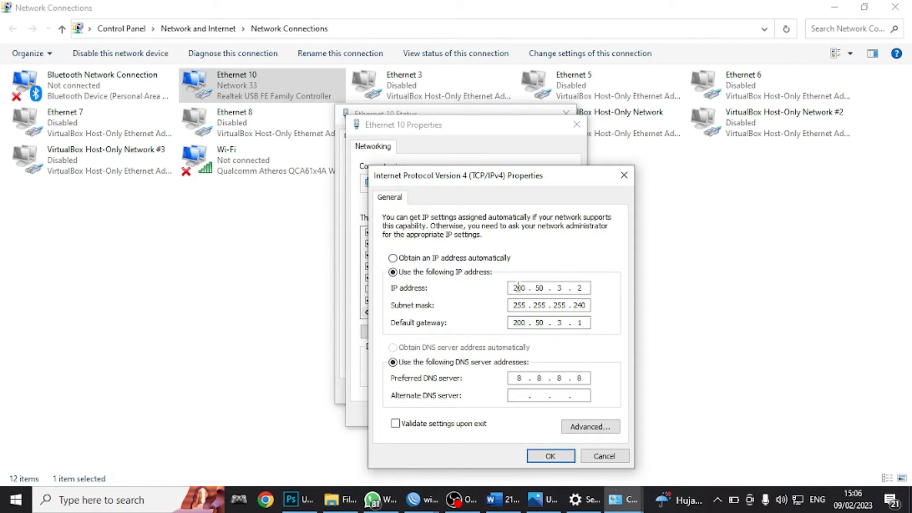
- Set static IP 200.50.3.2, mask 255.255.255.240, gateway 200.50.3.1 and DNS 8.8.8.8
click(473, 259)
click(480, 272)
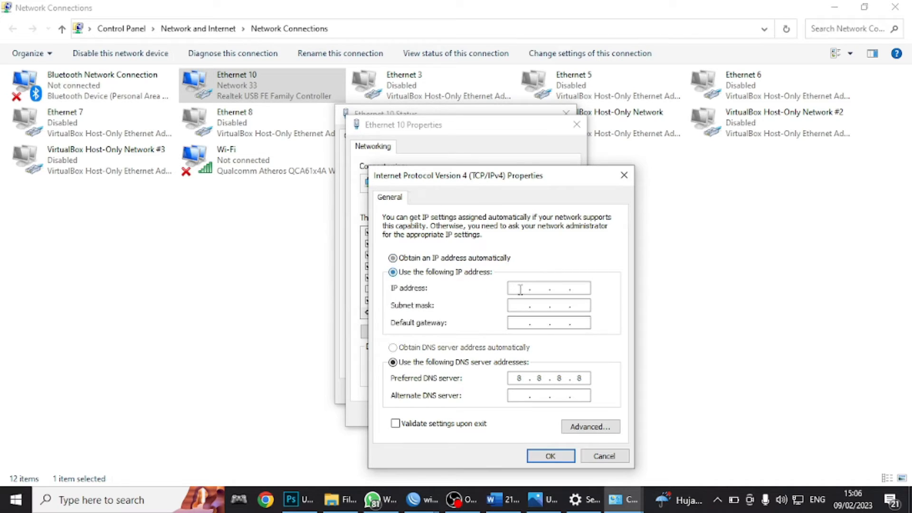
click(519, 288)
text(200 . 50 . 3 . 2)
key(Tab)
key(Right)
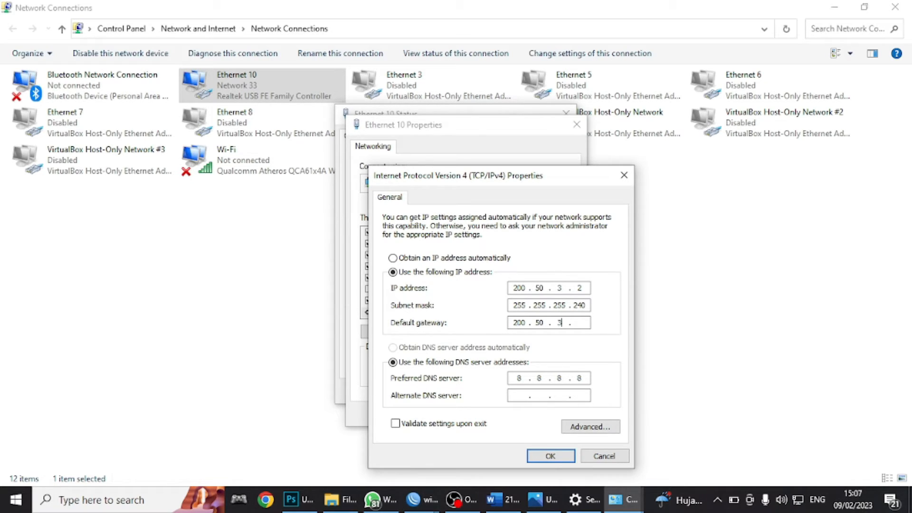
click(551, 456)
click(517, 411)
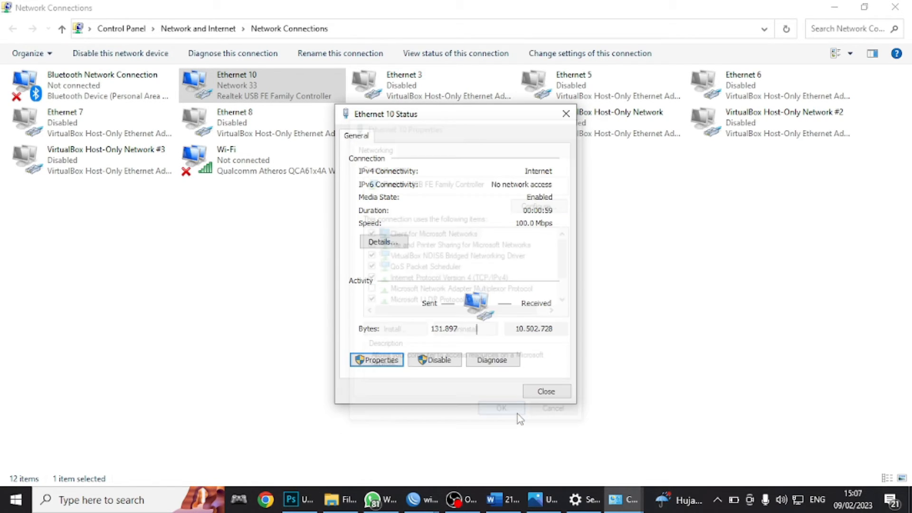
click(546, 393)
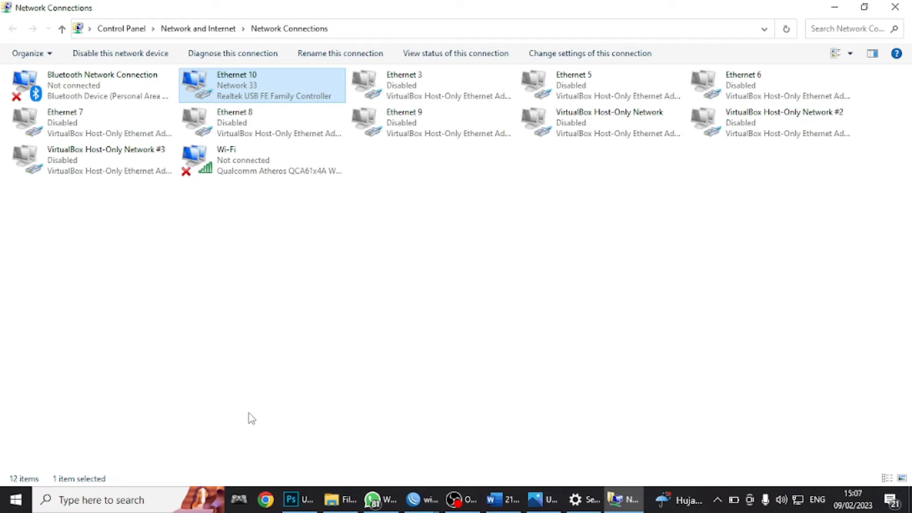
- Open Command Prompt and ping 8.8.8.8 to confirm replies with no packet loss
key(super)
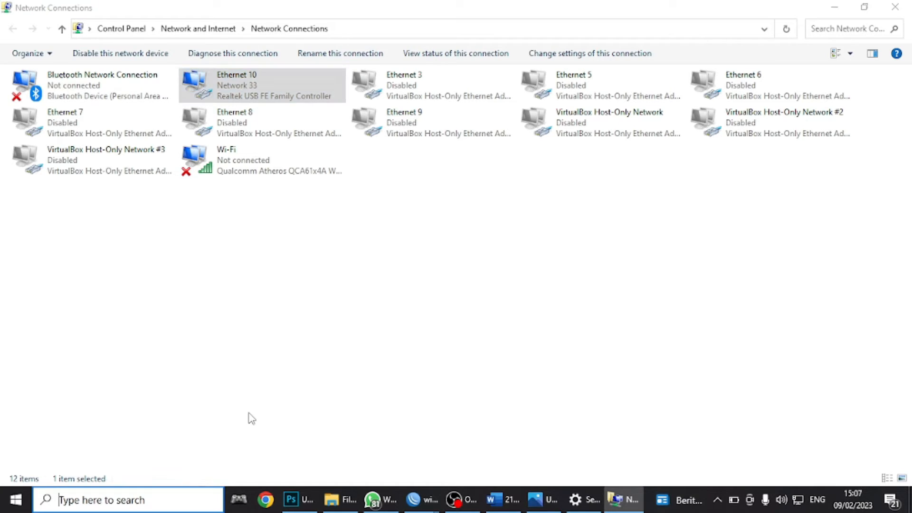
text(cmd)
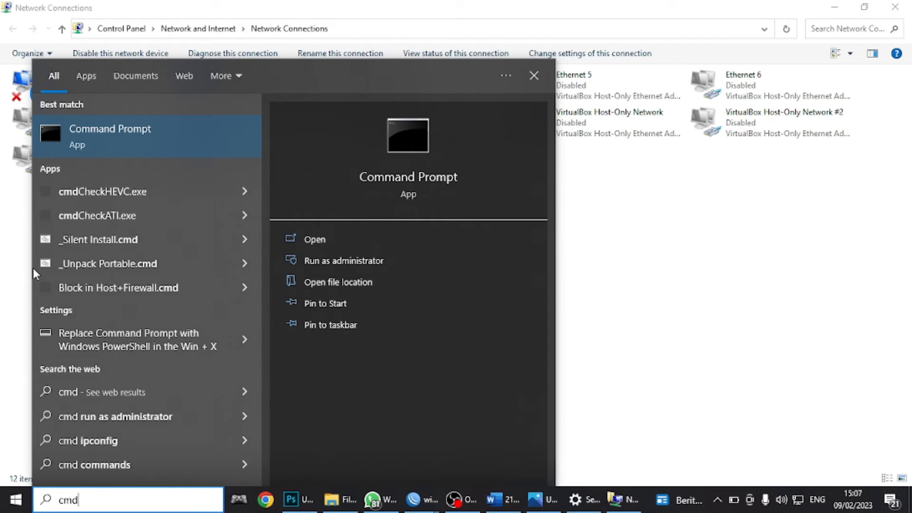
key(Return)
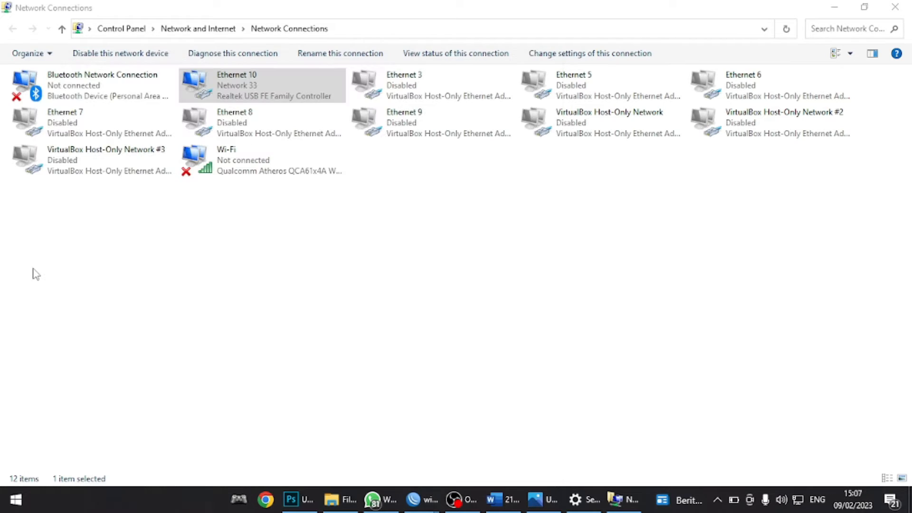
text(ping )
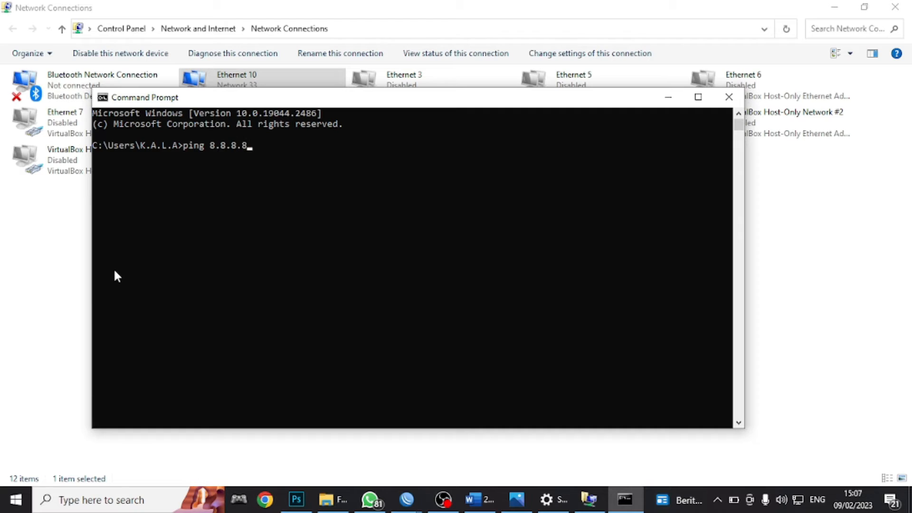
text(8.8.8.8)
key(Return)
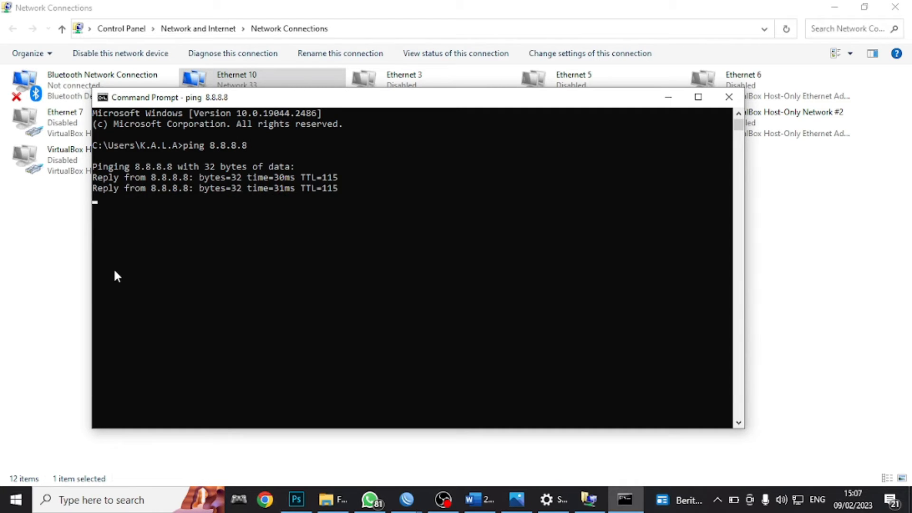
key(ctrl+c)
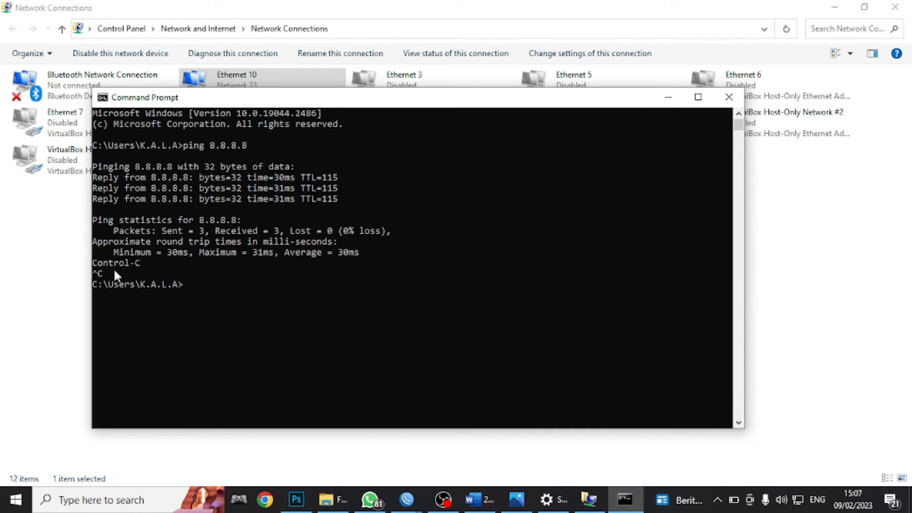
- Ping 192.168.2.1 with 0% loss, then close Command Prompt
text(ping 192.168.2.1)
key(Return)
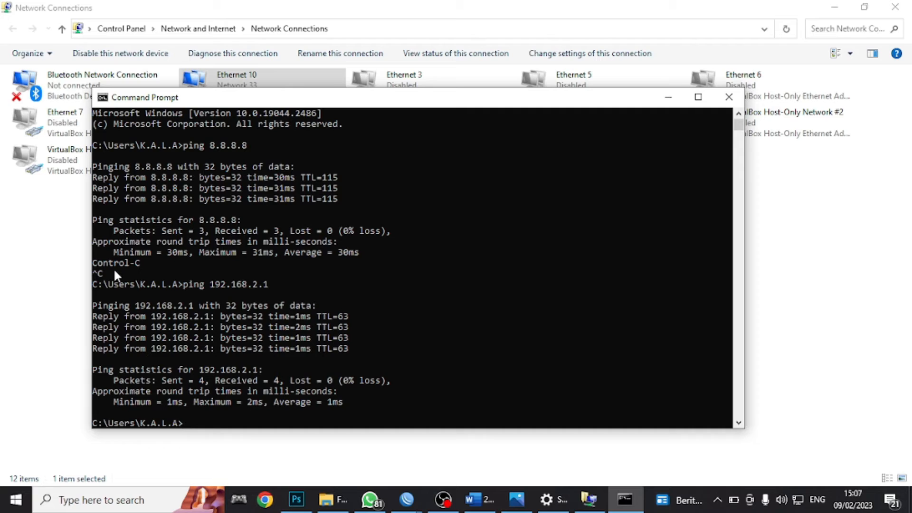
key(Return)
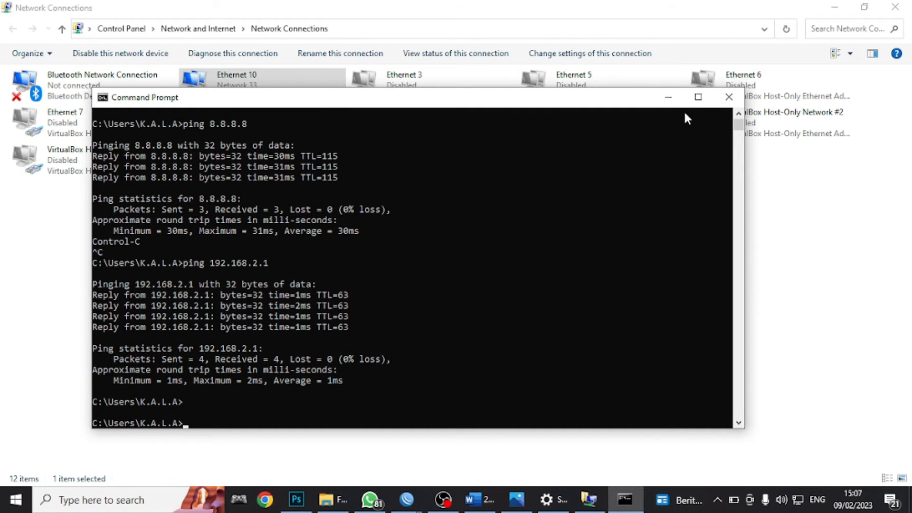
click(728, 97)
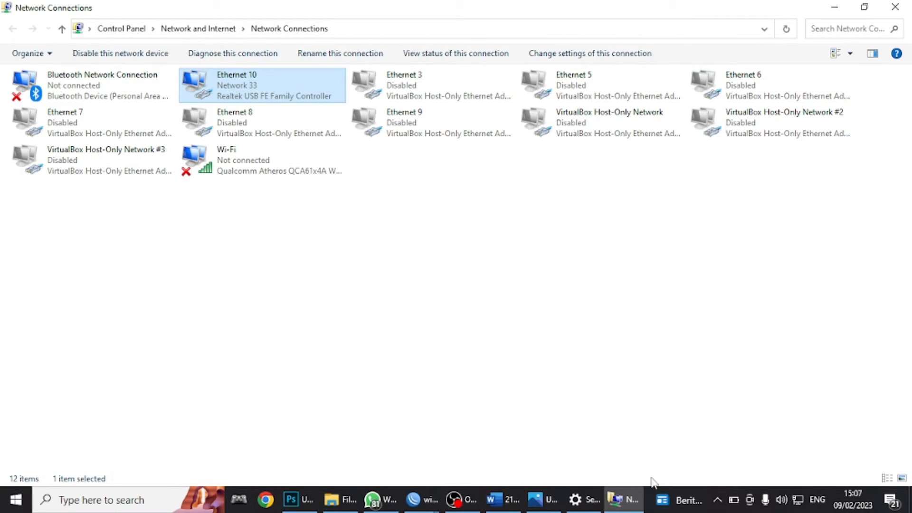
- Turn Wi-Fi on and connect to the open UKK_01 network
click(799, 500)
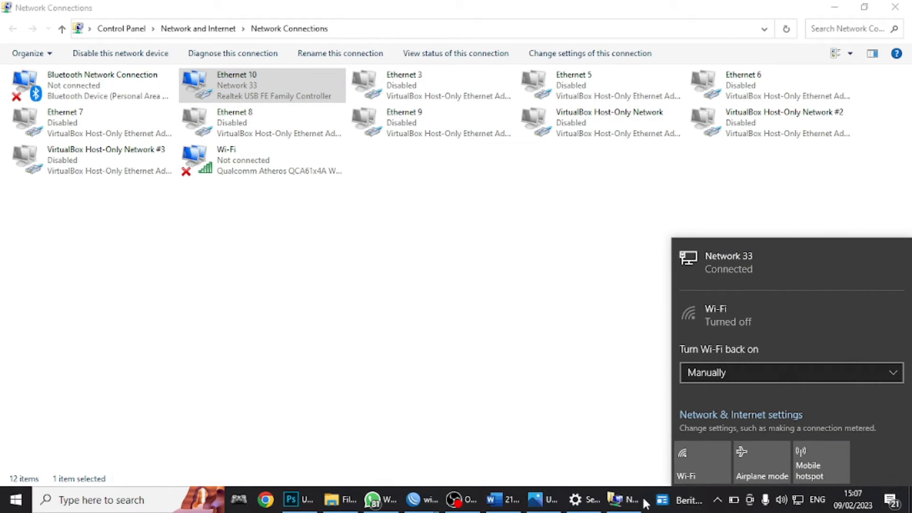
click(693, 465)
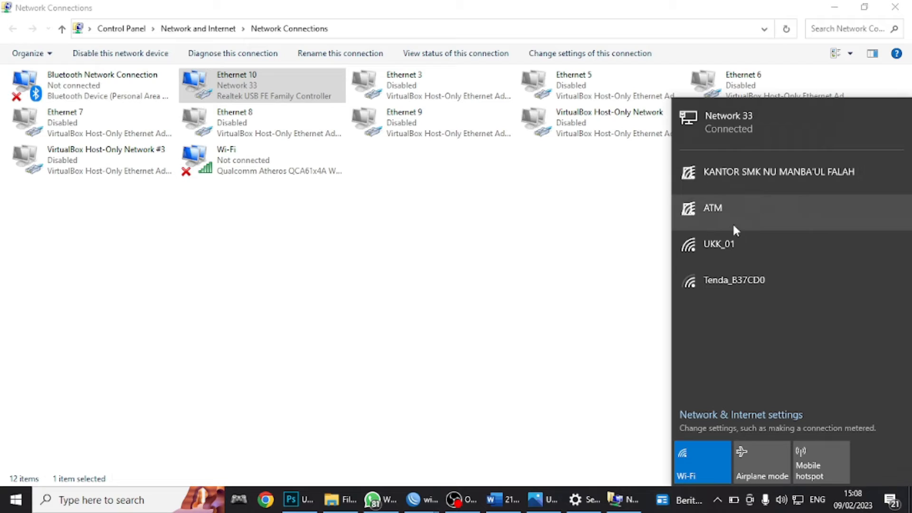
click(737, 242)
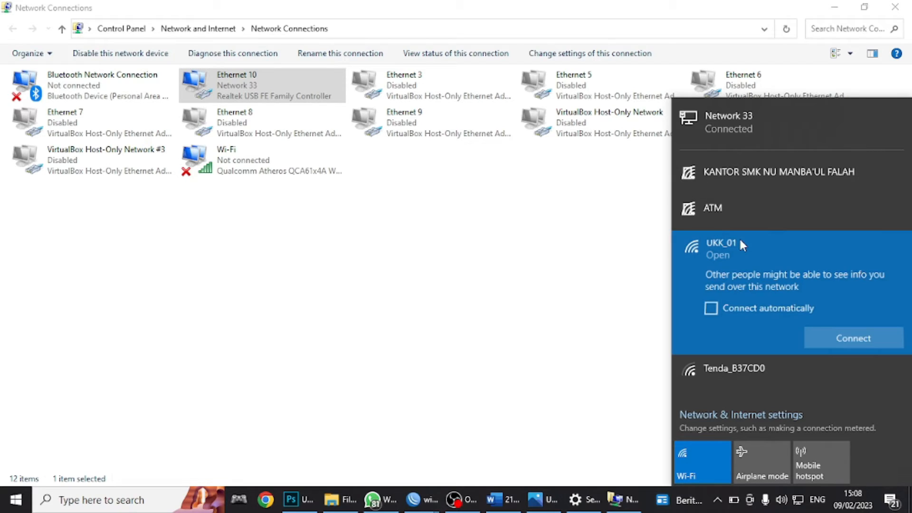
click(834, 335)
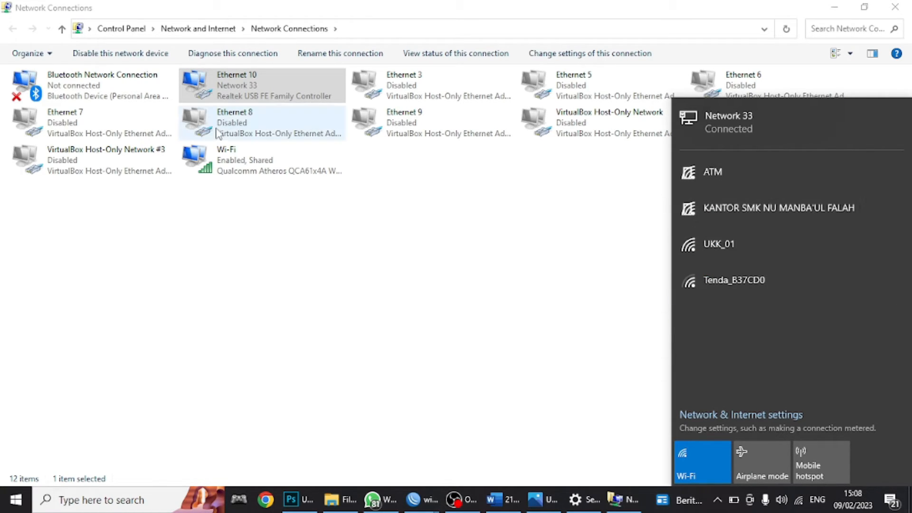
- Show the Wi-Fi adapter's details: address 200.50.3.61, gateway 200.50.3.49
click(243, 162)
double_click(243, 161)
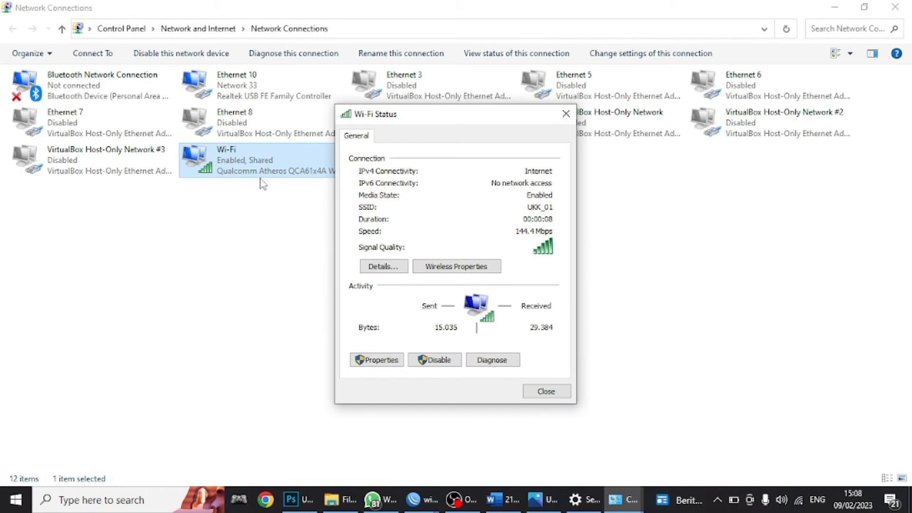
click(378, 266)
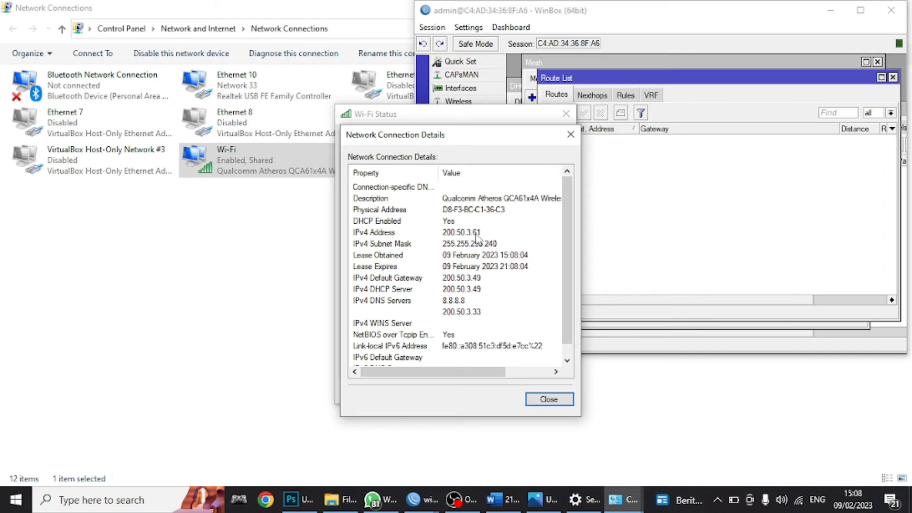
click(831, 10)
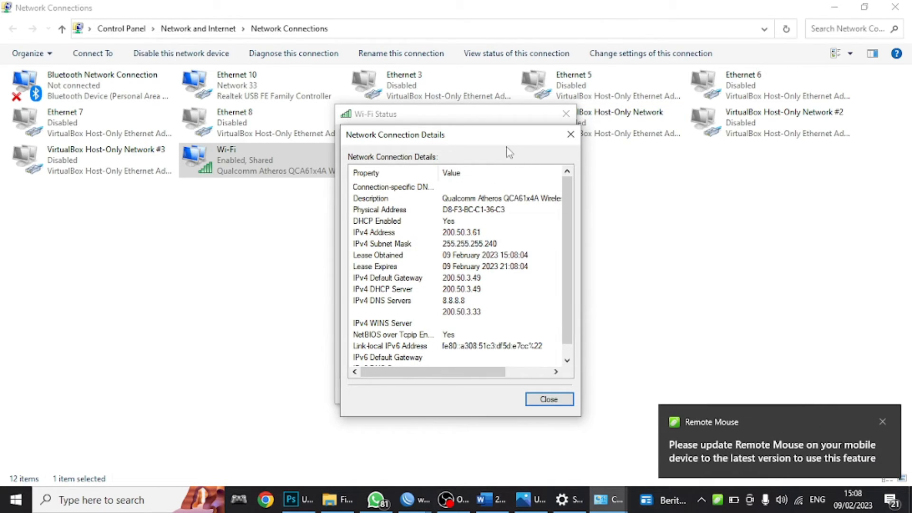
drag(508, 149, 751, 133)
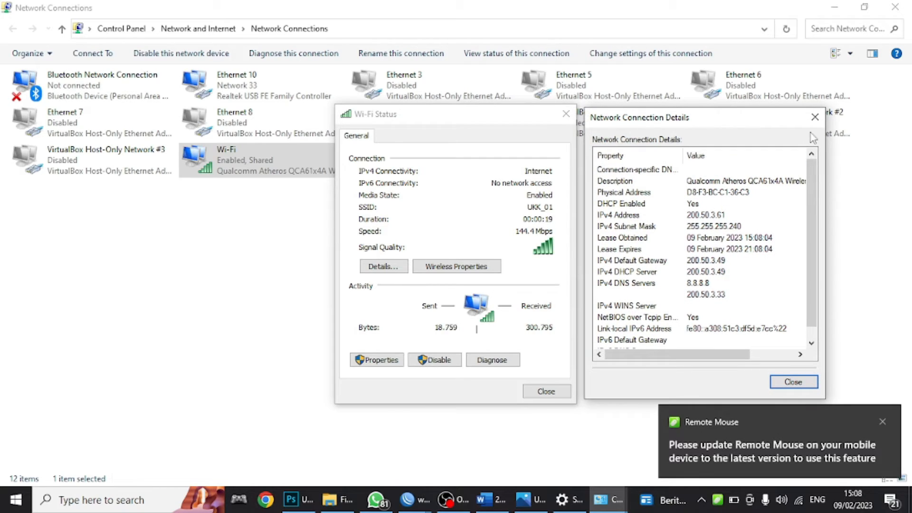
- Close the Wi-Fi status and details windows and return to the Word checklist
click(814, 118)
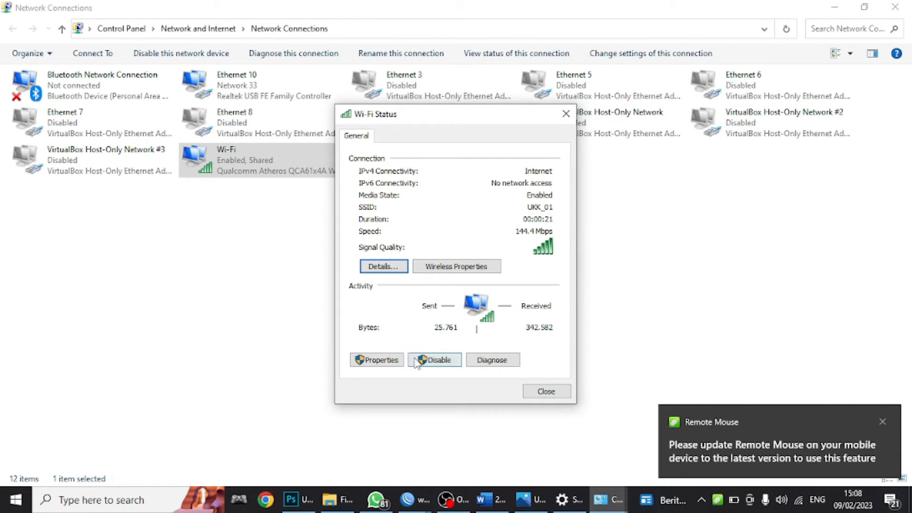
key(super)
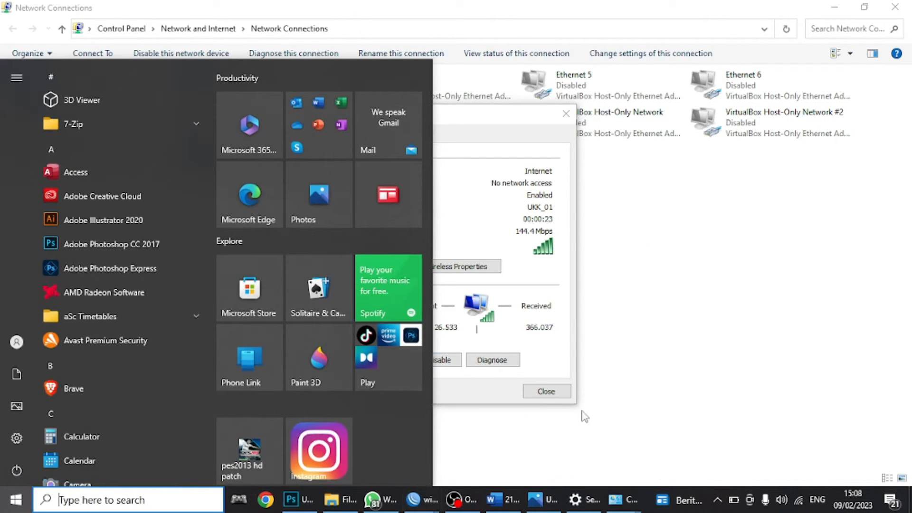
click(546, 391)
click(503, 500)
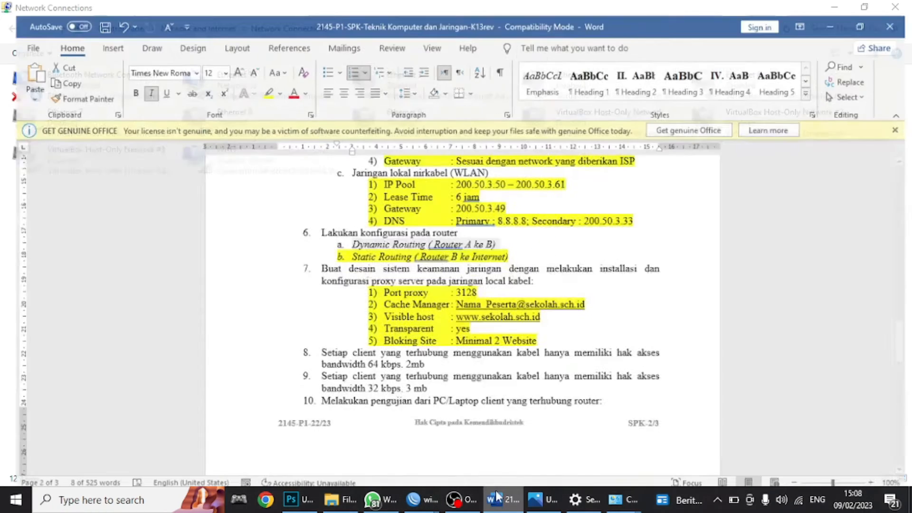
- Highlight the 'IP Static' and 'IP Dynamic' checklist items in yellow
scroll(389, 397, down, 6)
scroll(390, 396, down, 1)
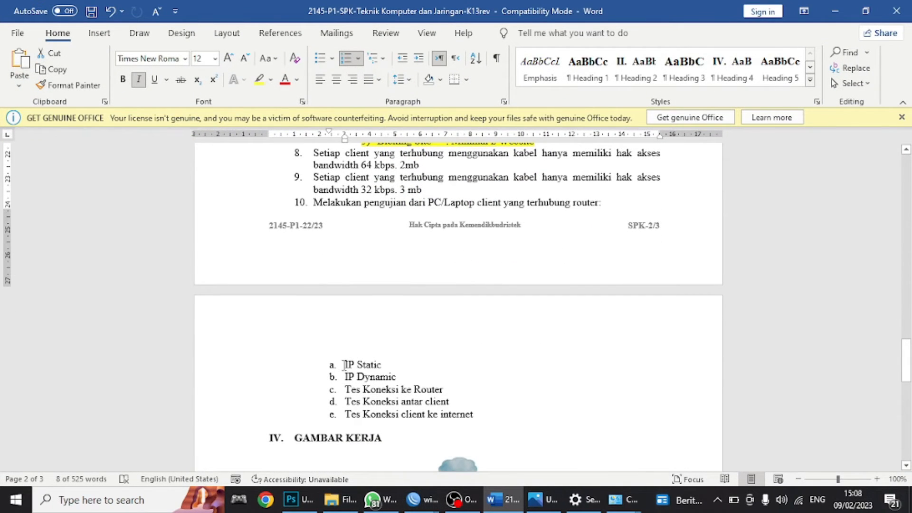
drag(345, 364, 401, 368)
click(345, 365)
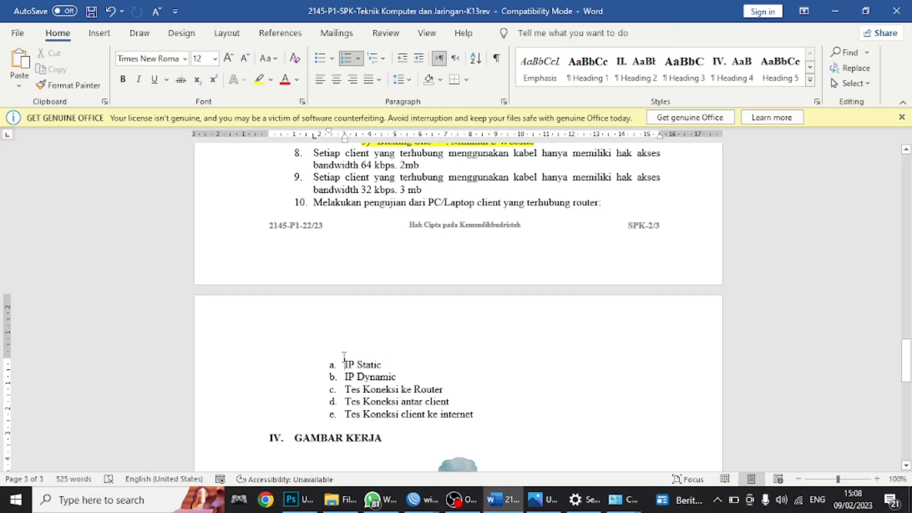
drag(344, 361, 345, 388)
click(259, 80)
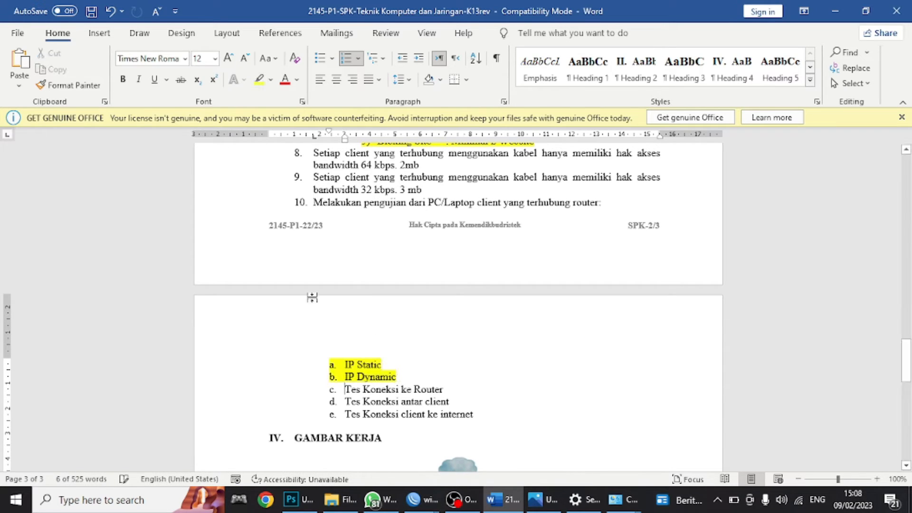
click(349, 380)
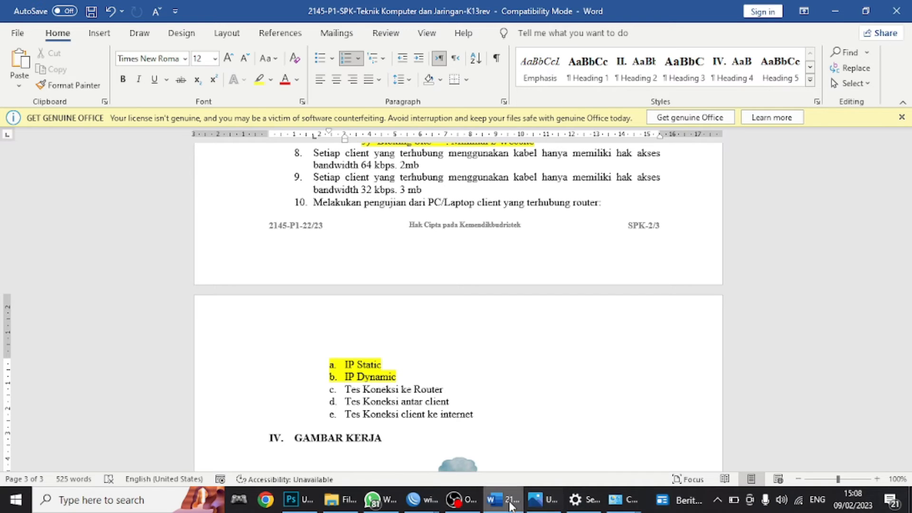
- Open Command Prompt and ping the router at 192.168.2.1
key(super)
text(c)
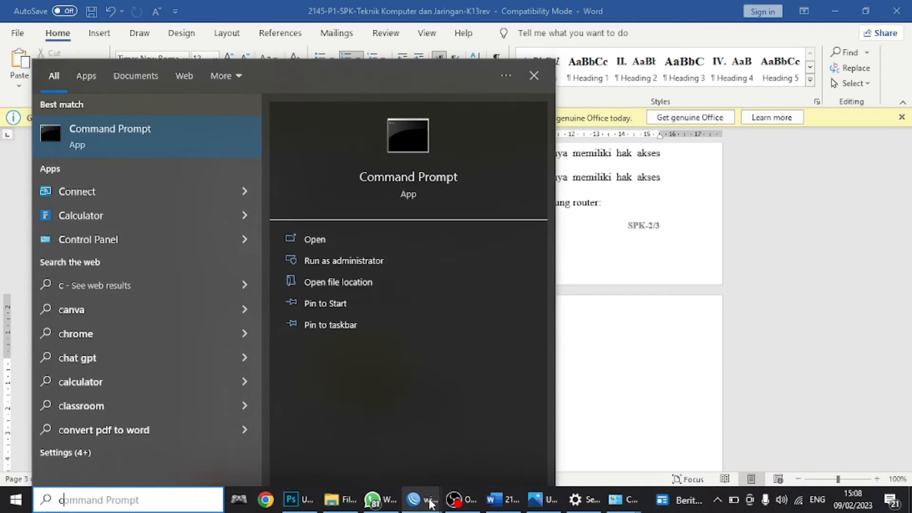
key(Return)
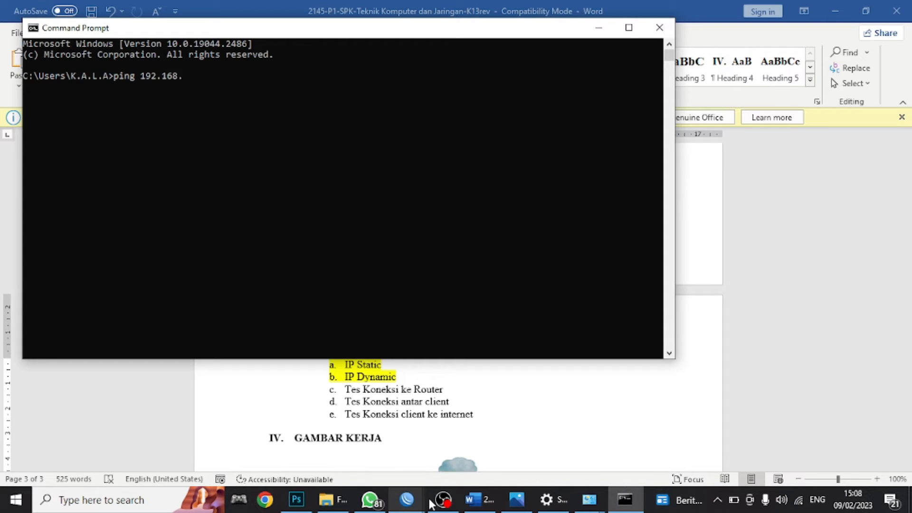
text(ping 192.168.2.1)
key(Return)
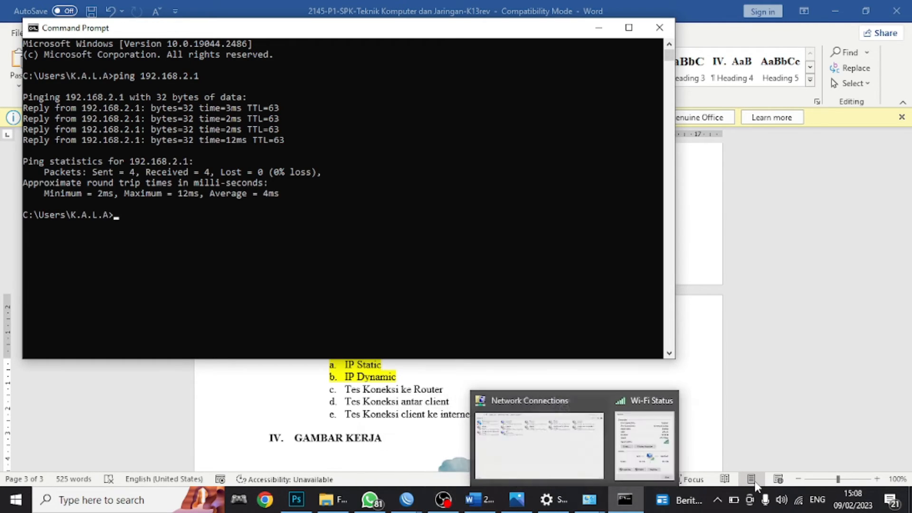
- Check the Ethernet 10 adapter's options in Network Connections without changing anything
click(717, 500)
click(717, 500)
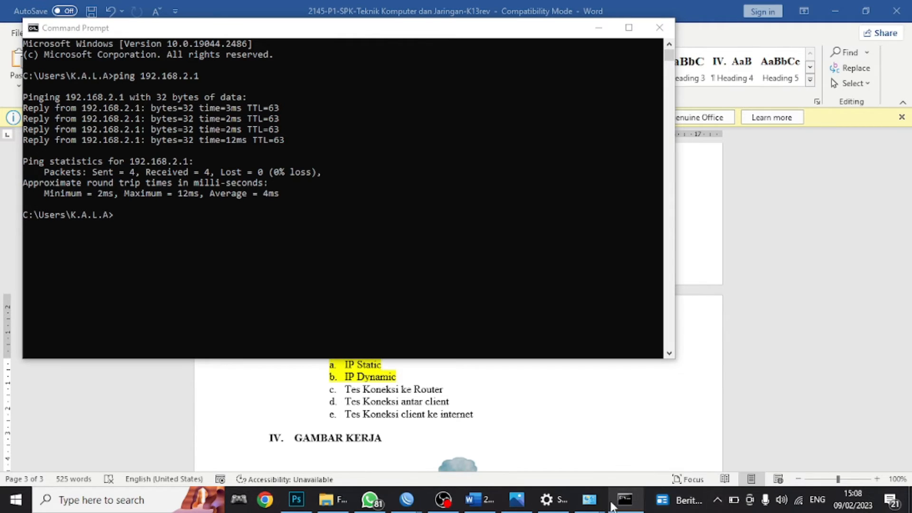
mouse_move(592, 505)
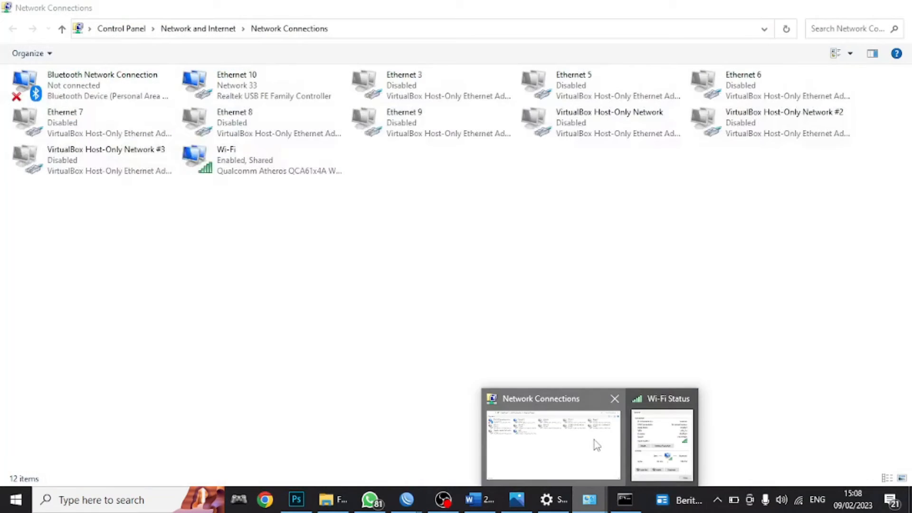
click(594, 443)
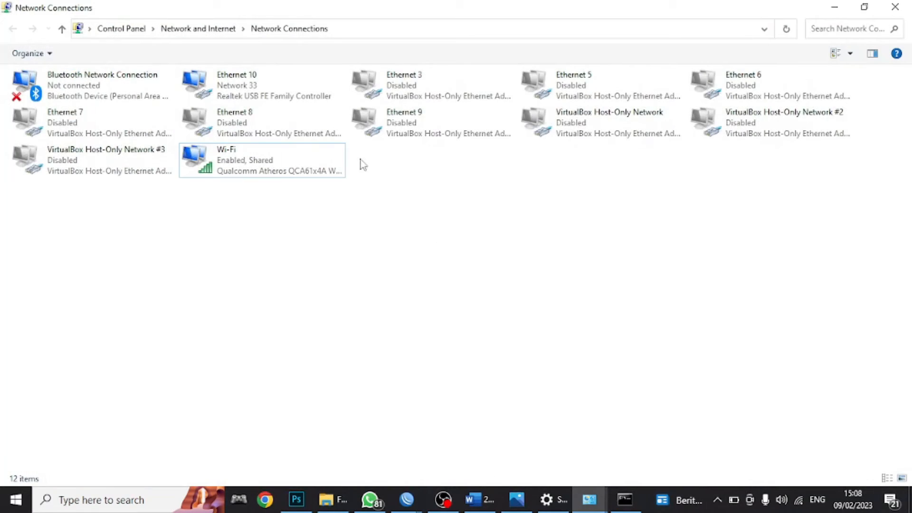
click(265, 101)
right_click(265, 101)
key(Escape)
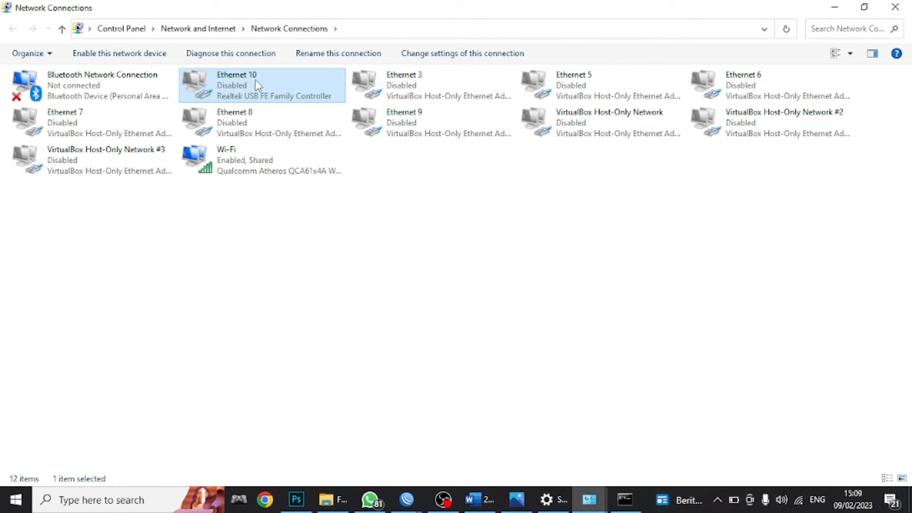
- Rerun the ping to 192.168.2.1, getting replies with 0% loss
click(627, 506)
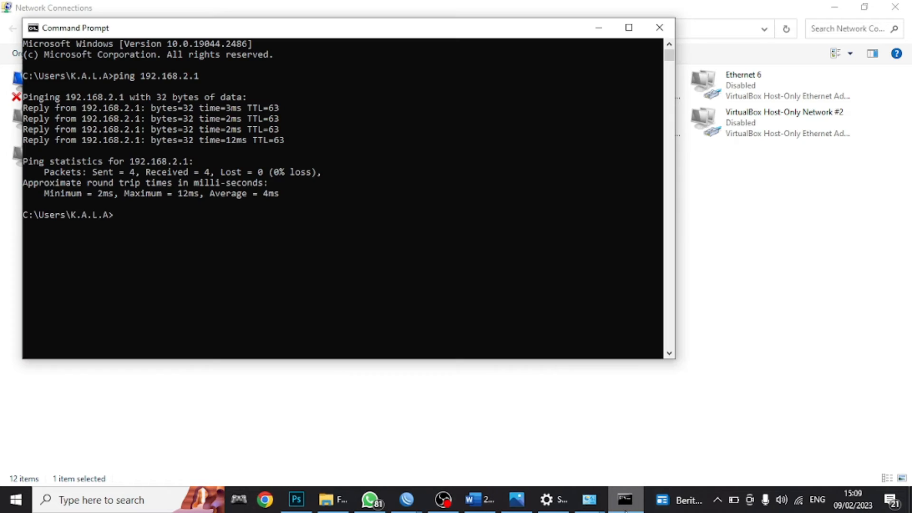
key(Up)
key(Return)
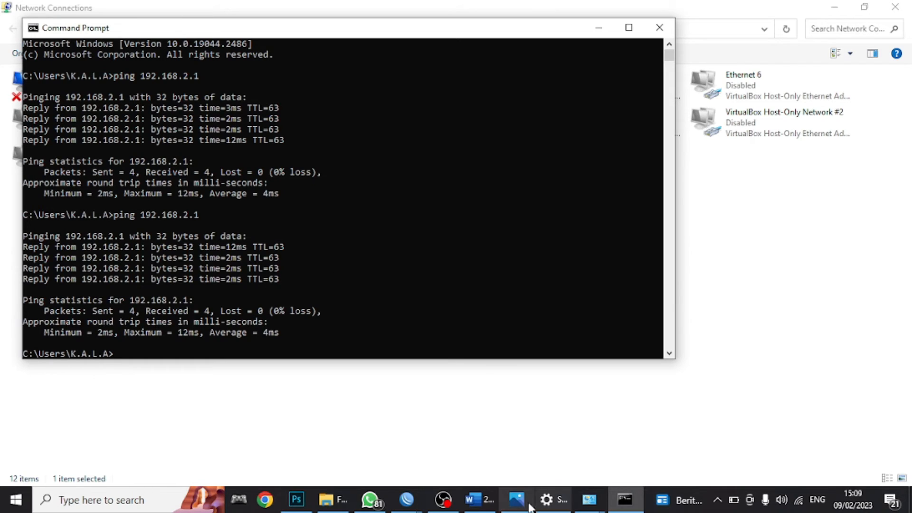
- Highlight 'Tes Koneksi ke Router' in yellow in the Word checklist
click(479, 499)
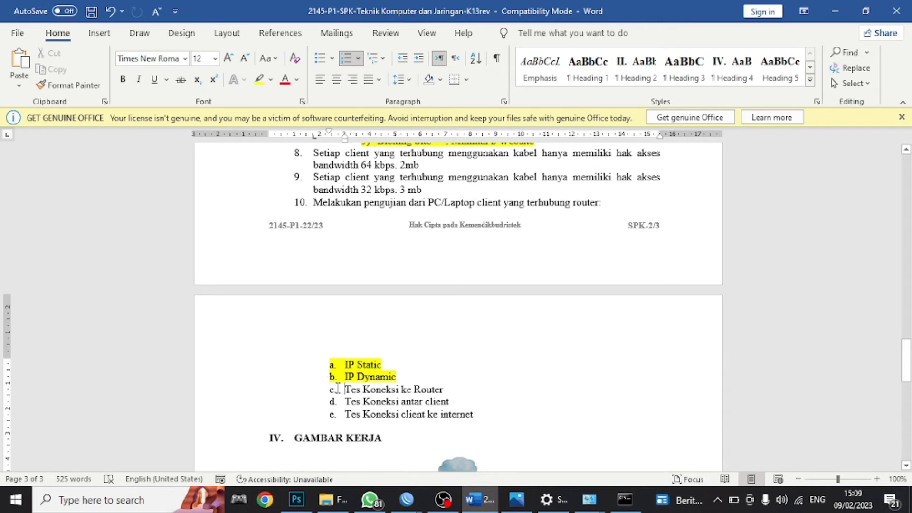
drag(338, 389, 447, 390)
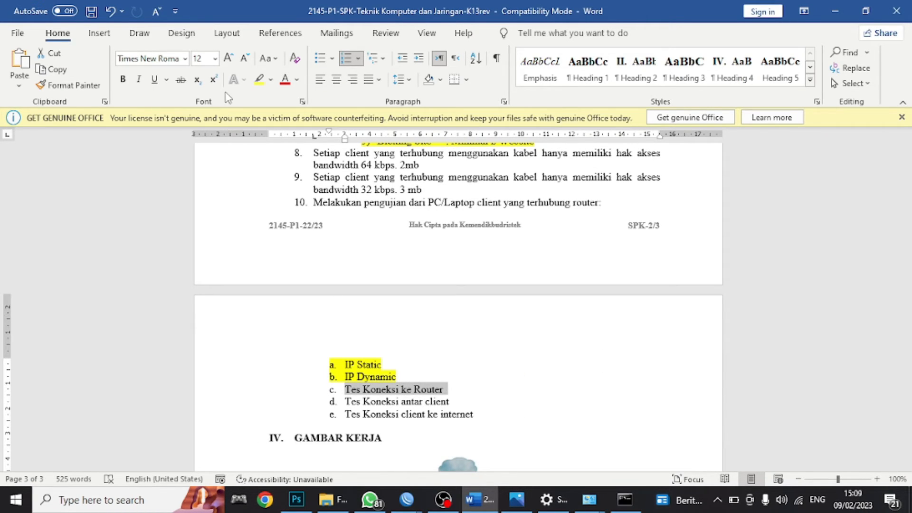
click(259, 80)
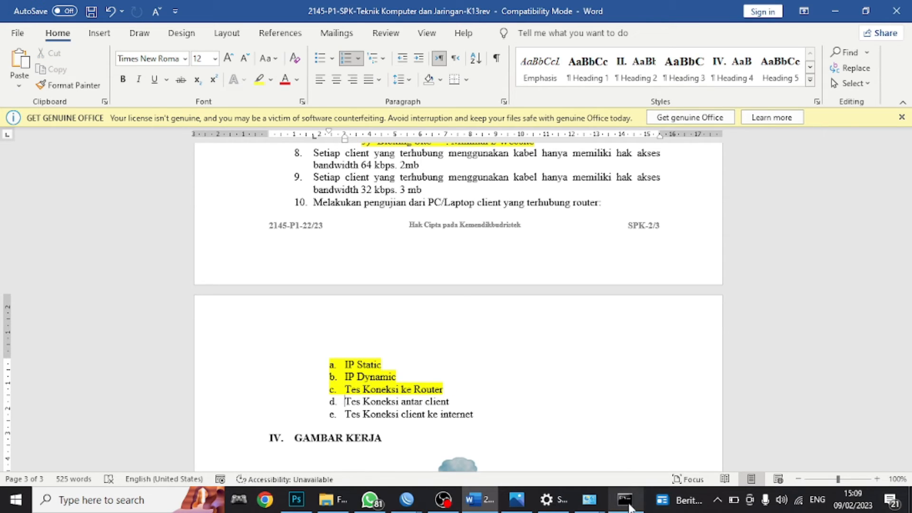
click(629, 506)
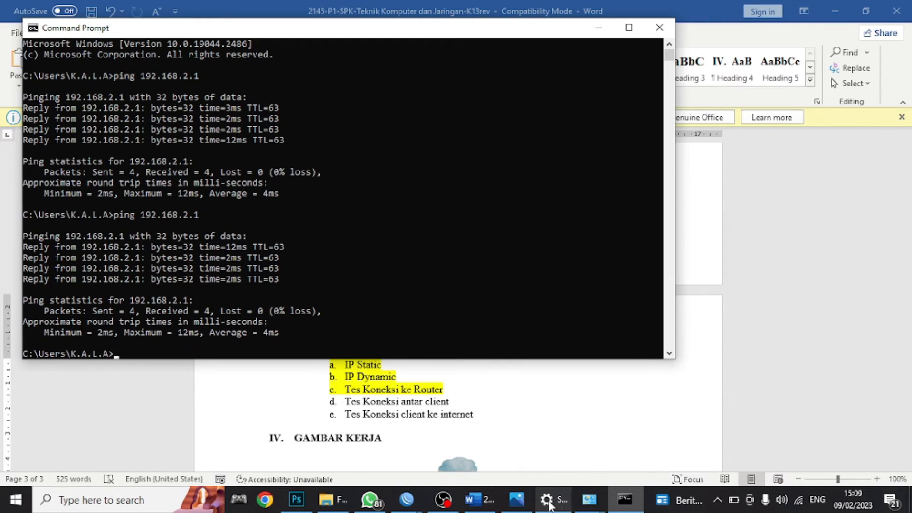
- Try to enable the Ethernet 10 adapter in Network Connections
mouse_move(546, 505)
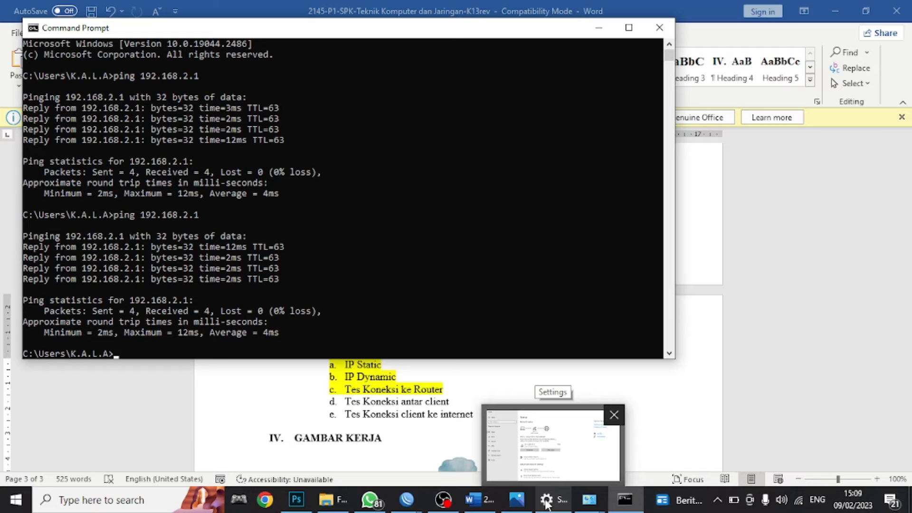
mouse_move(589, 501)
click(513, 394)
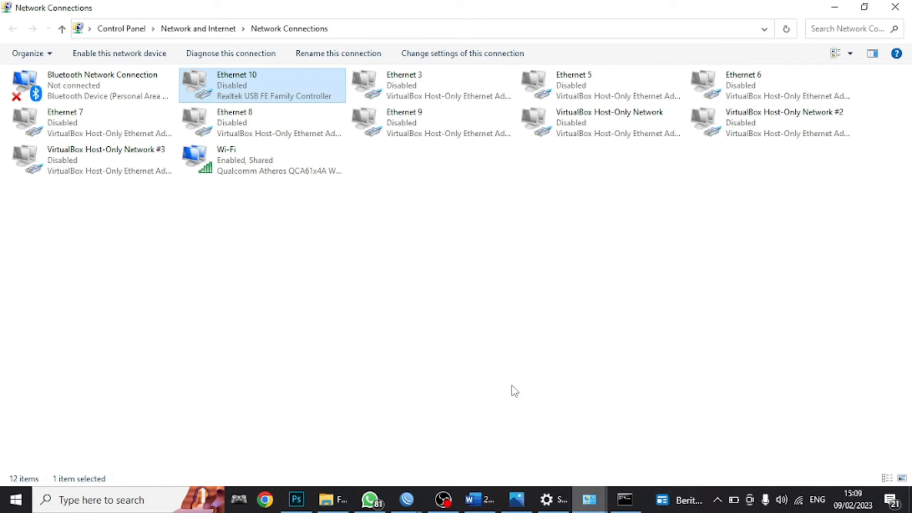
double_click(281, 93)
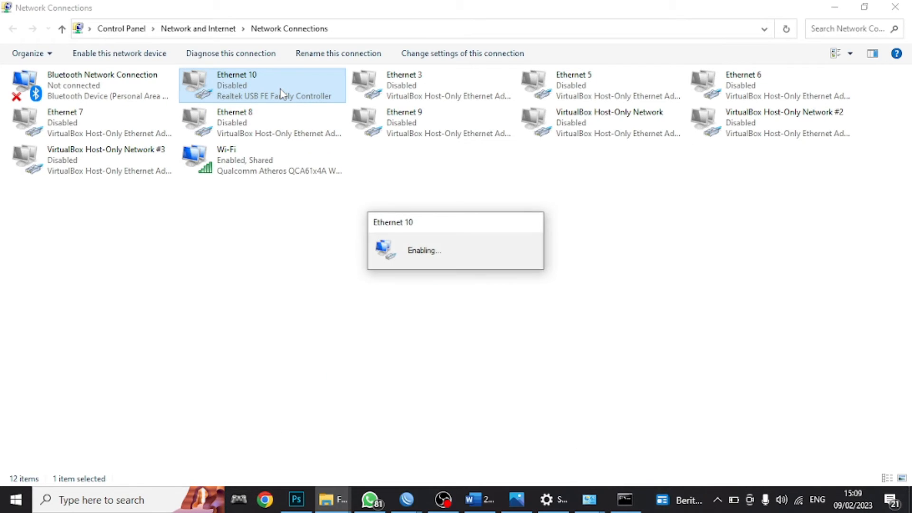
- Ping the other client at 200.50.3.2 from Command Prompt
click(625, 506)
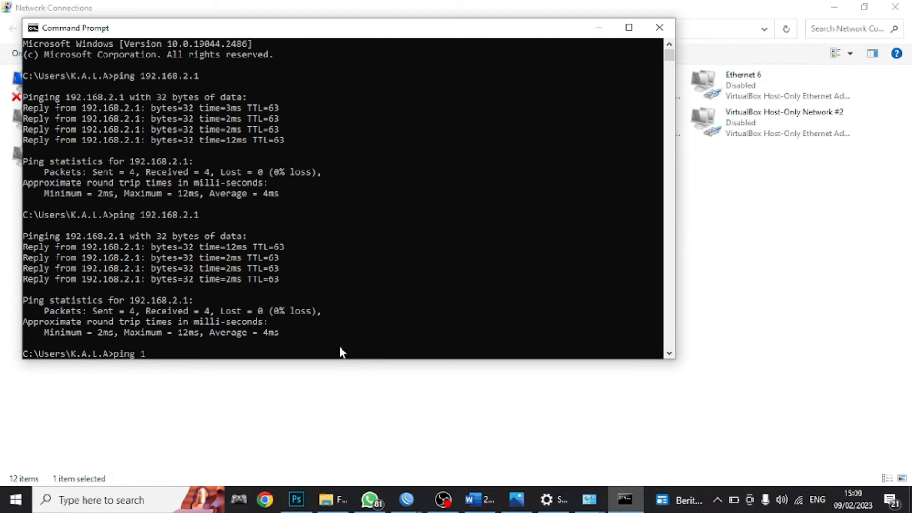
text(ping 200.50.3.2)
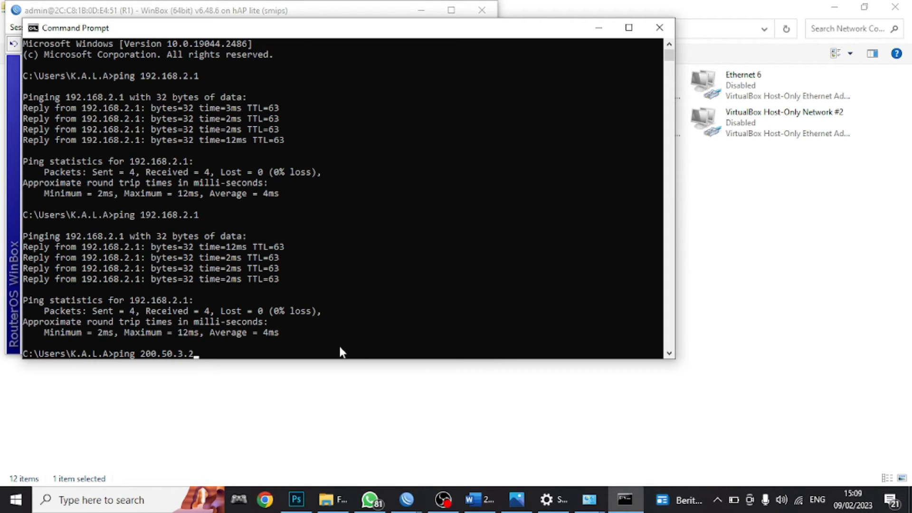
key(Return)
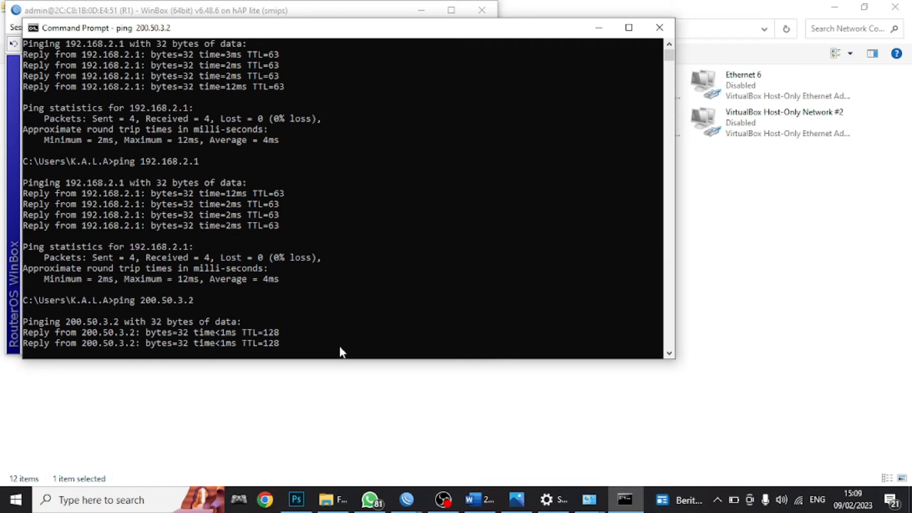
key(ctrl+c)
key(Up)
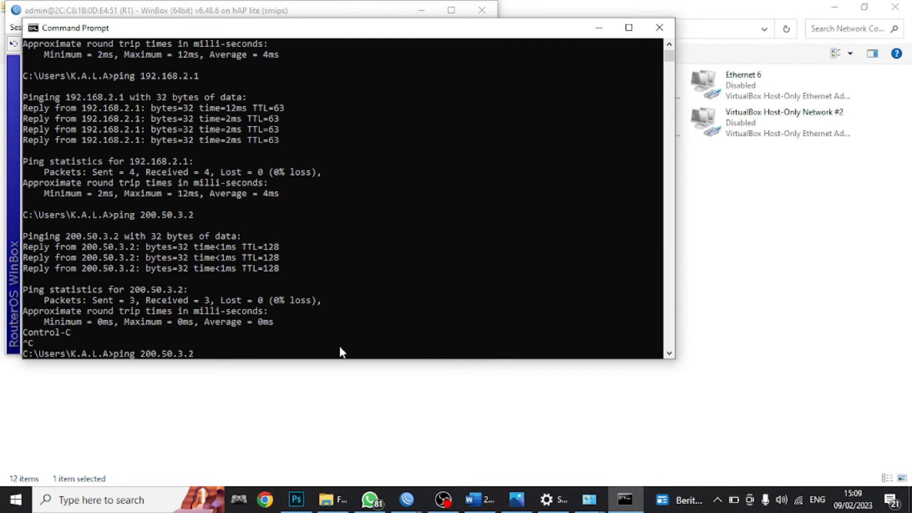
key(BackSpace)
- Confirm the Wi-Fi address 200.50.3.61 in its details and ping it
click(726, 244)
double_click(232, 168)
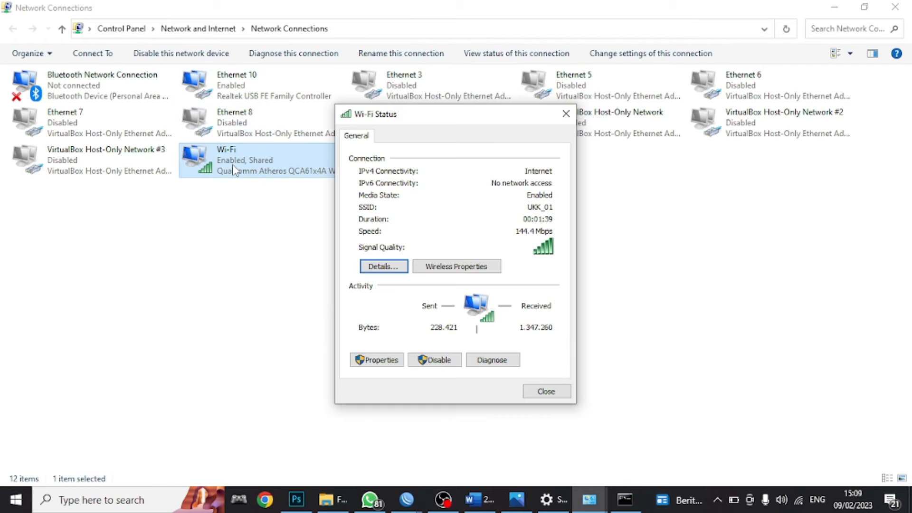
click(372, 267)
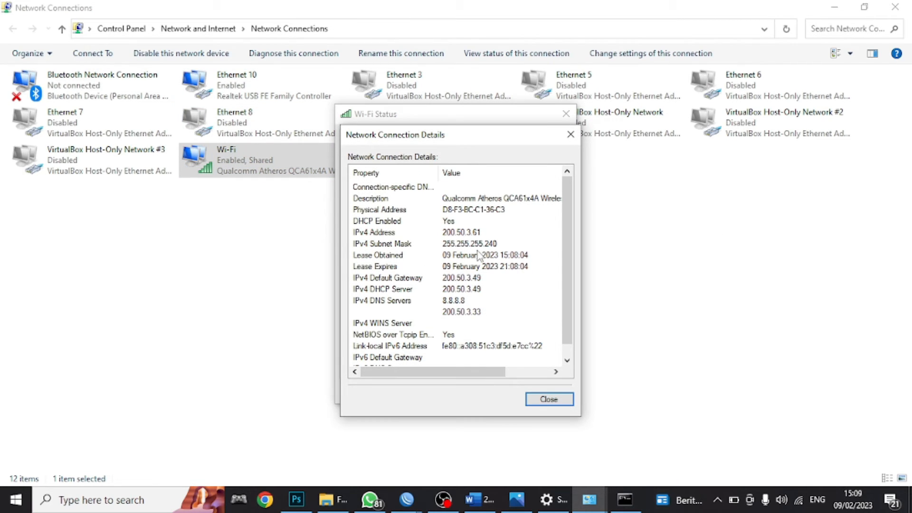
click(625, 499)
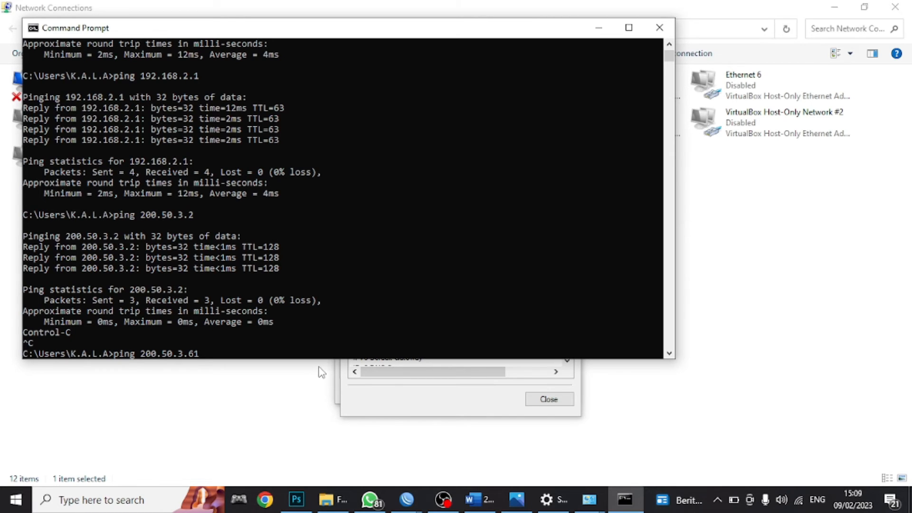
key(Return)
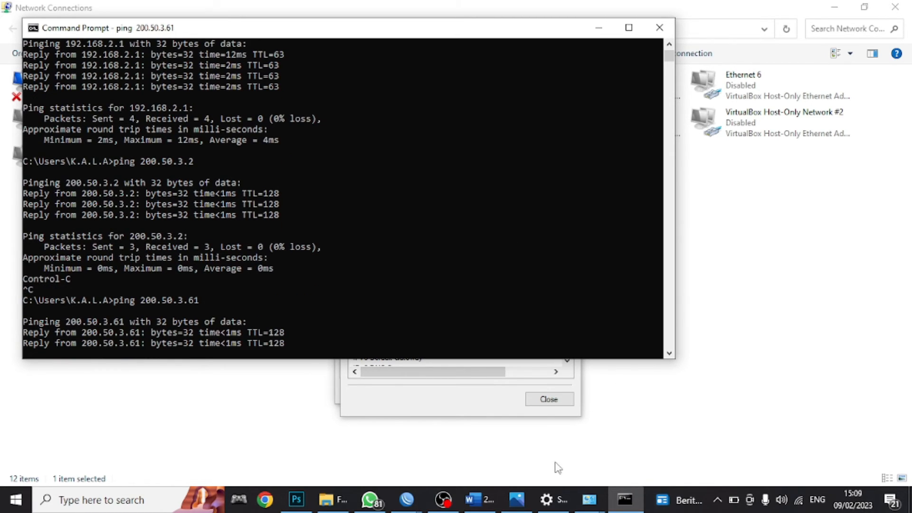
- Highlight item d, 'Tes Koneksi antar client', in yellow, then bring Network Connections forward
click(473, 498)
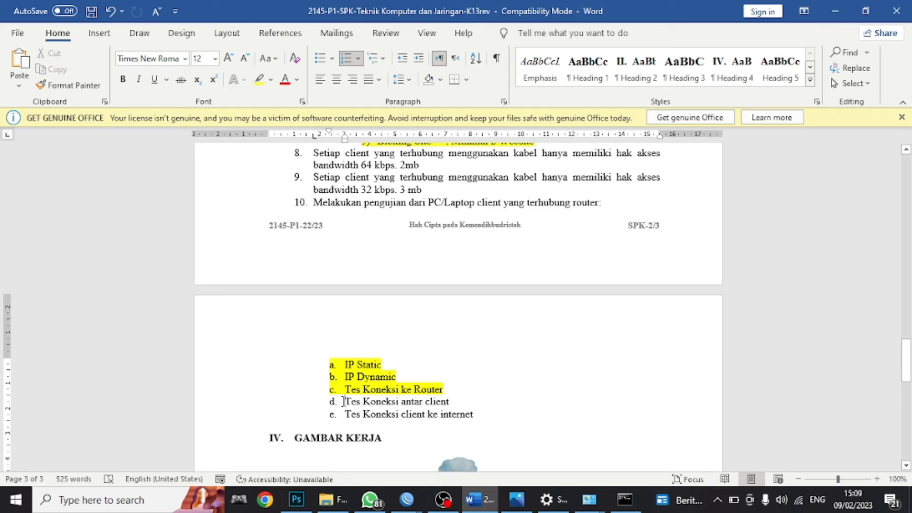
drag(343, 401, 452, 402)
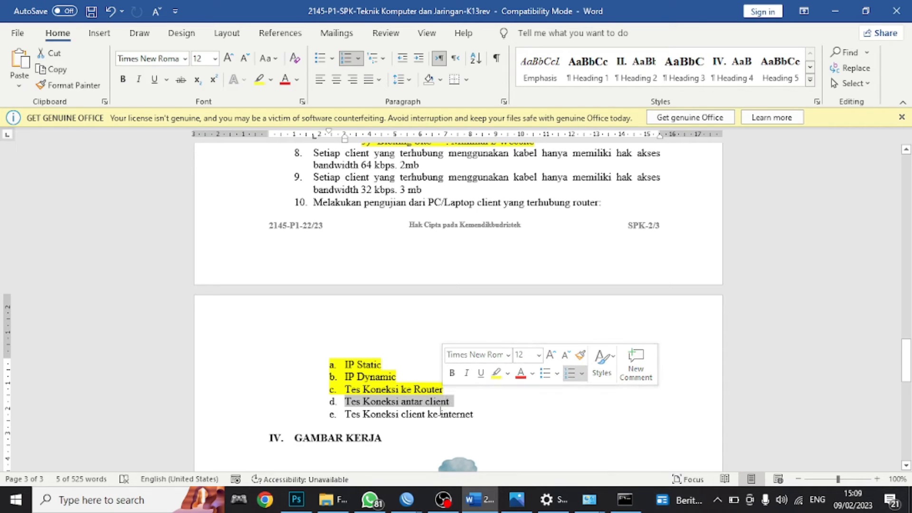
click(270, 80)
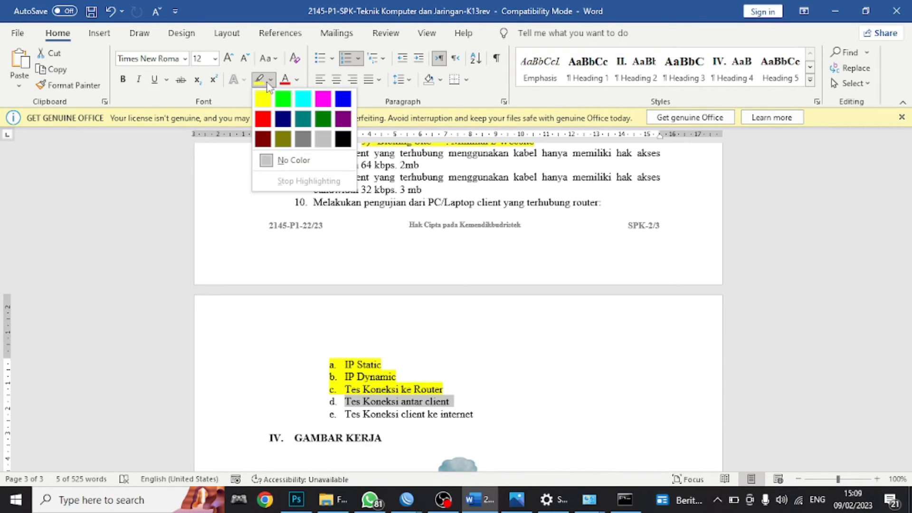
click(263, 99)
click(345, 414)
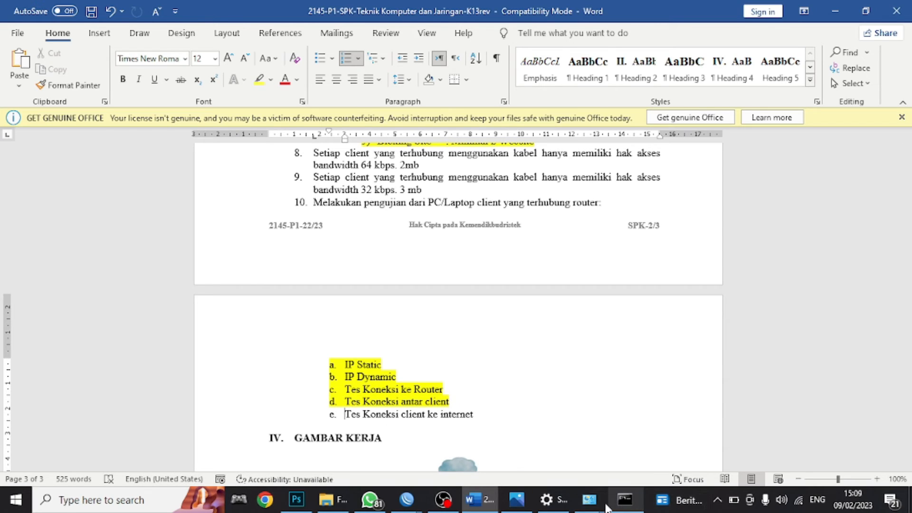
mouse_move(580, 497)
click(565, 455)
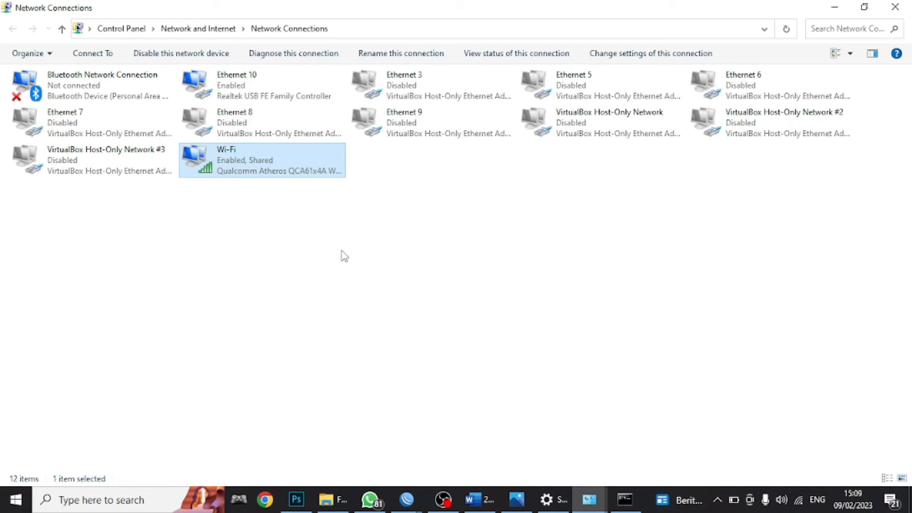
- Disable Wi-Fi and load mikrotik.com in Chrome
right_click(287, 172)
click(303, 183)
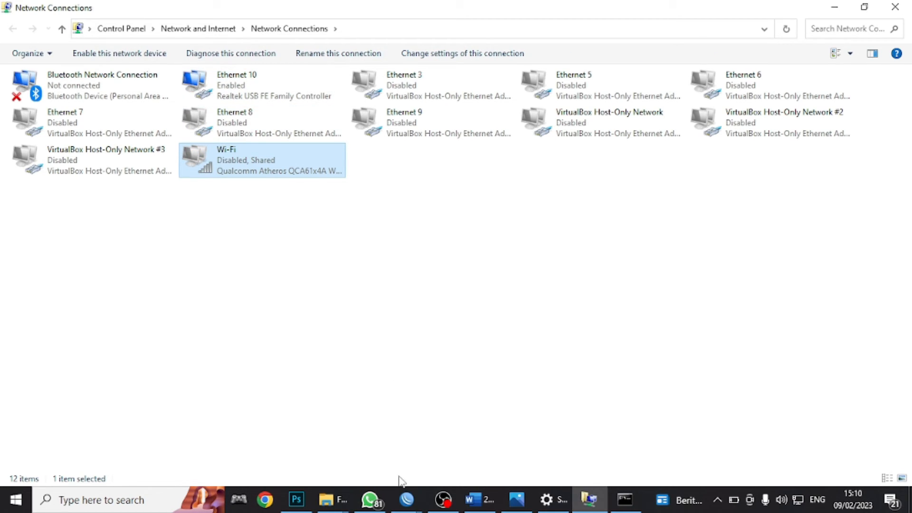
click(273, 502)
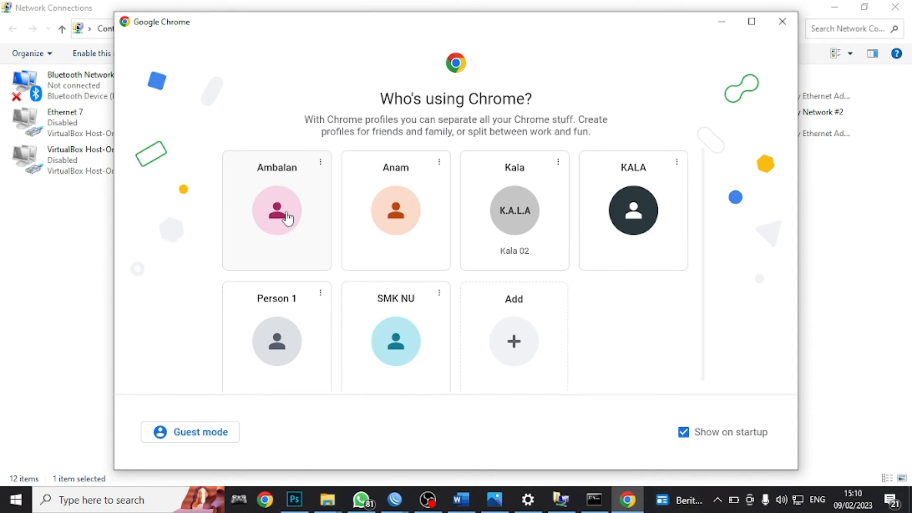
click(288, 218)
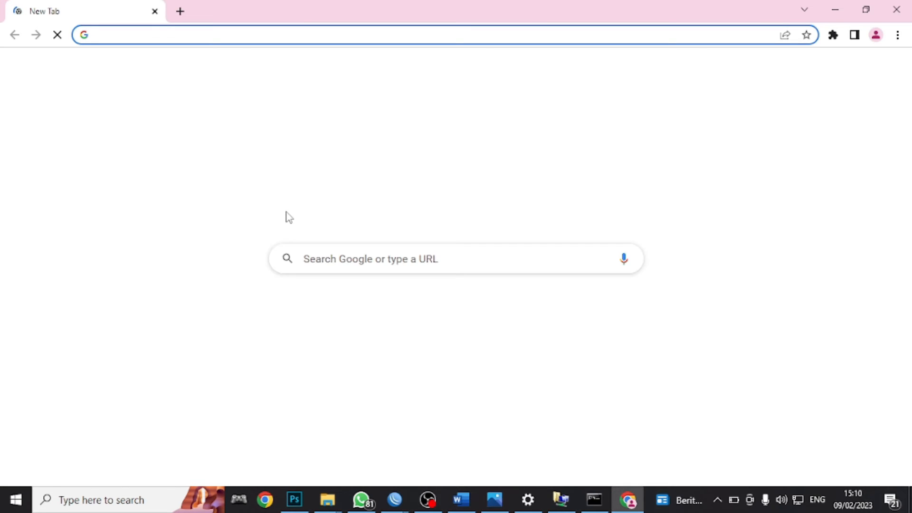
text(kr)
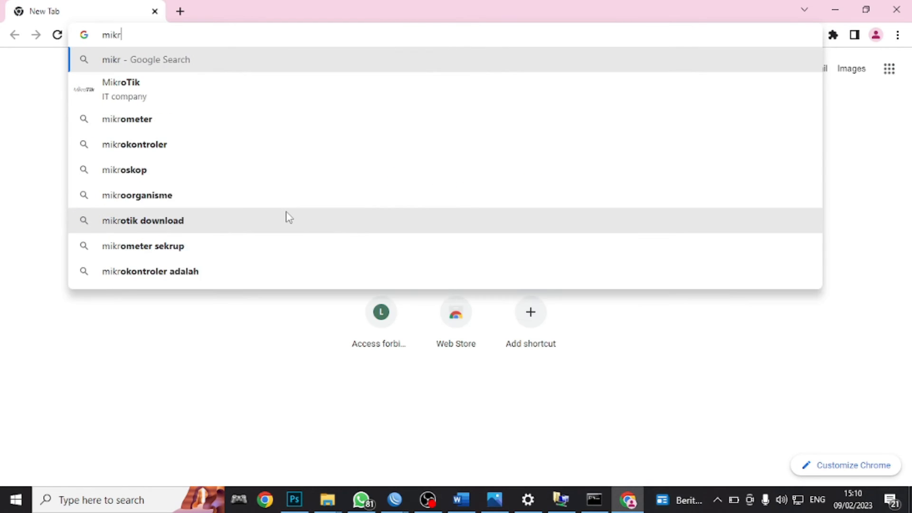
text(otik.com)
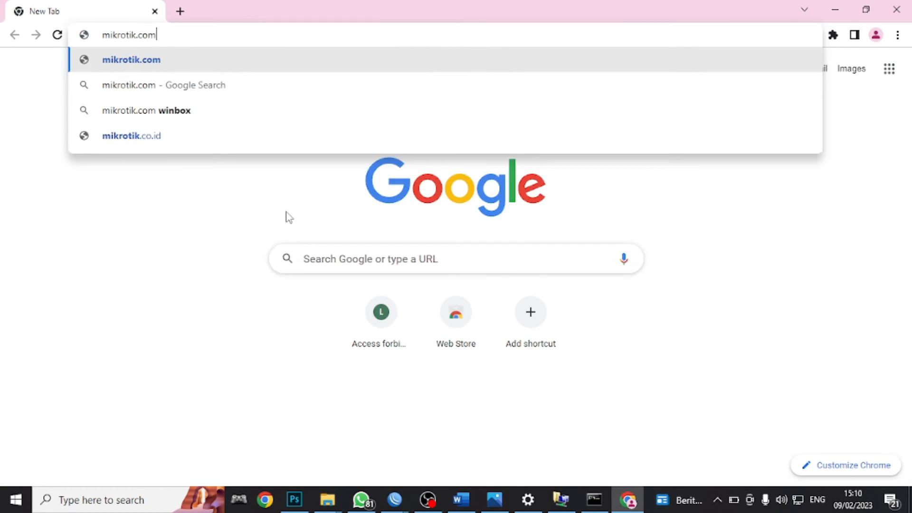
key(Return)
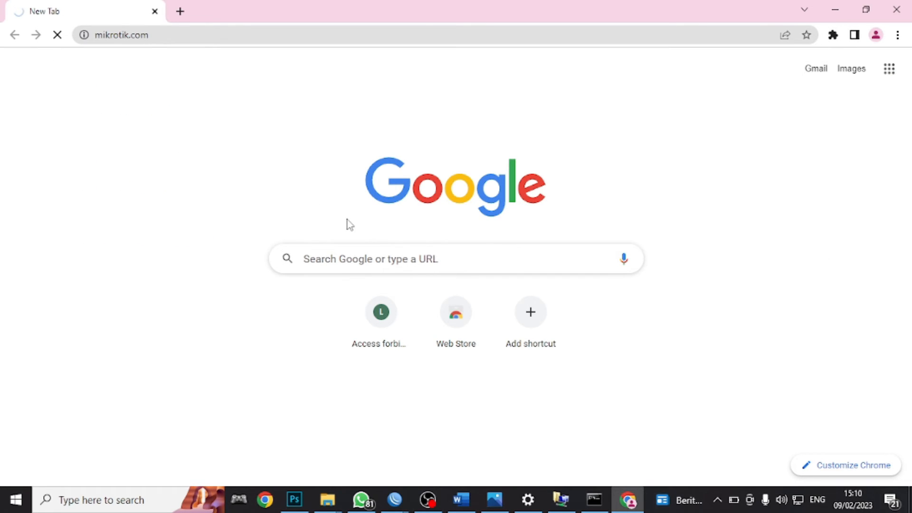
- Run Google searches for 'ssf' and 'wrewrwer' to confirm results load
click(180, 12)
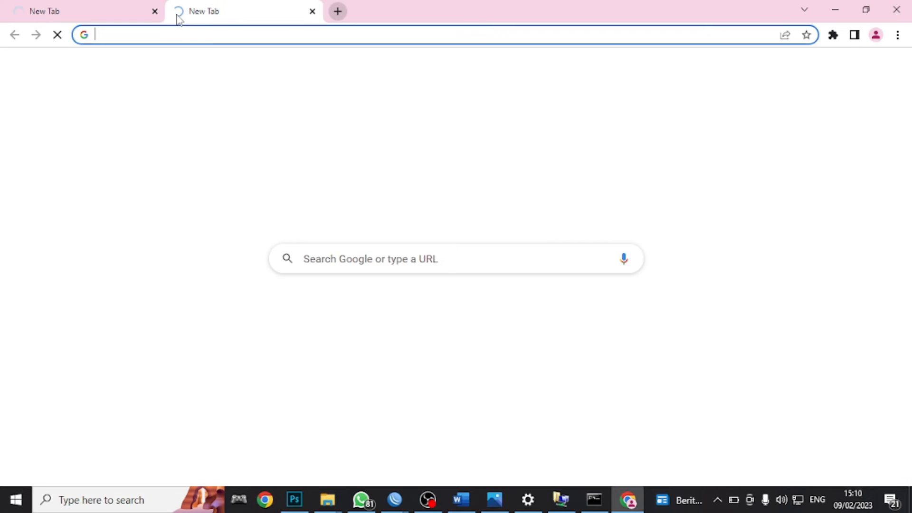
text(ssf)
key(Return)
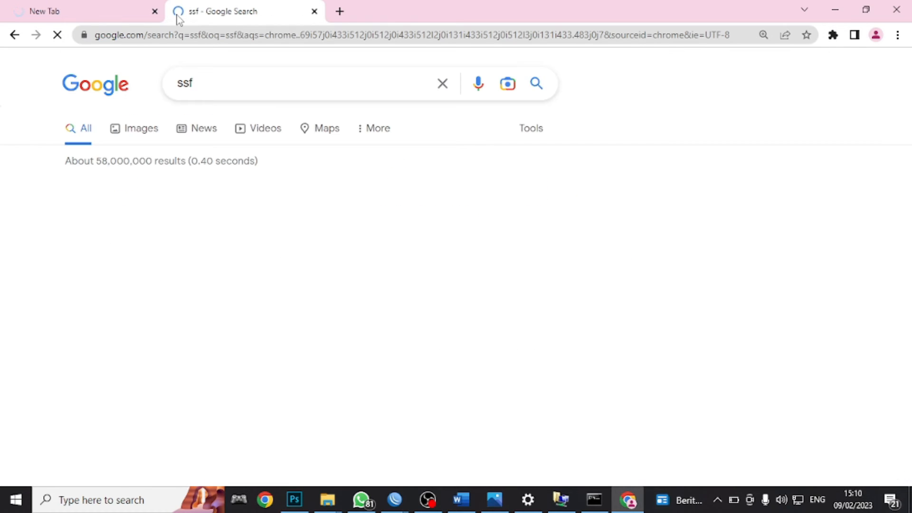
click(155, 11)
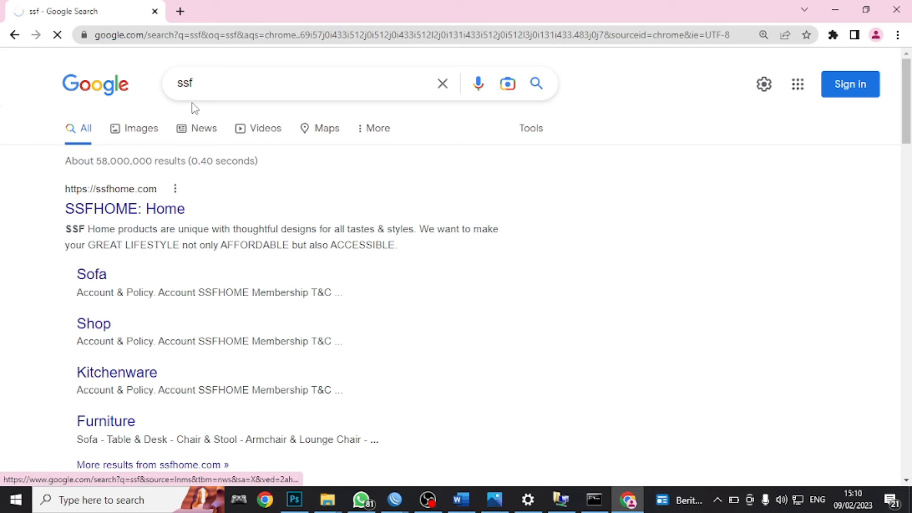
scroll(189, 118, down, 5)
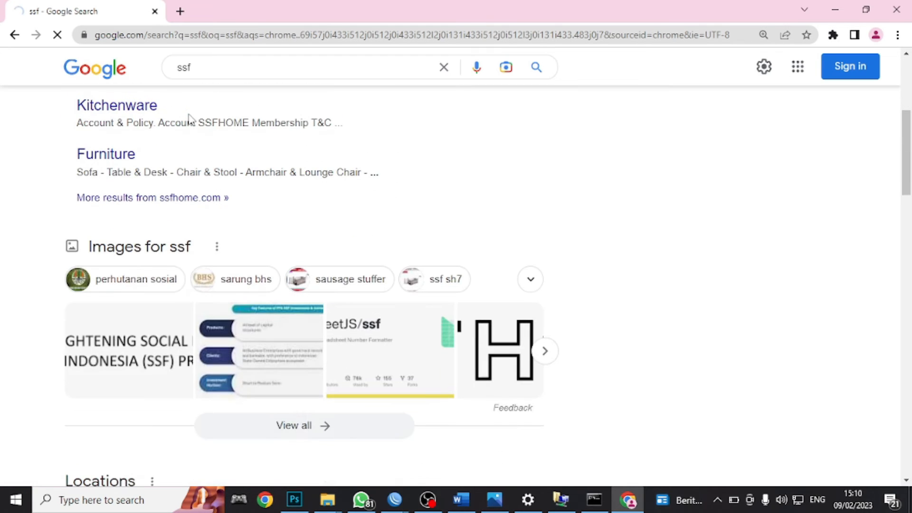
click(156, 35)
text(wrewrwer)
key(Return)
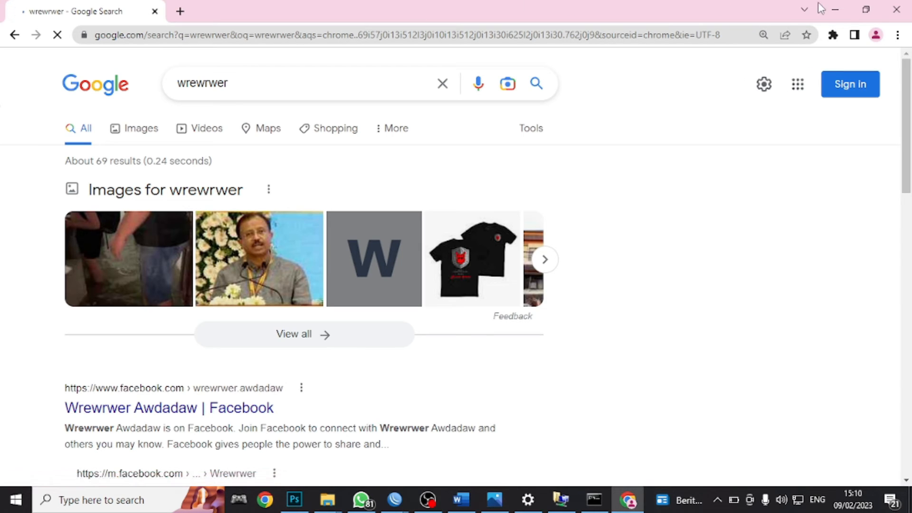
- Close Chrome and check the Wi-Fi and Ethernet 10 adapters, leaving them unchanged
click(896, 9)
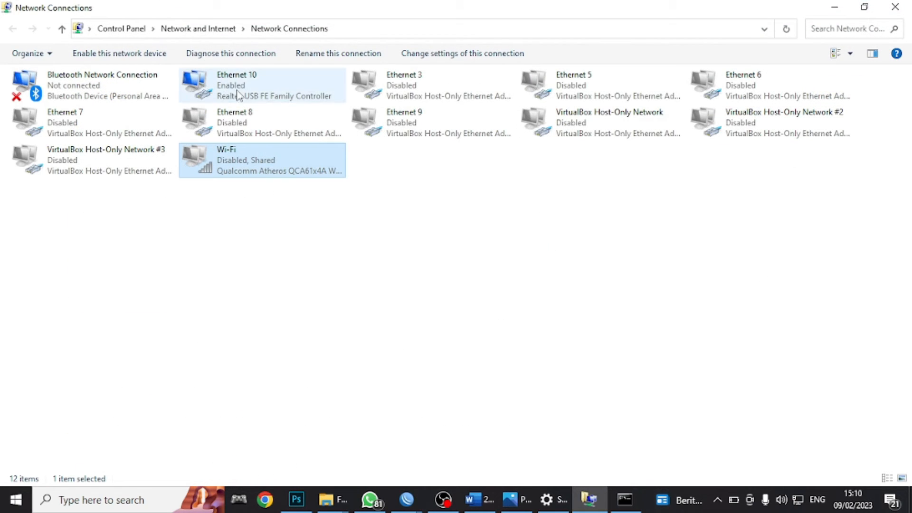
double_click(230, 171)
click(232, 85)
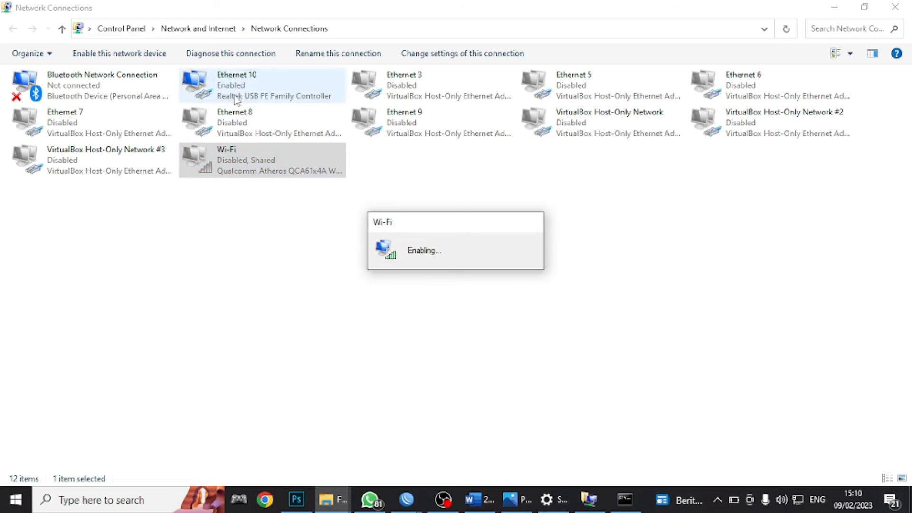
right_click(231, 78)
click(265, 203)
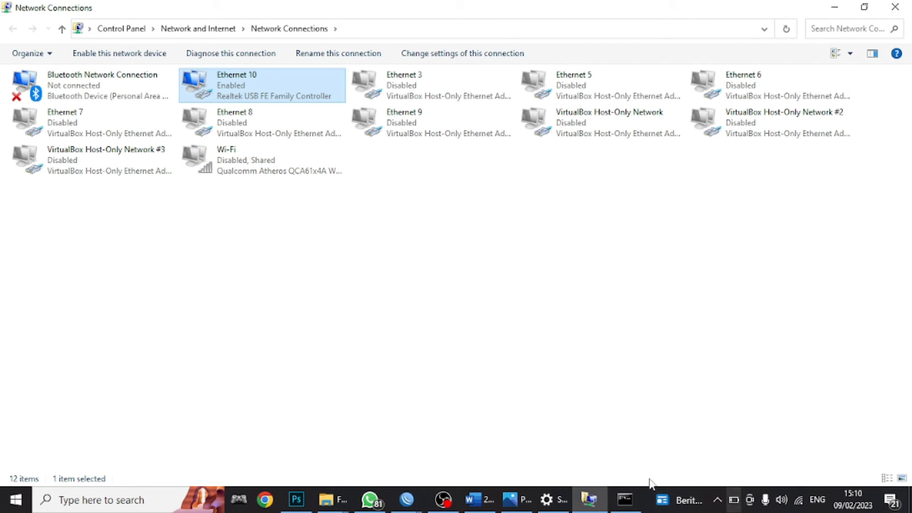
- Open Chrome with another profile, search Google for 'werwer', and close it once results load
click(266, 499)
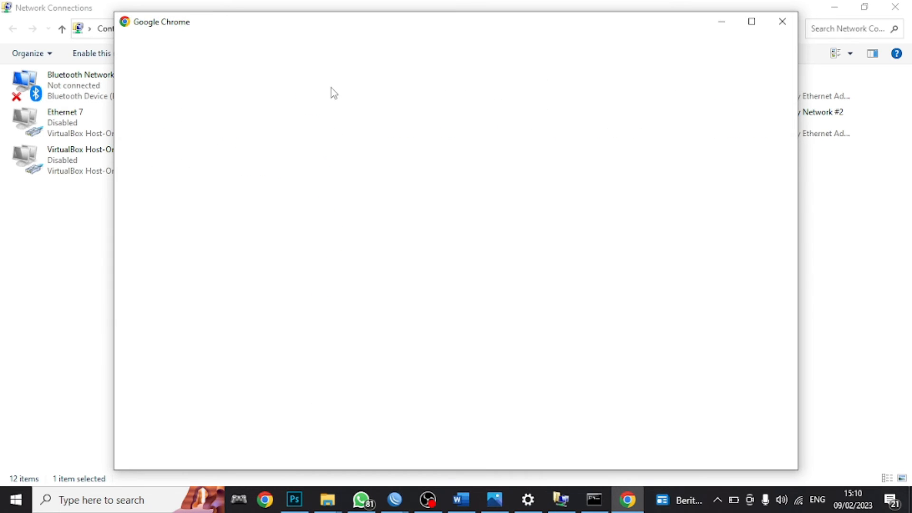
click(384, 234)
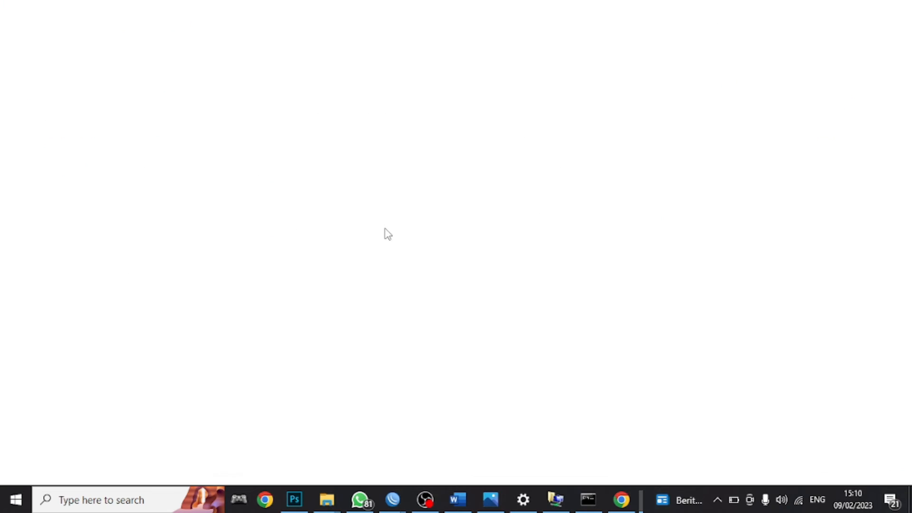
text(werwer)
key(Return)
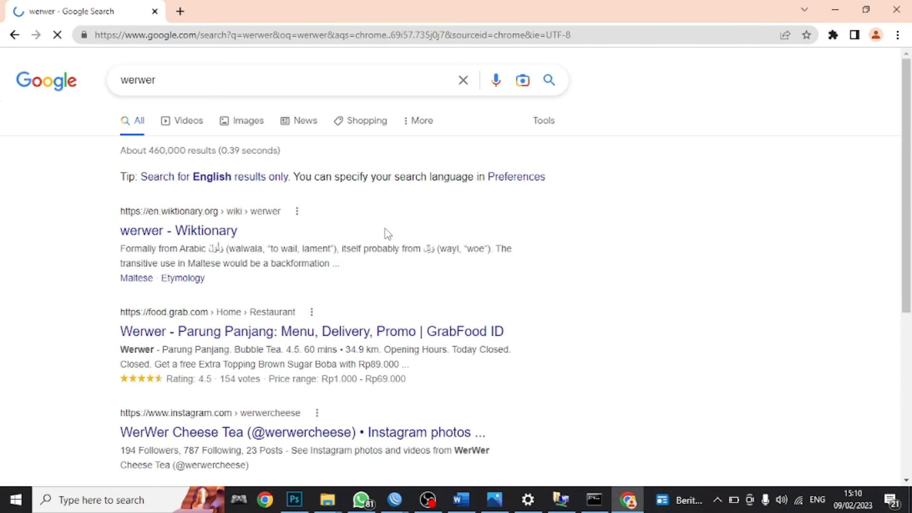
scroll(910, 294, down, 6)
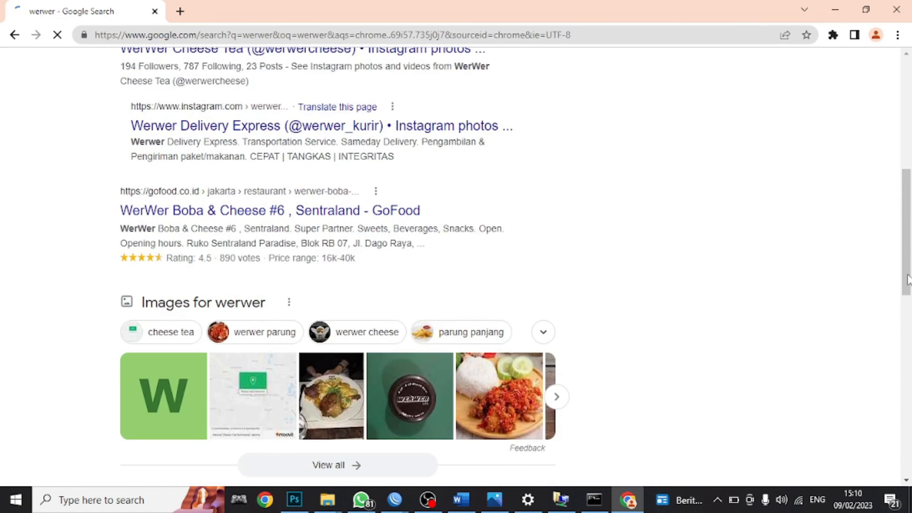
scroll(908, 276, up, 6)
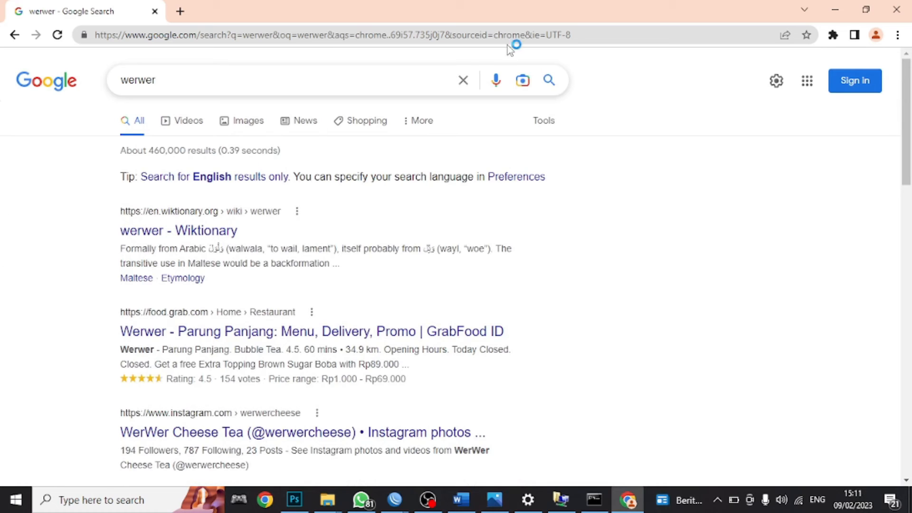
click(897, 9)
- Highlight item e, 'Tes Koneksi client ke internet', in yellow
click(496, 502)
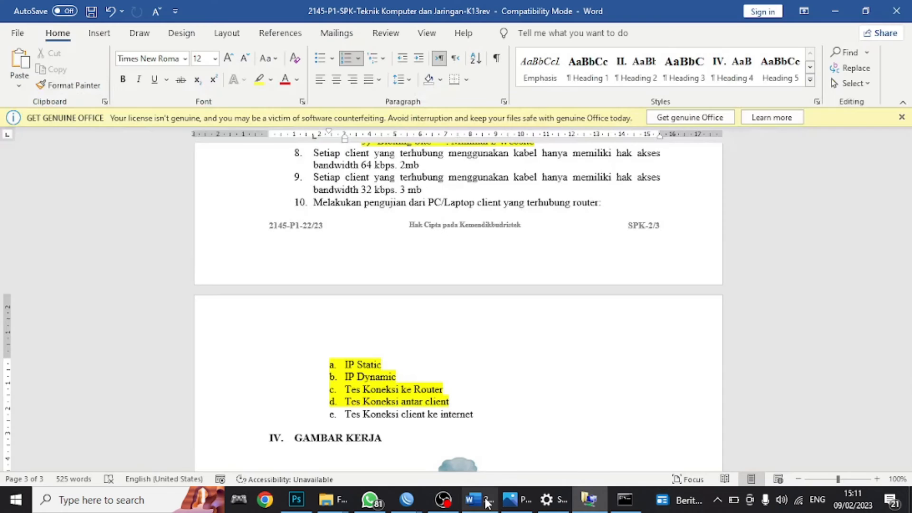
drag(349, 417, 461, 418)
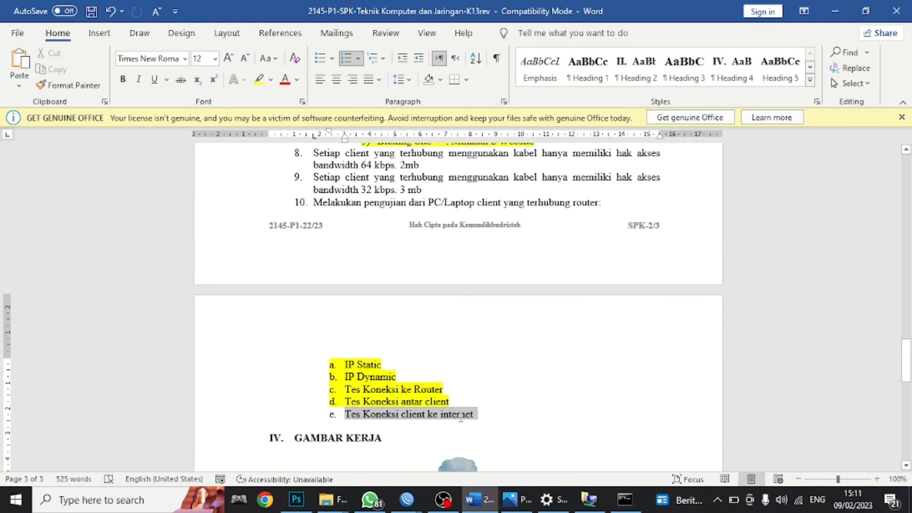
click(259, 80)
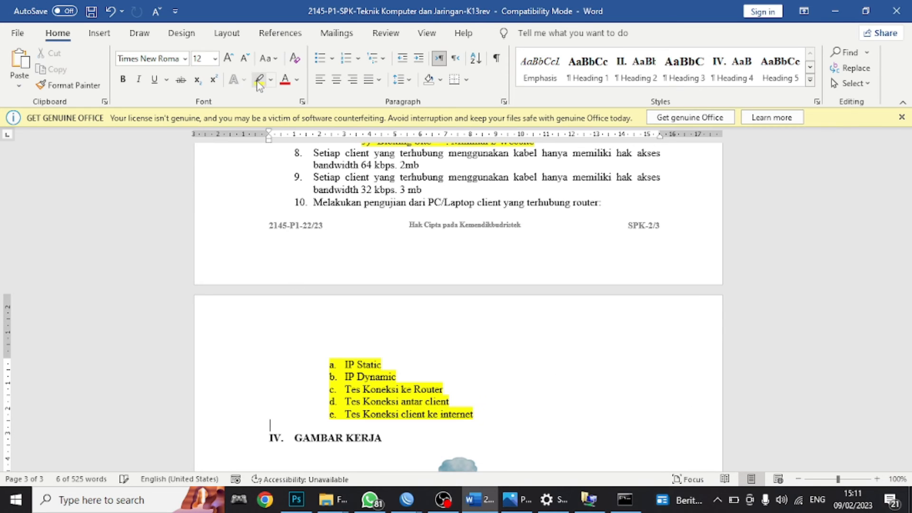
- Select the Dynamic Routing line and item 9 about 32 kbps bandwidth in the checklist
scroll(334, 239, up, 7)
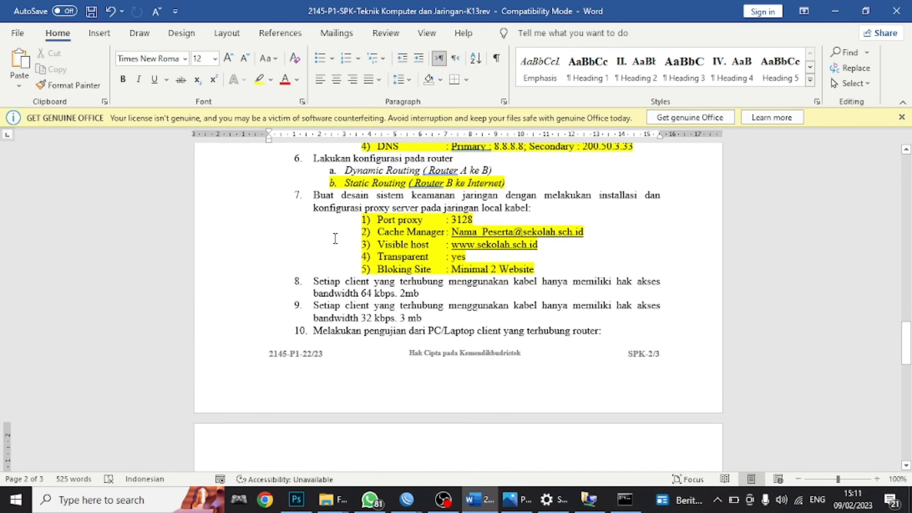
scroll(335, 240, up, 1)
scroll(335, 239, up, 1)
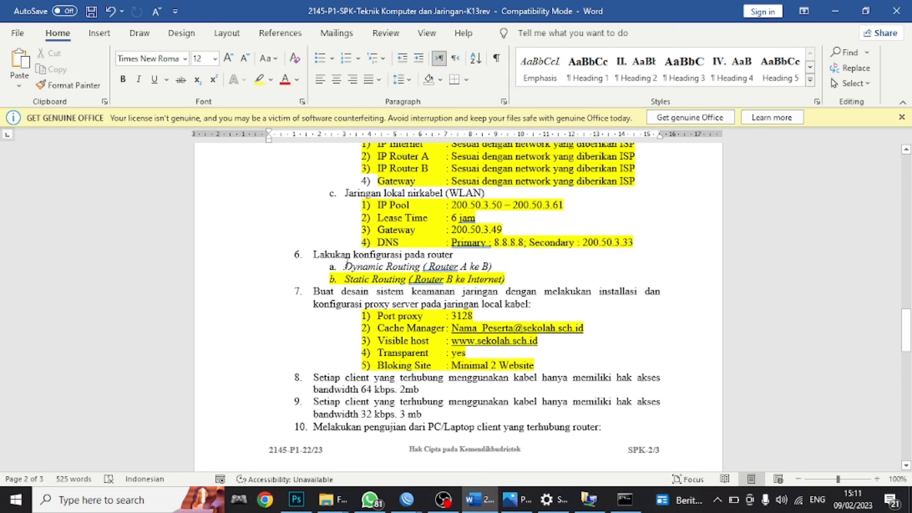
drag(346, 265, 497, 266)
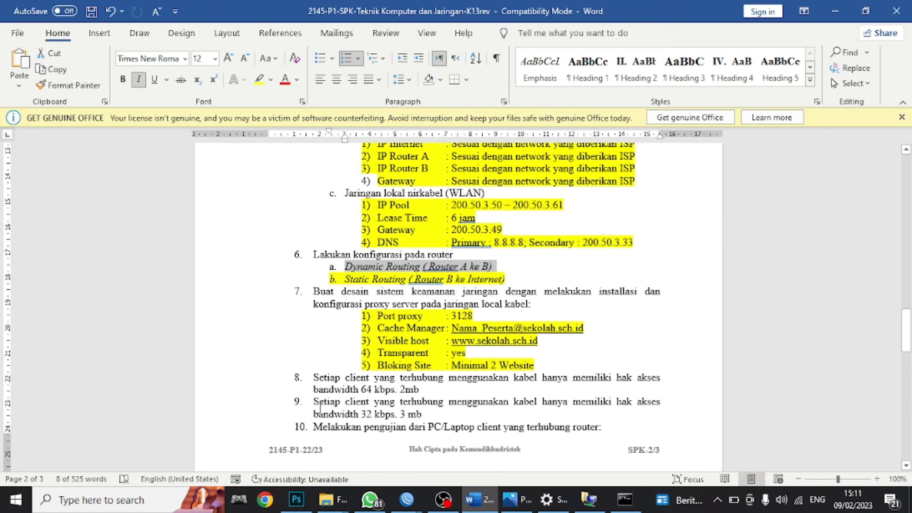
drag(313, 402, 424, 414)
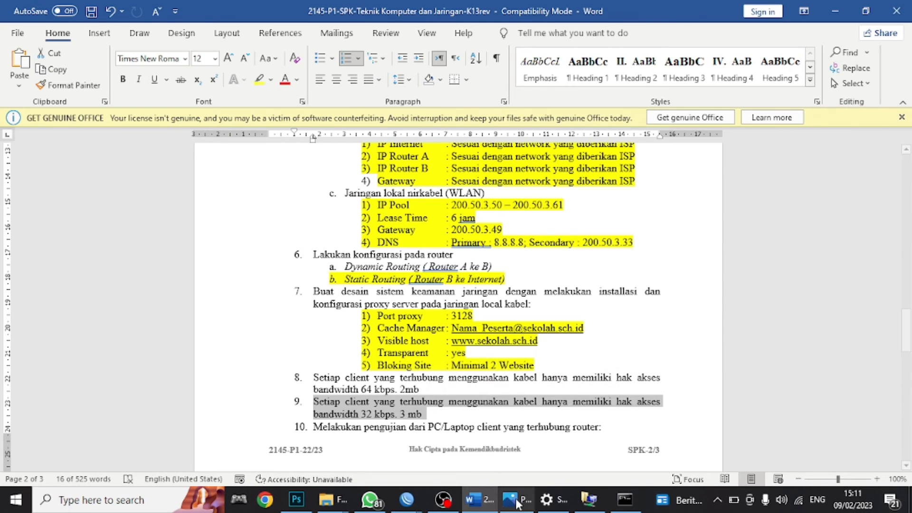
click(265, 498)
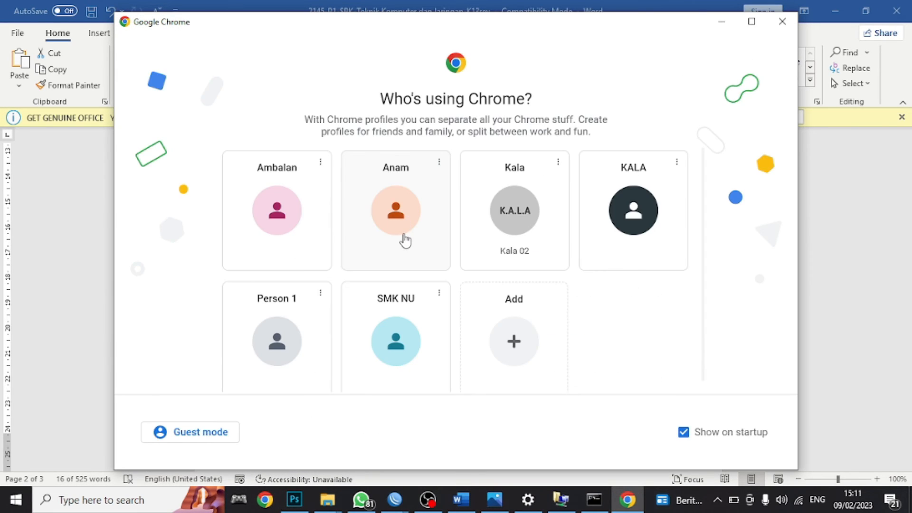
- Search Google for speedtest and run it, measuring 2.73 Mbps download
click(402, 237)
text(spe)
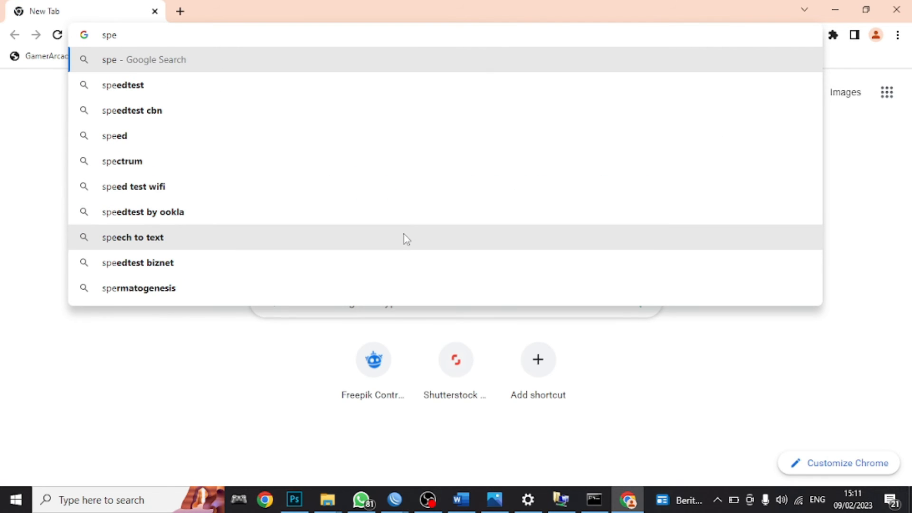
key(Down)
key(Return)
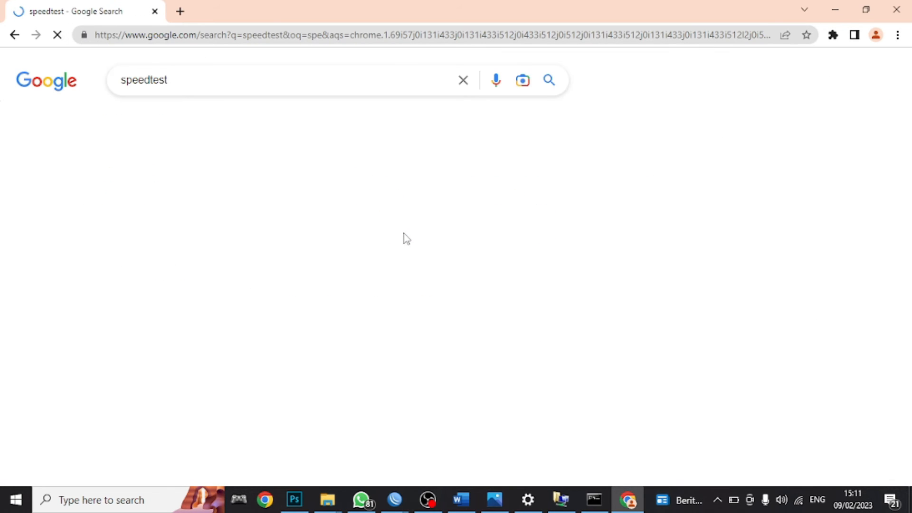
scroll(318, 266, down, 3)
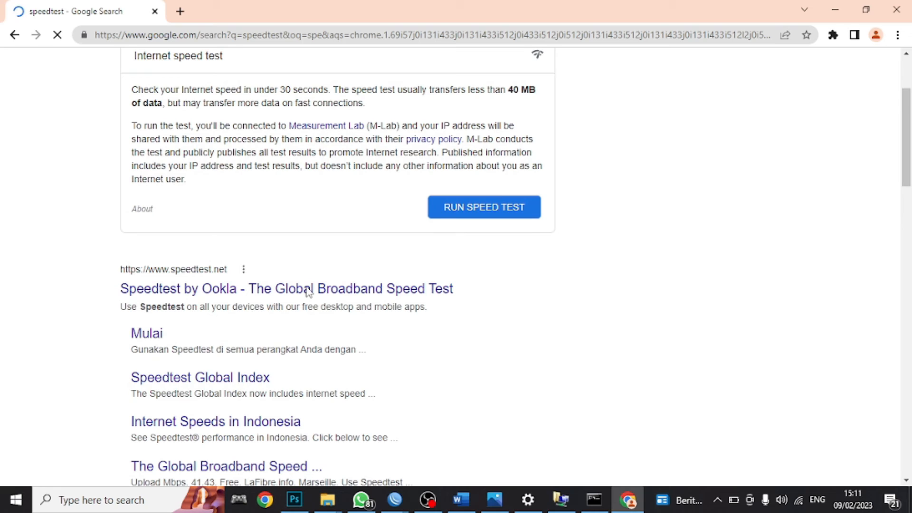
click(484, 205)
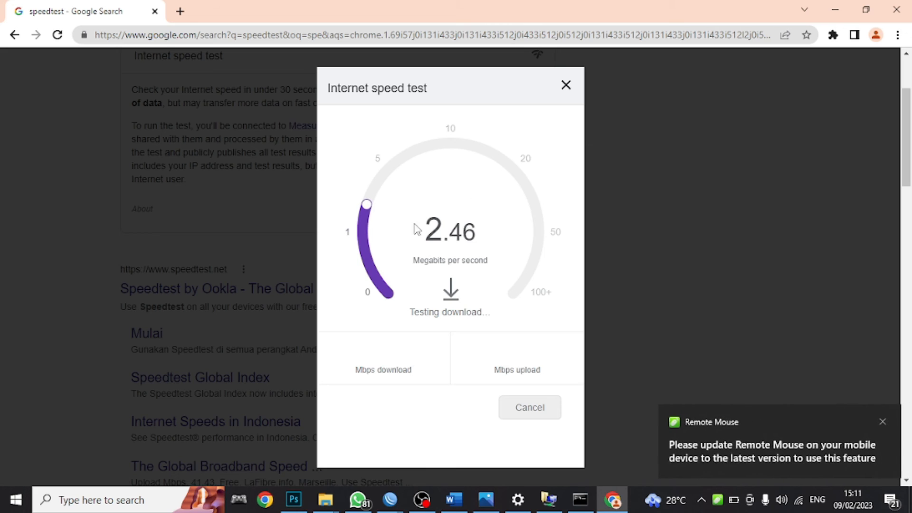
click(882, 422)
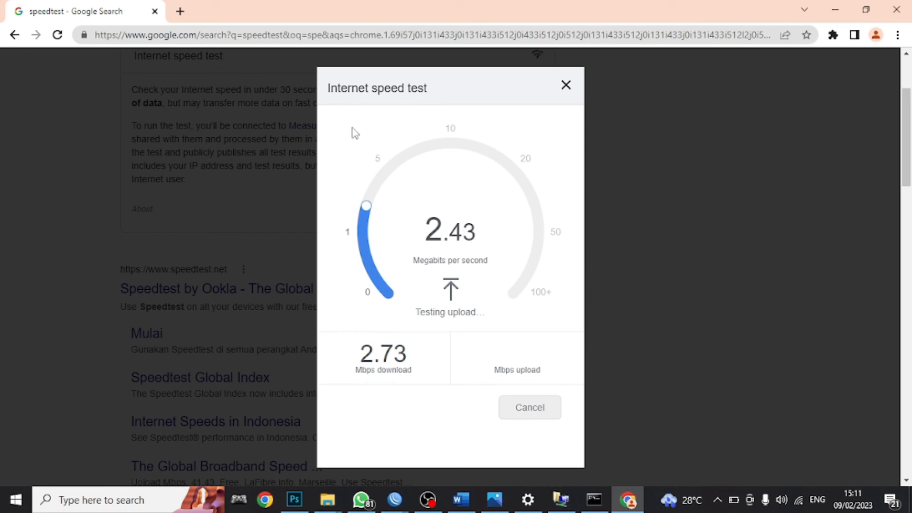
- Enable the Ethernet 10 adapter
click(560, 500)
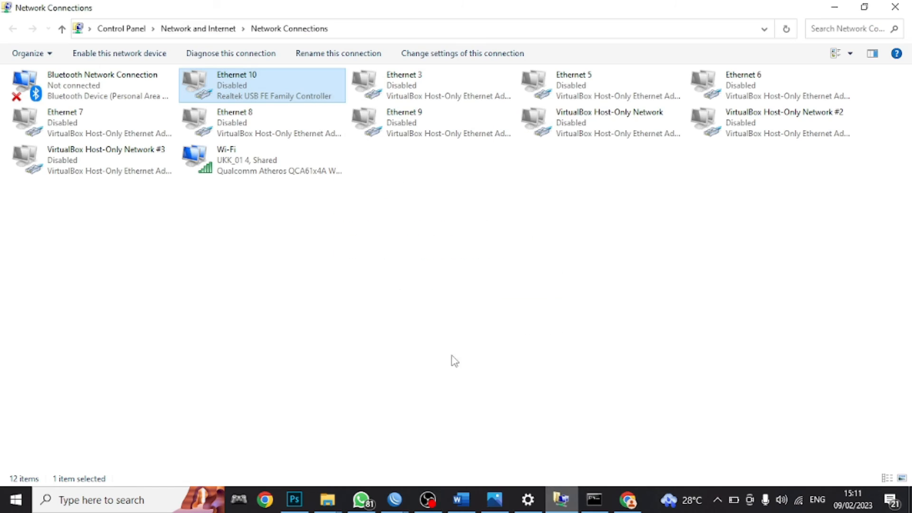
right_click(270, 101)
click(292, 106)
- View the Wi-Fi connection's IPv4 details, disable Wi-Fi, and return to the finished speed test
click(246, 166)
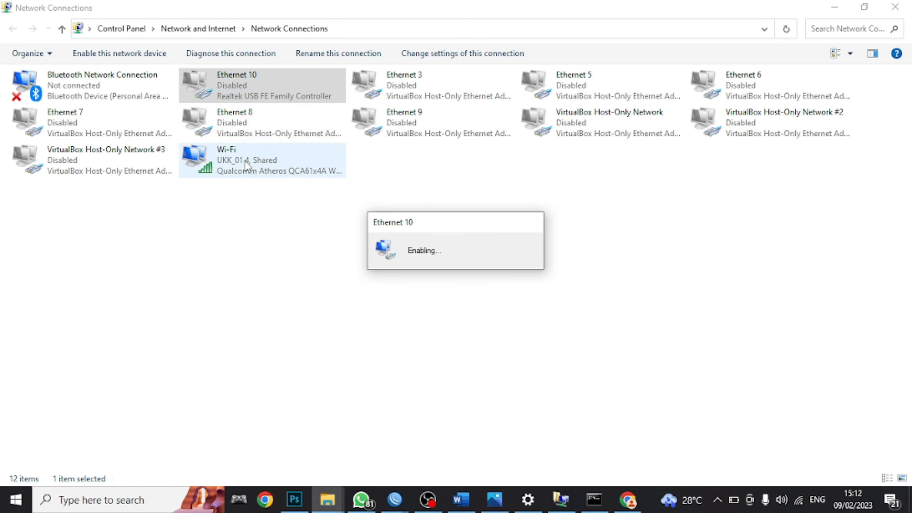
double_click(245, 166)
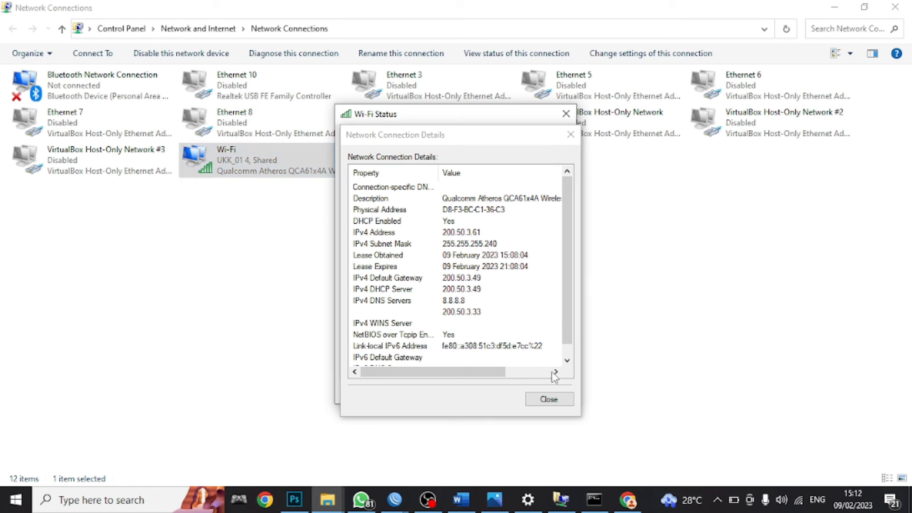
click(549, 399)
right_click(273, 171)
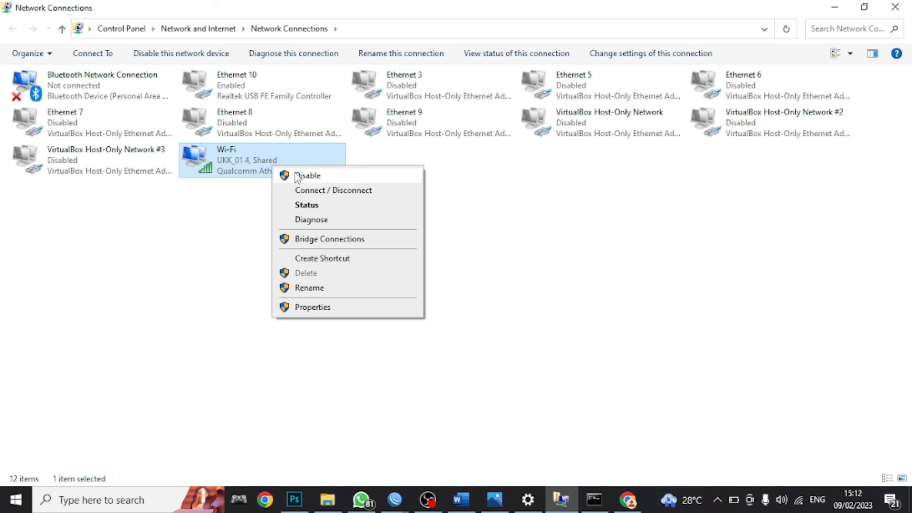
click(304, 174)
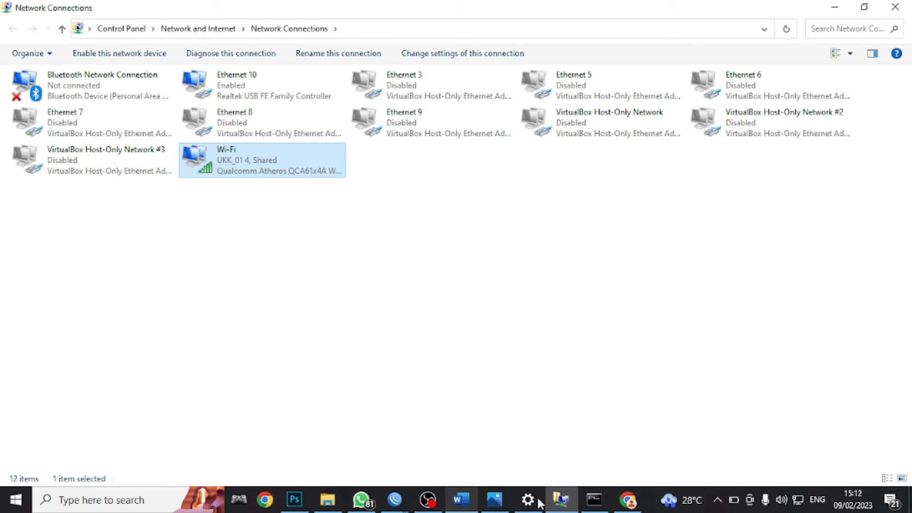
click(627, 499)
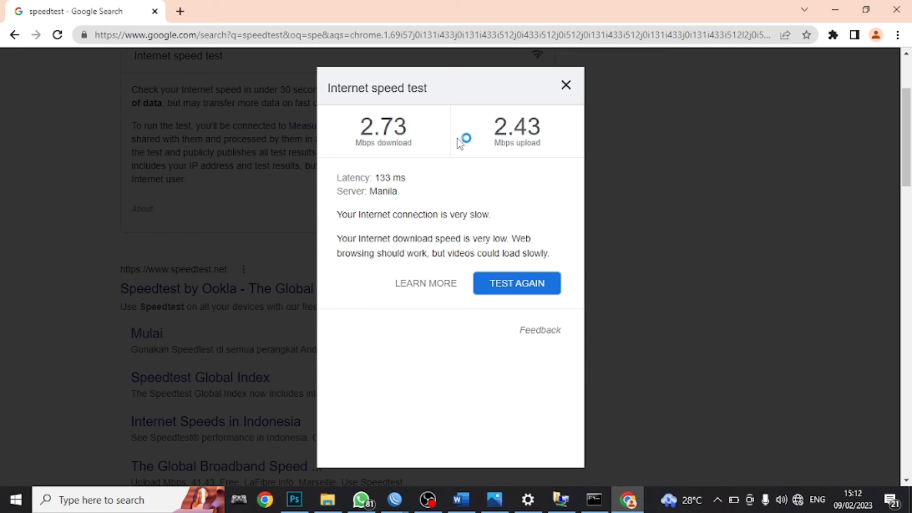
- Rerun Google's speed test in Chrome after clearing the item 9 selection in the Word checklist
click(566, 86)
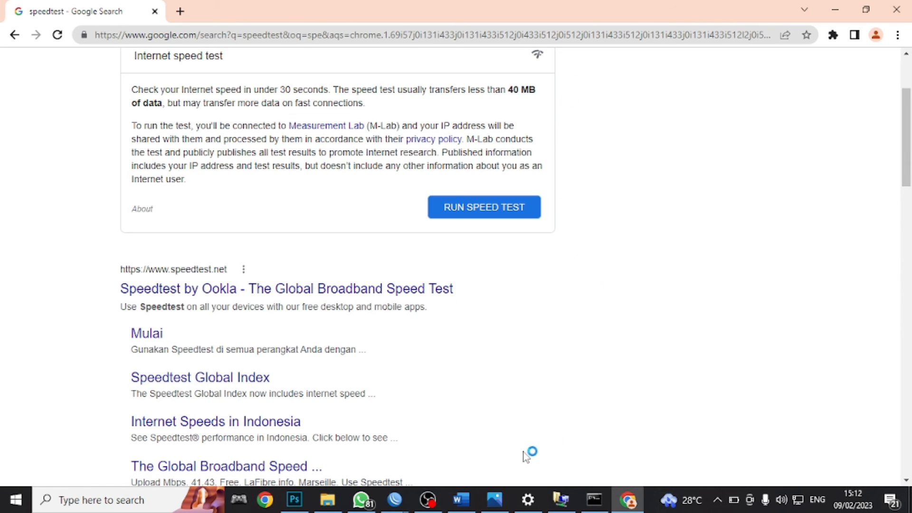
click(494, 214)
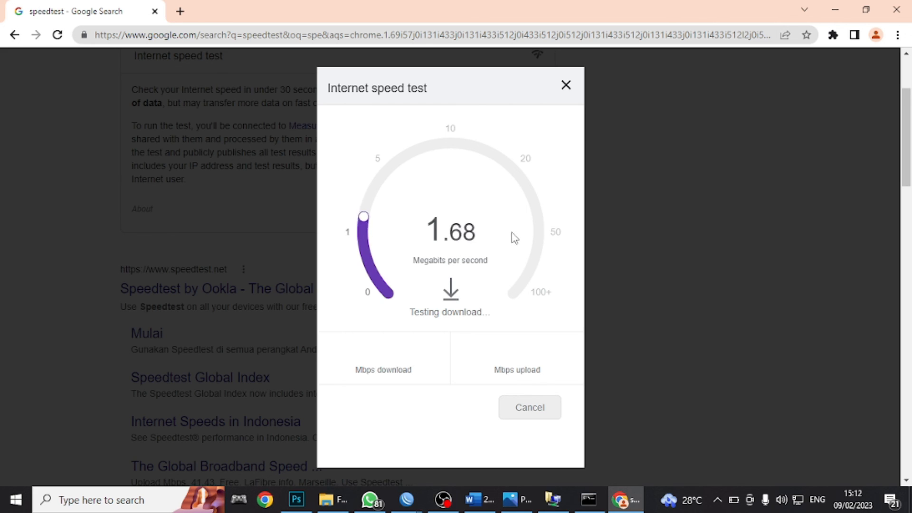
click(492, 508)
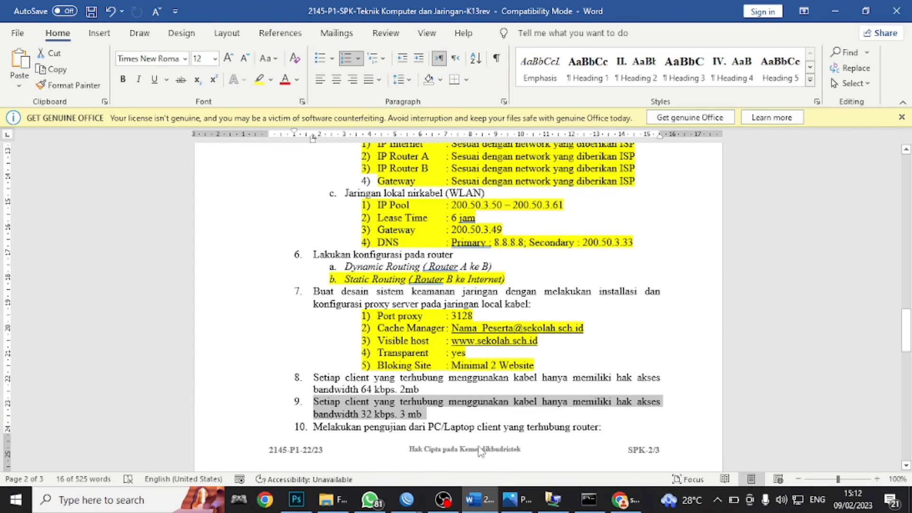
scroll(416, 267, down, 3)
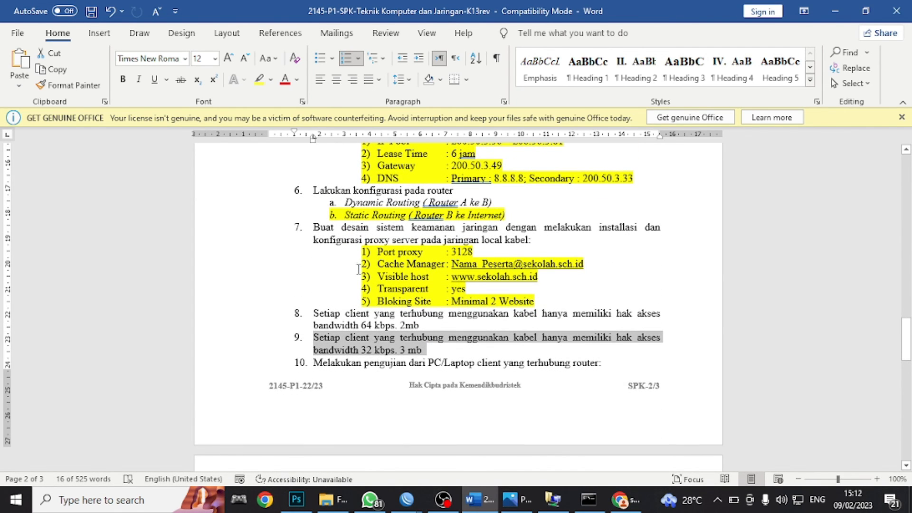
click(376, 258)
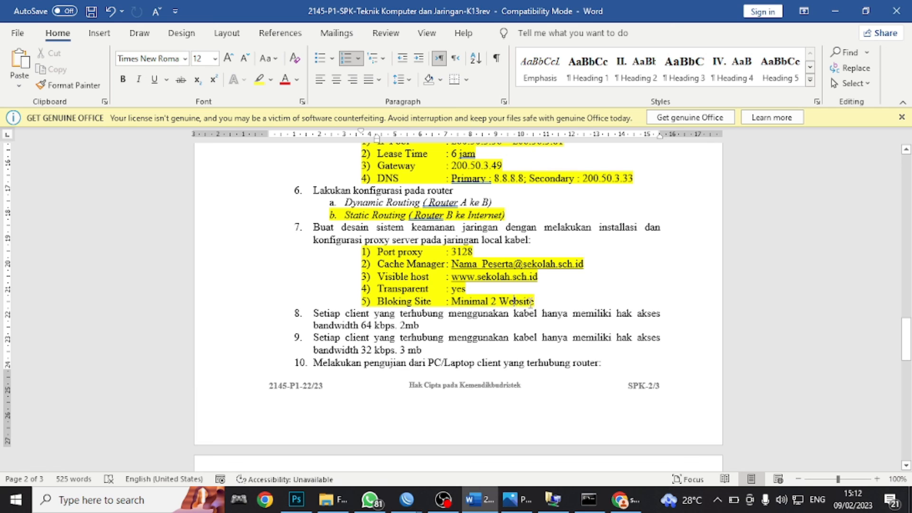
click(625, 499)
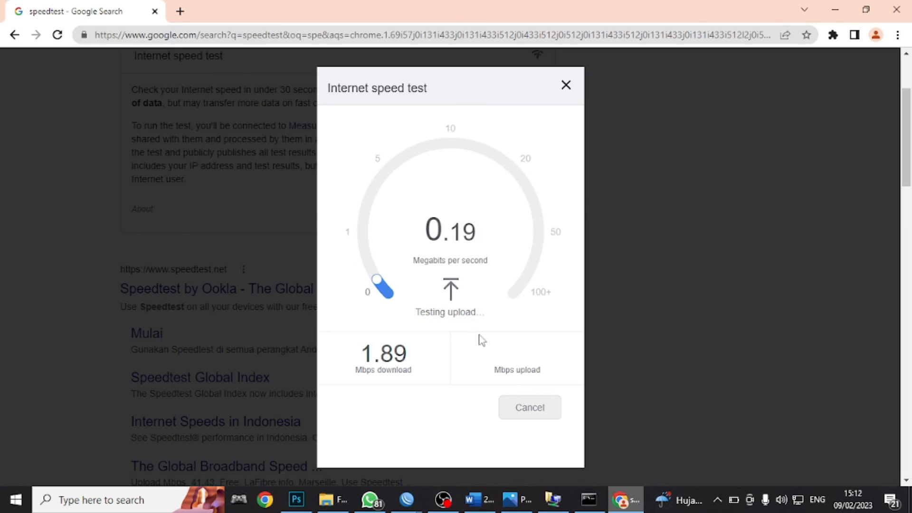
- Load linux.or.id in a new Chrome tab to test whether it is blocked
click(180, 11)
click(184, 36)
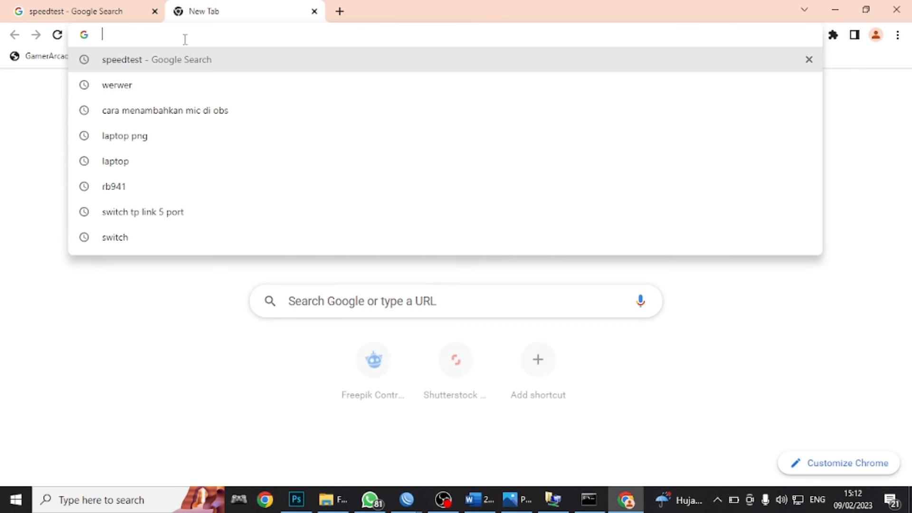
text(linu)
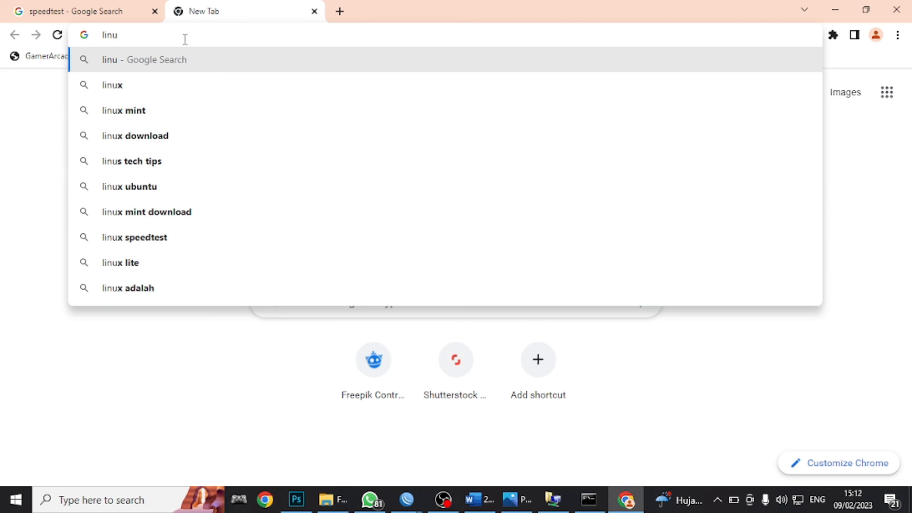
text(x.o)
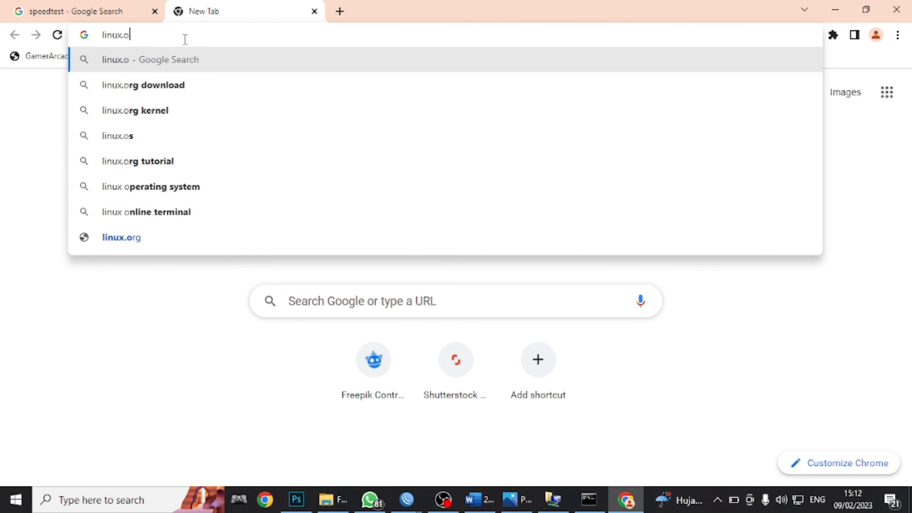
text(r.id)
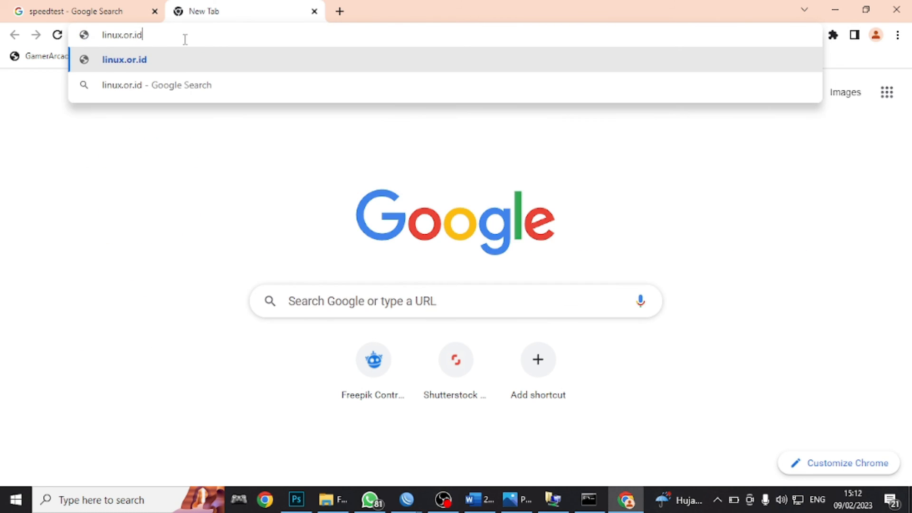
key(Return)
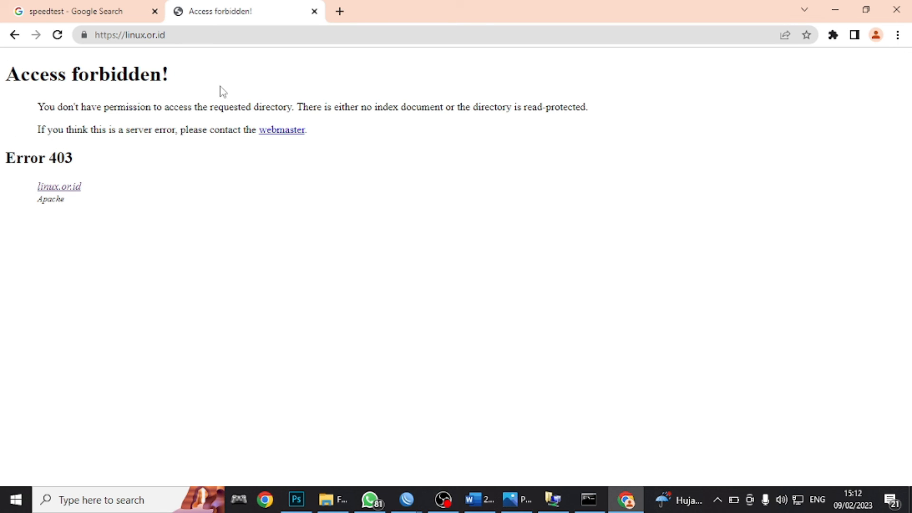
- Load lipi.go.id in another tab, then return to linux.or.id's Access forbidden 403 page
click(340, 12)
text(li)
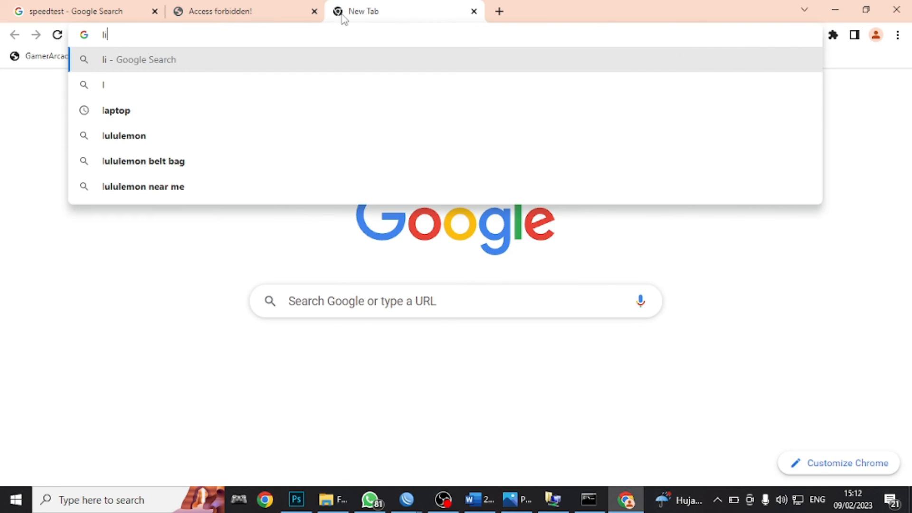
text(pi.)
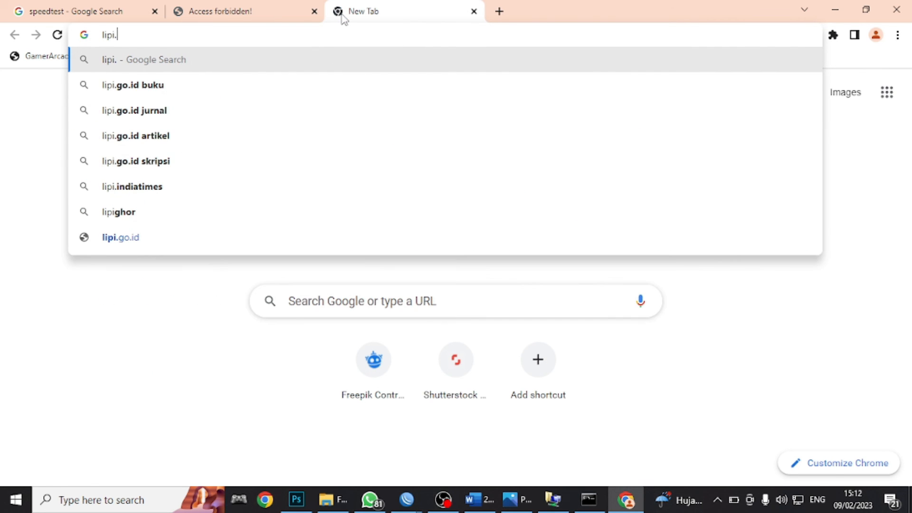
text(go.id)
key(Return)
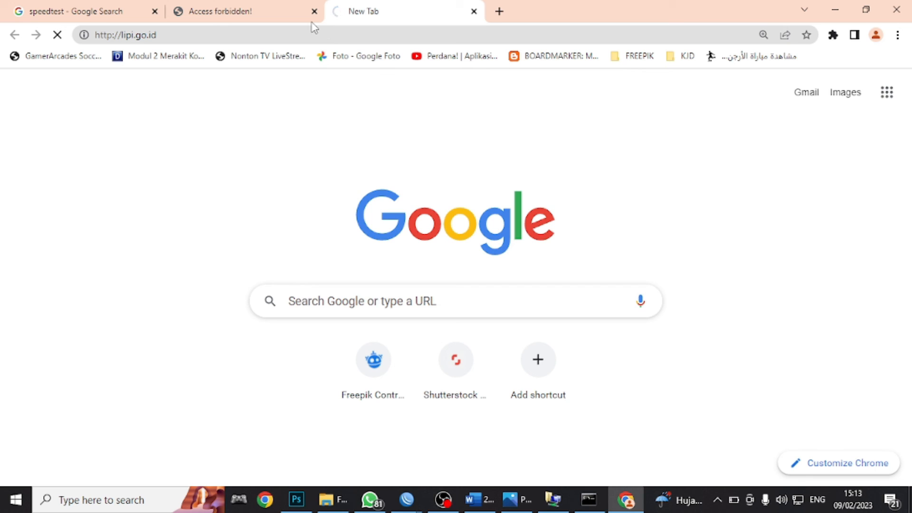
click(273, 5)
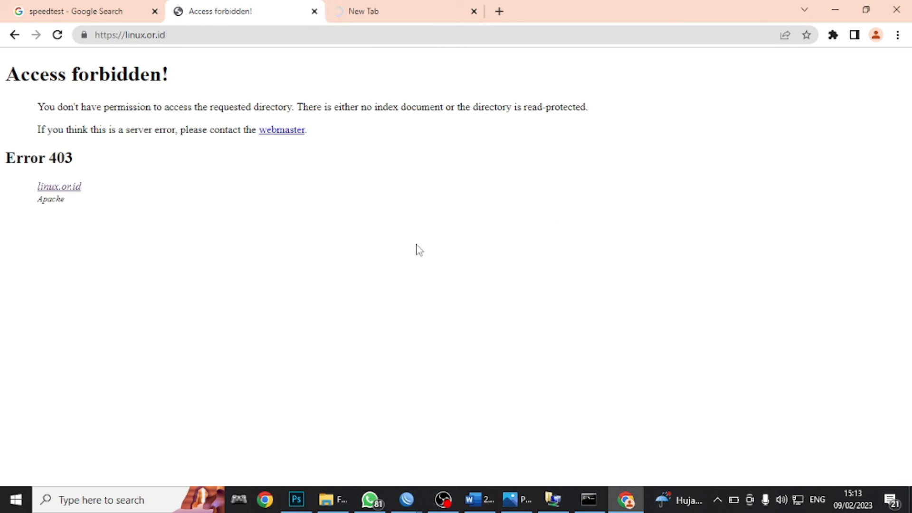
click(488, 502)
- Highlight item 6a's Dynamic Routing (Router A ke B) line in yellow, then scroll the document
scroll(355, 242, up, 1)
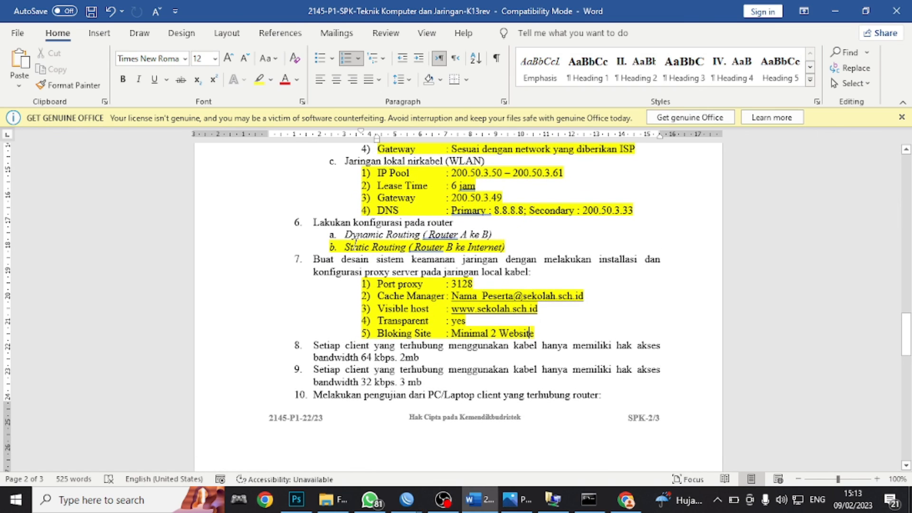
drag(348, 233, 466, 238)
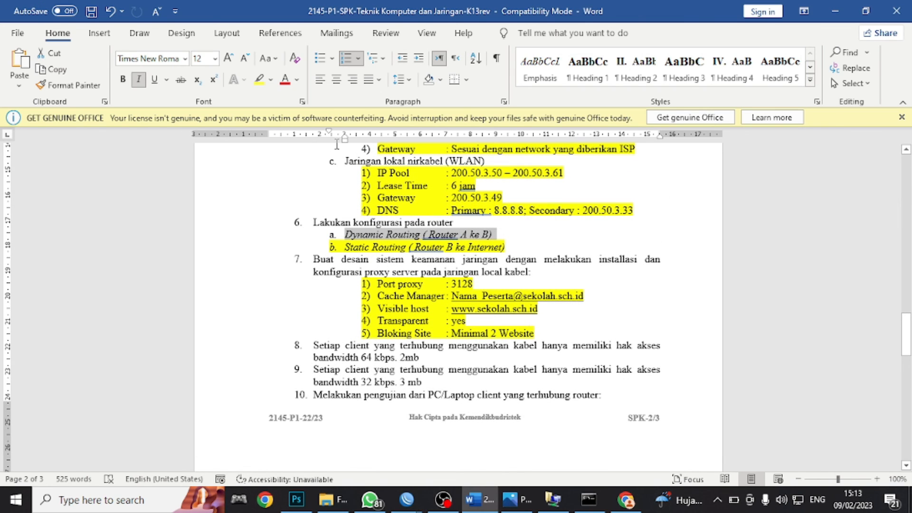
click(259, 80)
scroll(450, 327, up, 2)
scroll(451, 328, up, 20)
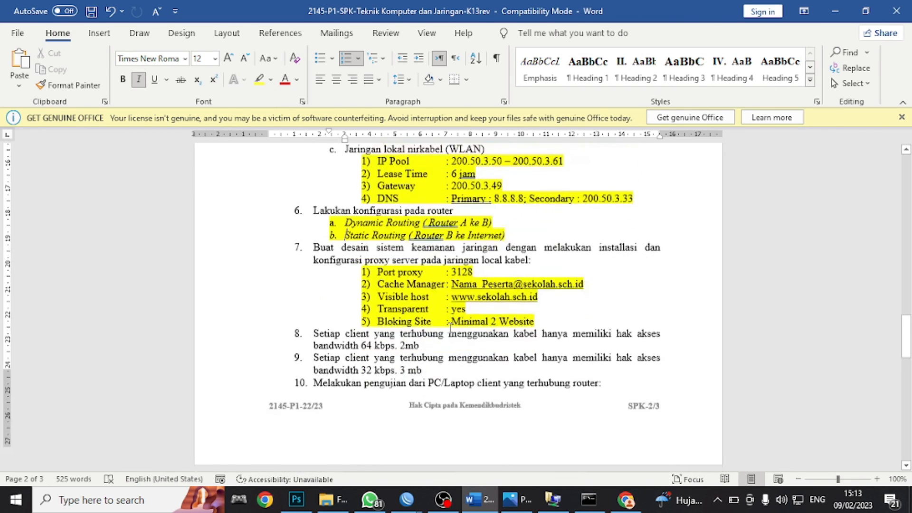
scroll(450, 326, up, 15)
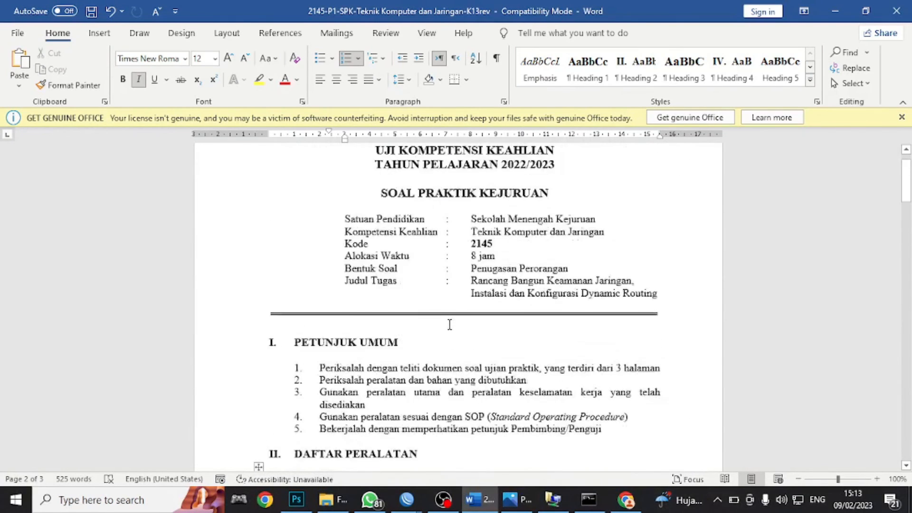
scroll(449, 325, down, 3)
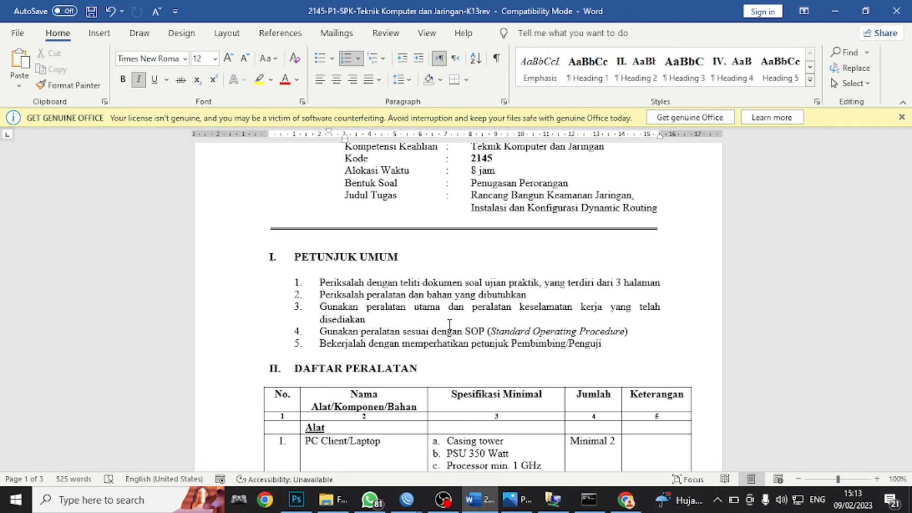
scroll(449, 324, down, 12)
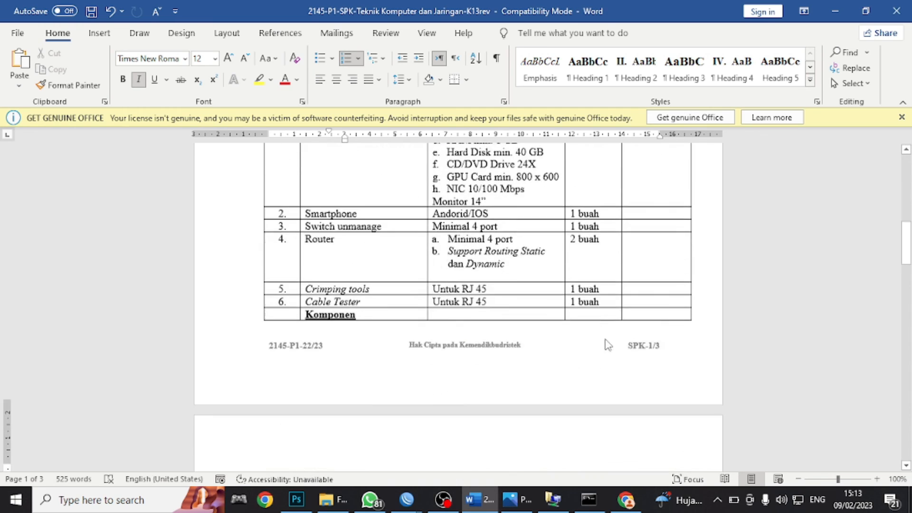